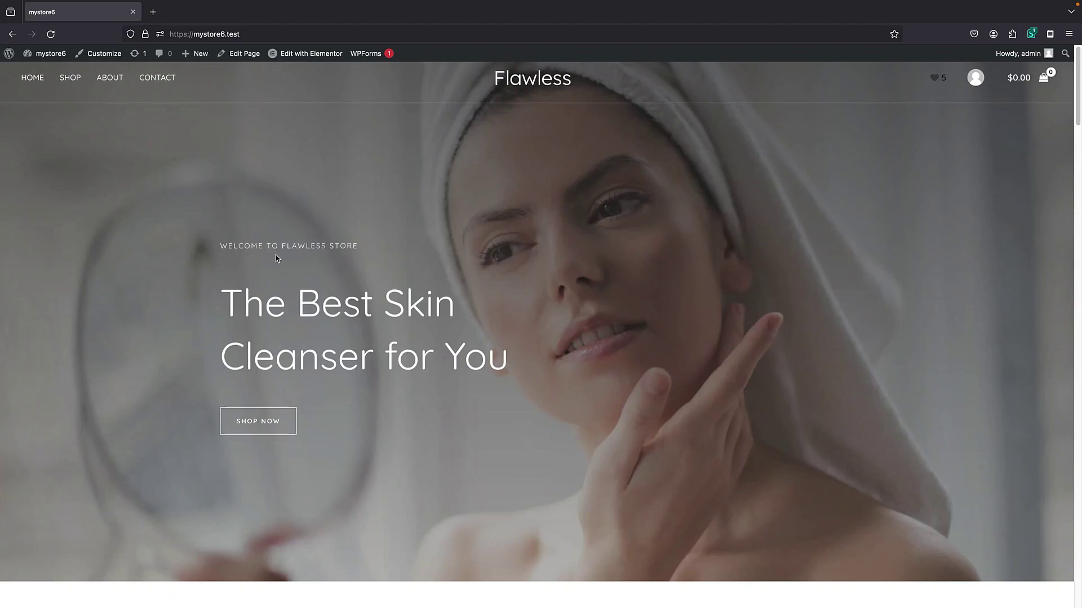
Add Hybrid Cleansing Balm, Soothing Sunscreen Gel, Energizing Marine Lotion and Hydrating Gel Oil from New Arrivals to the wishlist
scroll(276, 258, "down", 5)
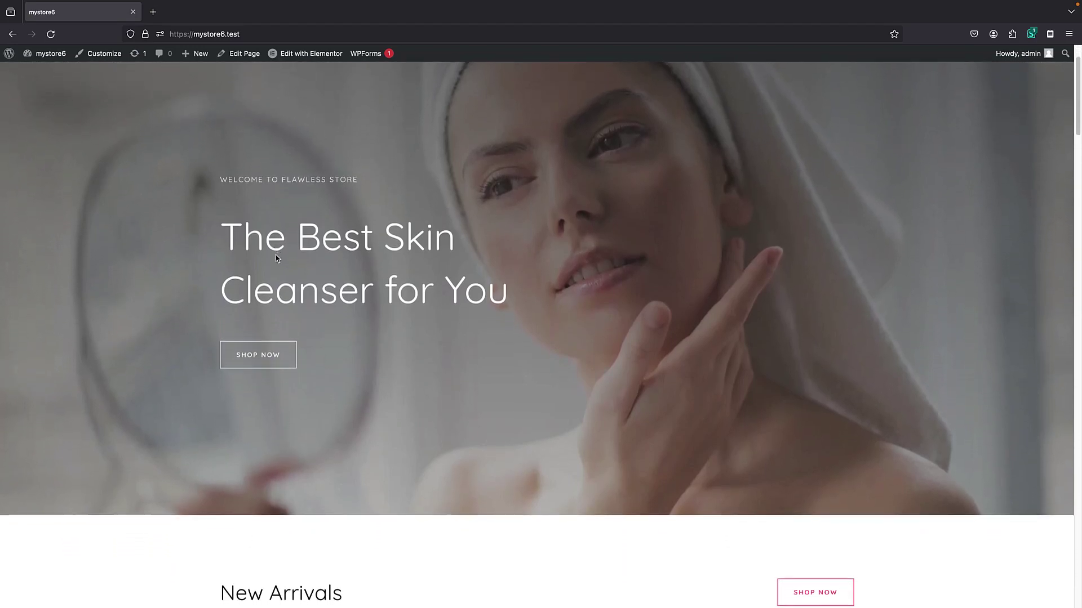
scroll(276, 259, "down", 5)
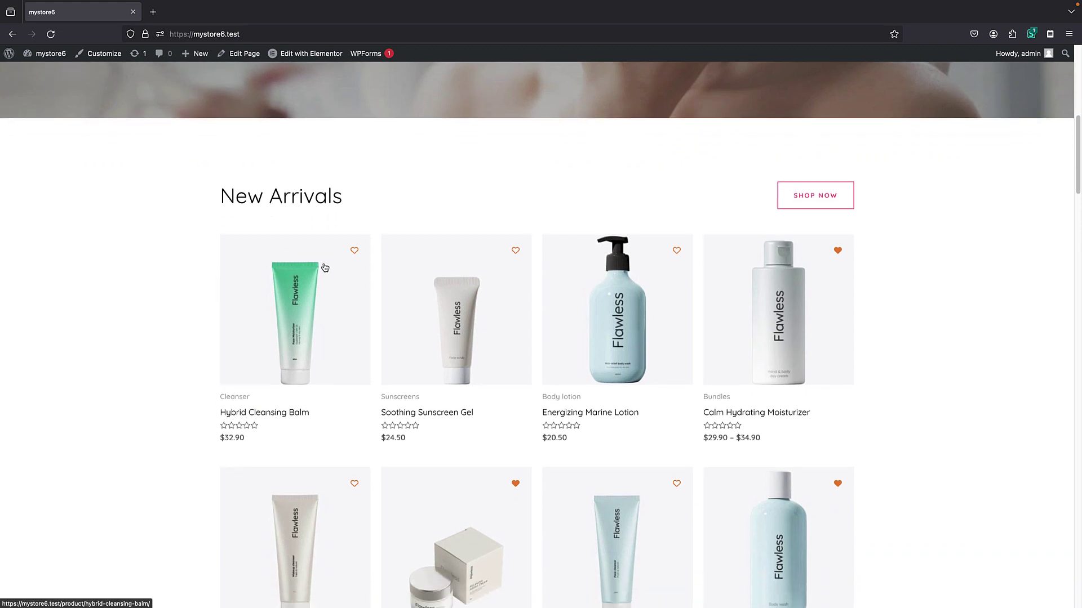
left_click(354, 250)
left_click(515, 250)
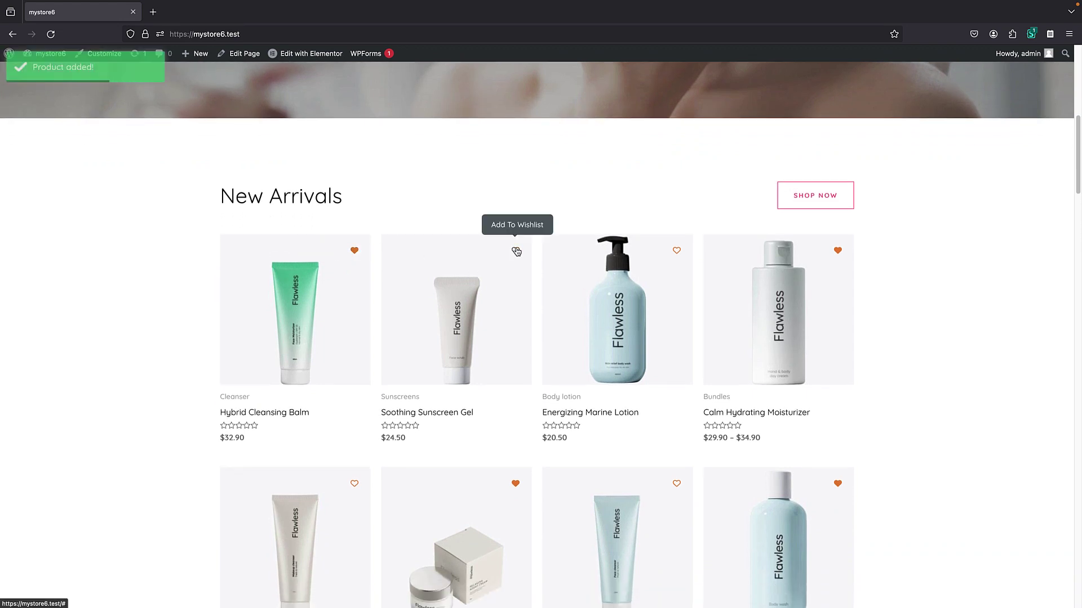
left_click(678, 251)
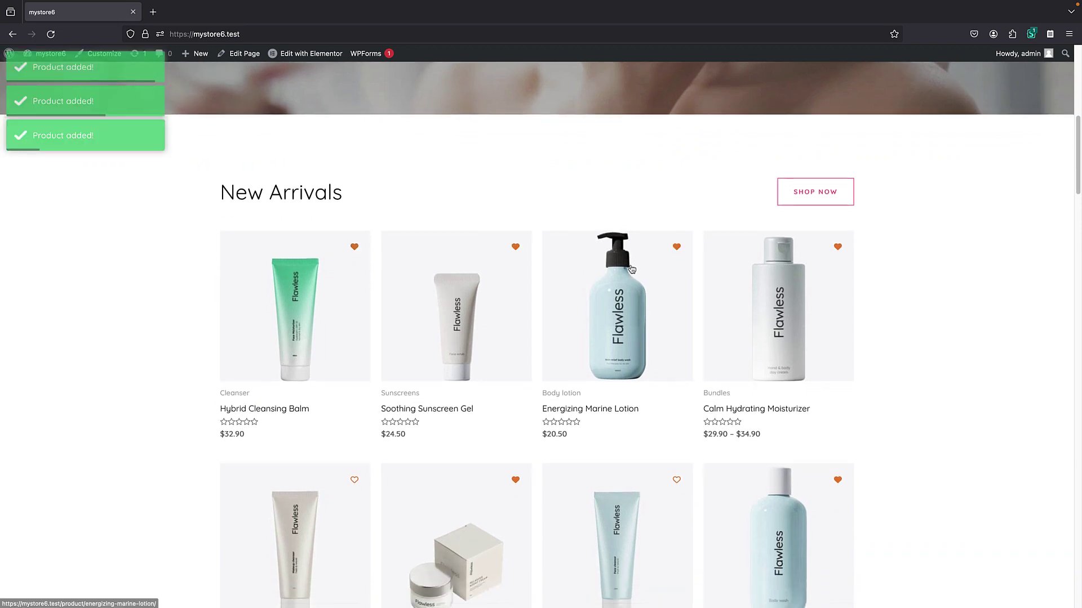
scroll(678, 250, "down", 3)
left_click(676, 356)
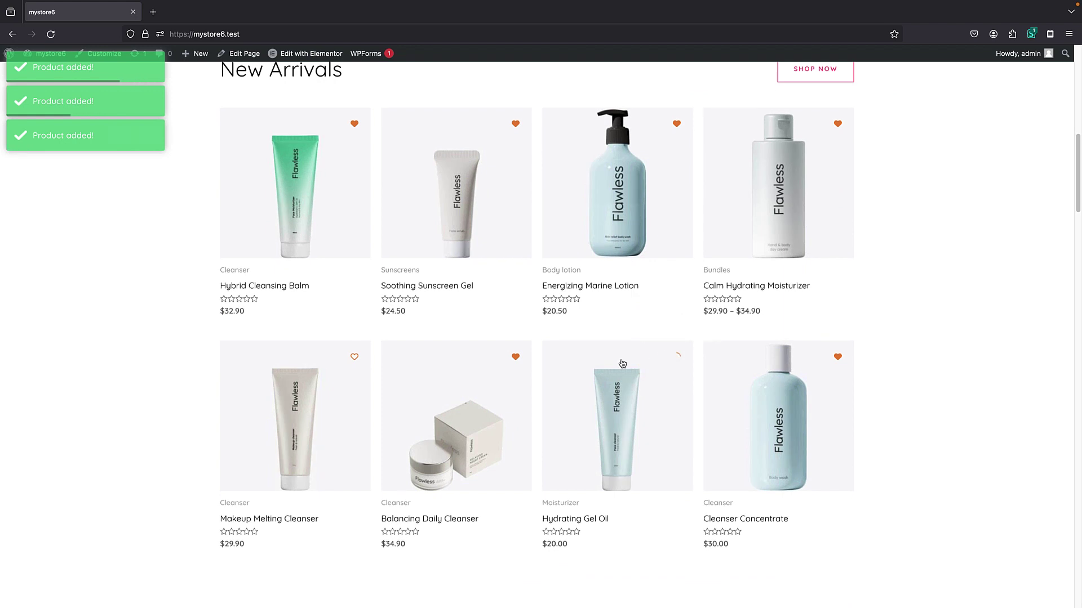
Open the wishlist and bulk-remove Hydrating Gel Oil, Energizing Marine Lotion, Soothing Sunscreen Gel and Almond Milk Lotion
left_click(516, 359)
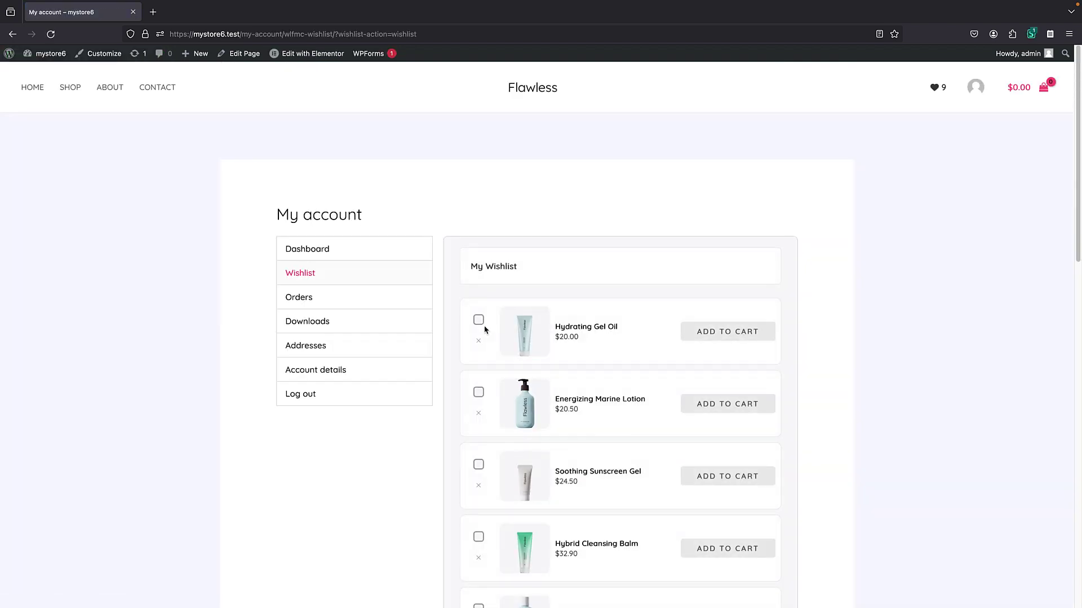
left_click(479, 321)
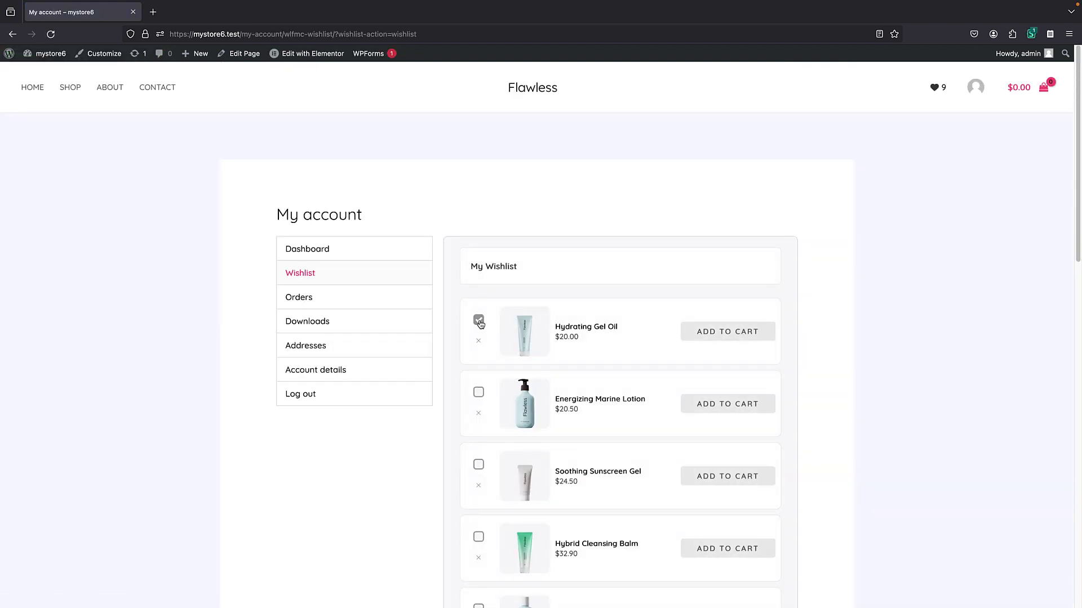
left_click(478, 466)
scroll(481, 353, "down", 8)
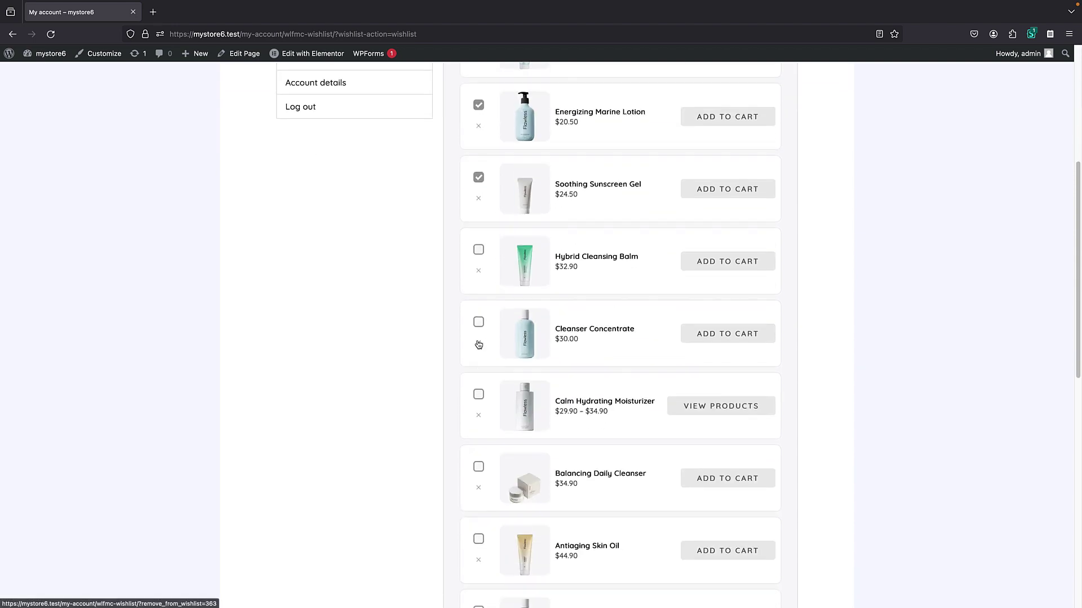
left_click(478, 450)
left_click(524, 518)
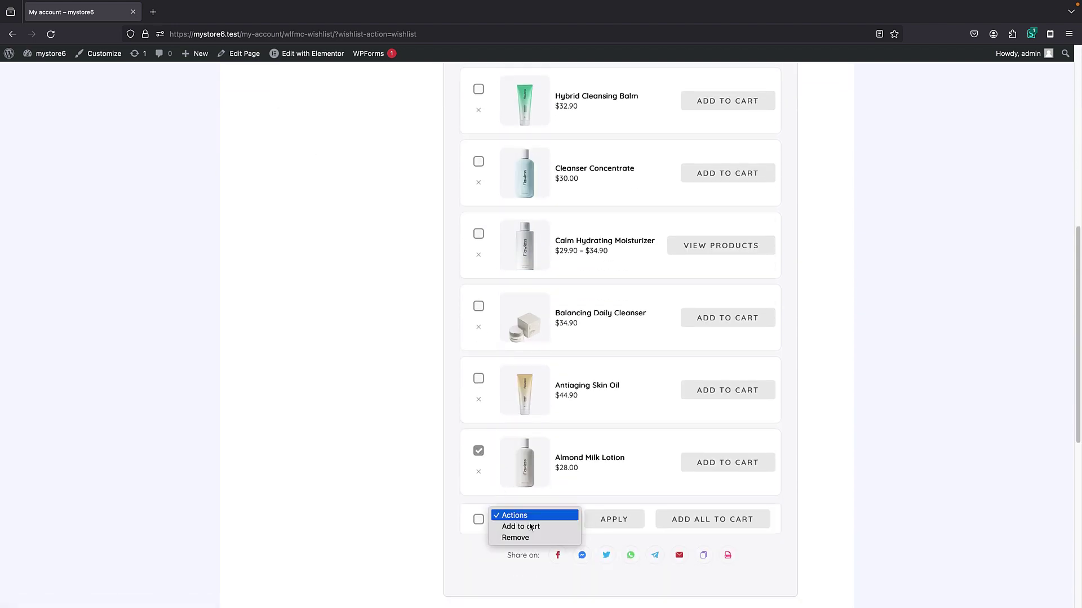
left_click(529, 538)
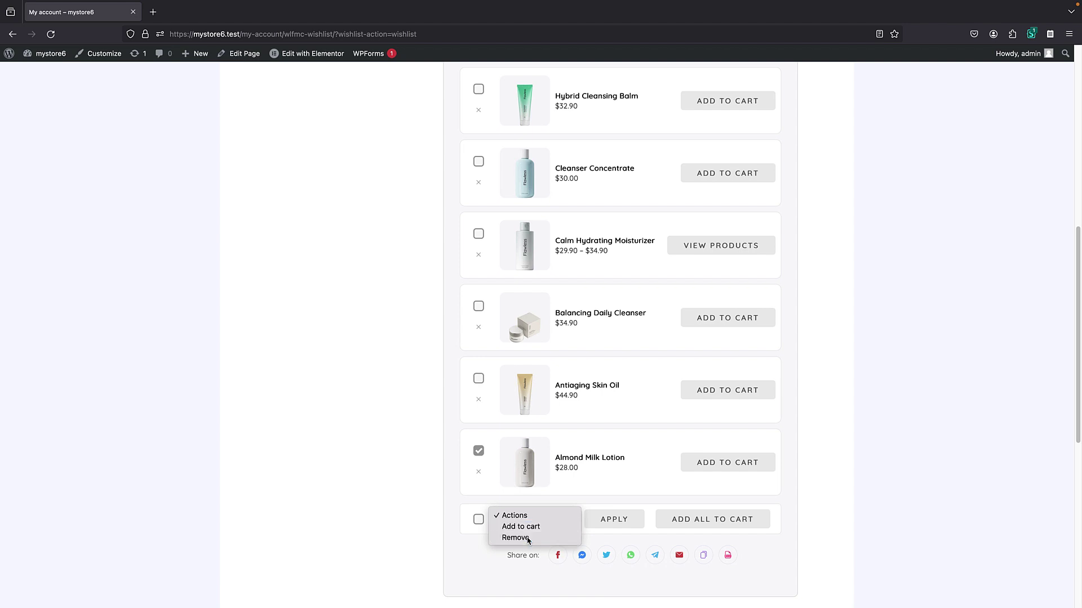
left_click(609, 519)
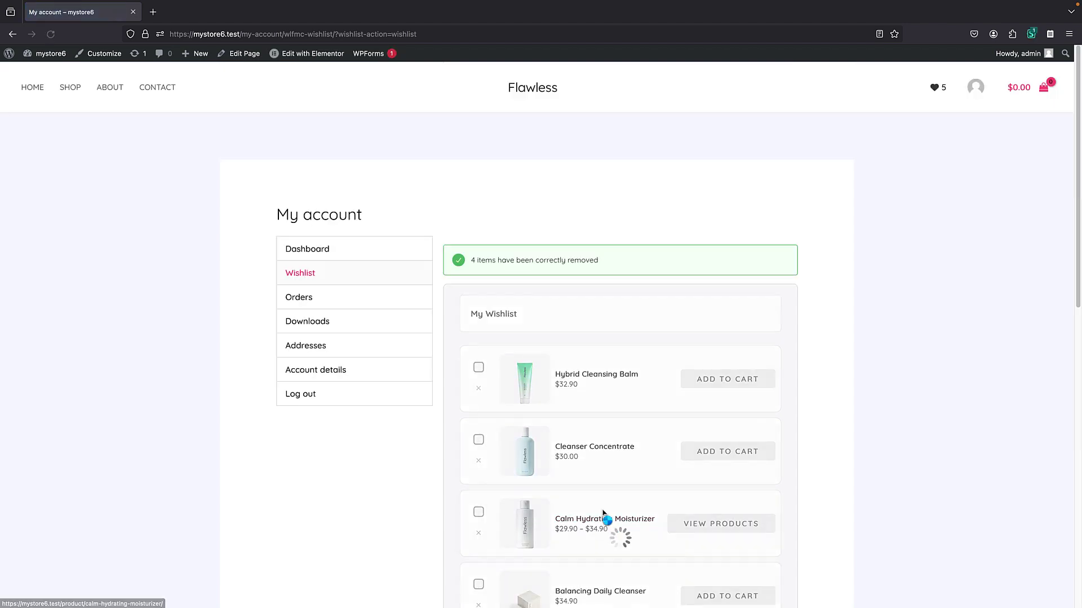
On the shop page, add the small blue tube below Balancing Daily Cleanser and Almond Milk Lotion to the wishlist
left_click(72, 88)
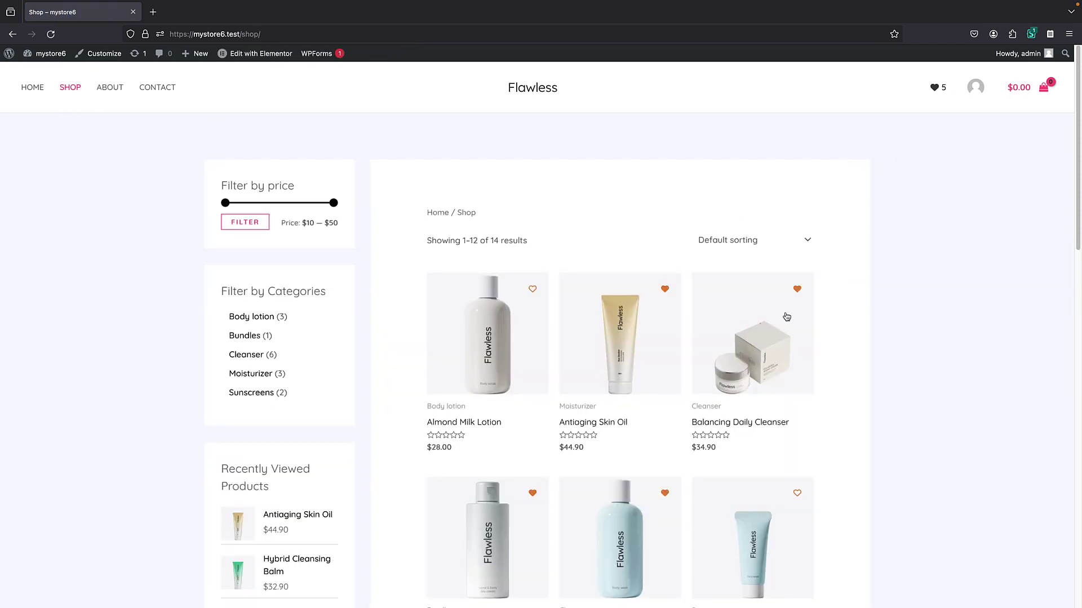
scroll(786, 317, "down", 2)
left_click(797, 409)
scroll(696, 321, "up", 2)
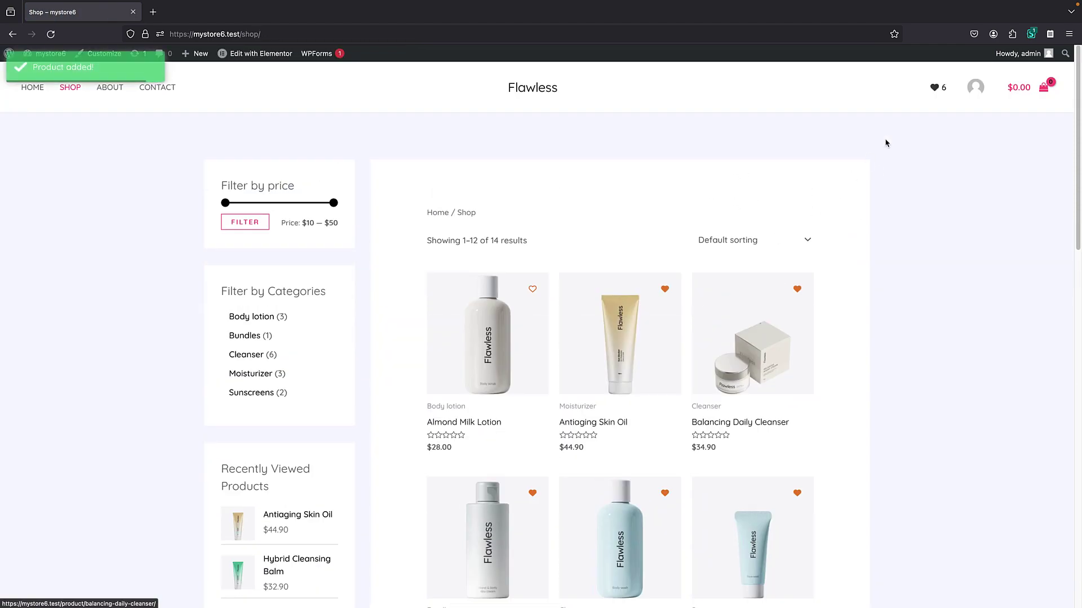
left_click(532, 289)
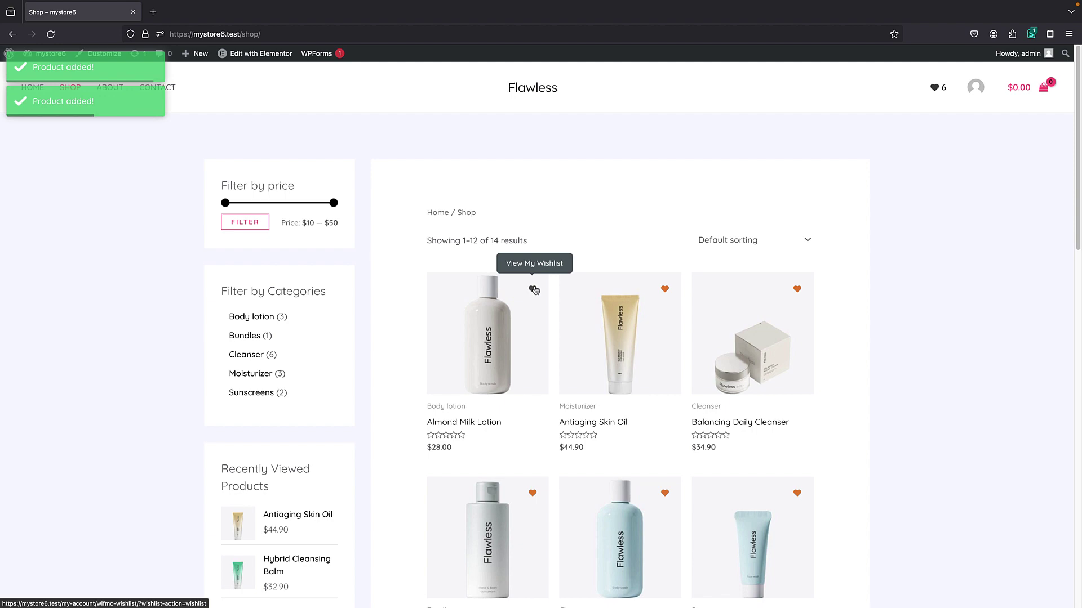
Open the Almond Milk Lotion product page and add the related Energizing Marine Lotion and the product itself to the wishlist
left_click(508, 328)
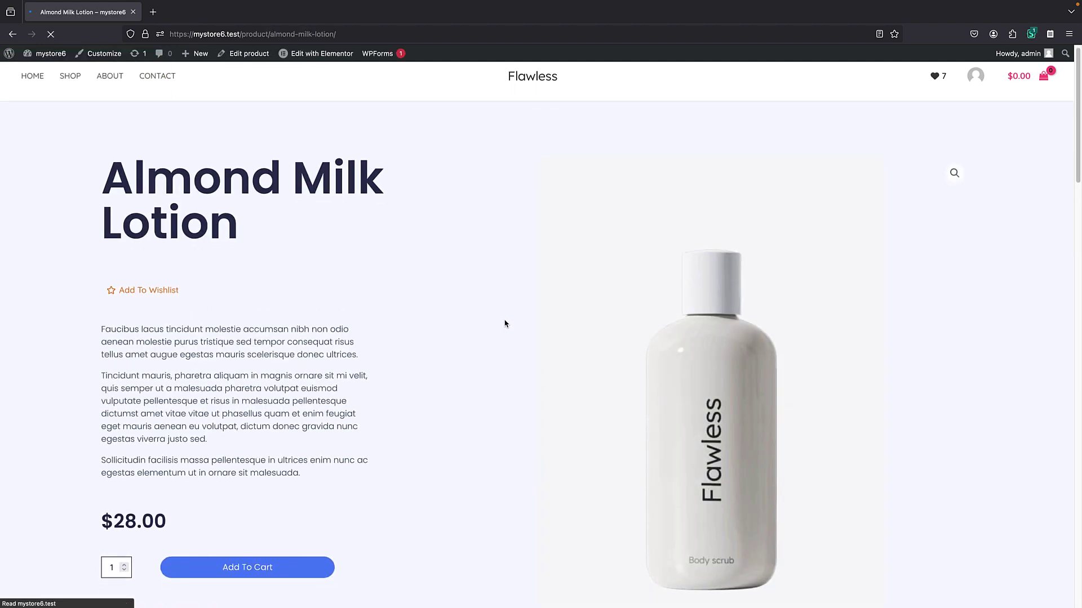
scroll(505, 324, "down", 9)
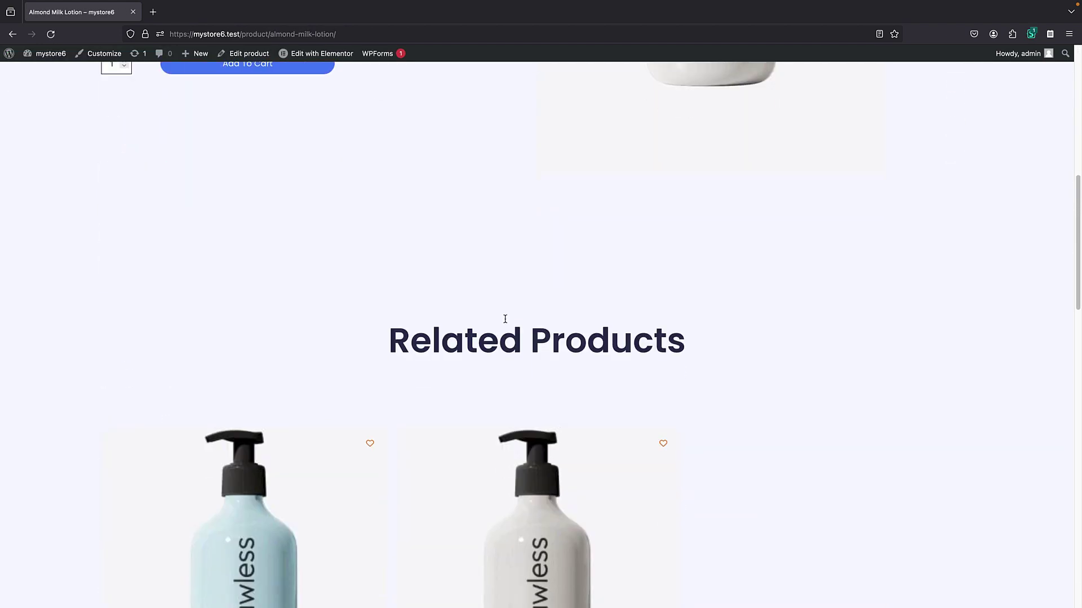
scroll(505, 319, "down", 3)
left_click(370, 283)
scroll(418, 283, "down", 5)
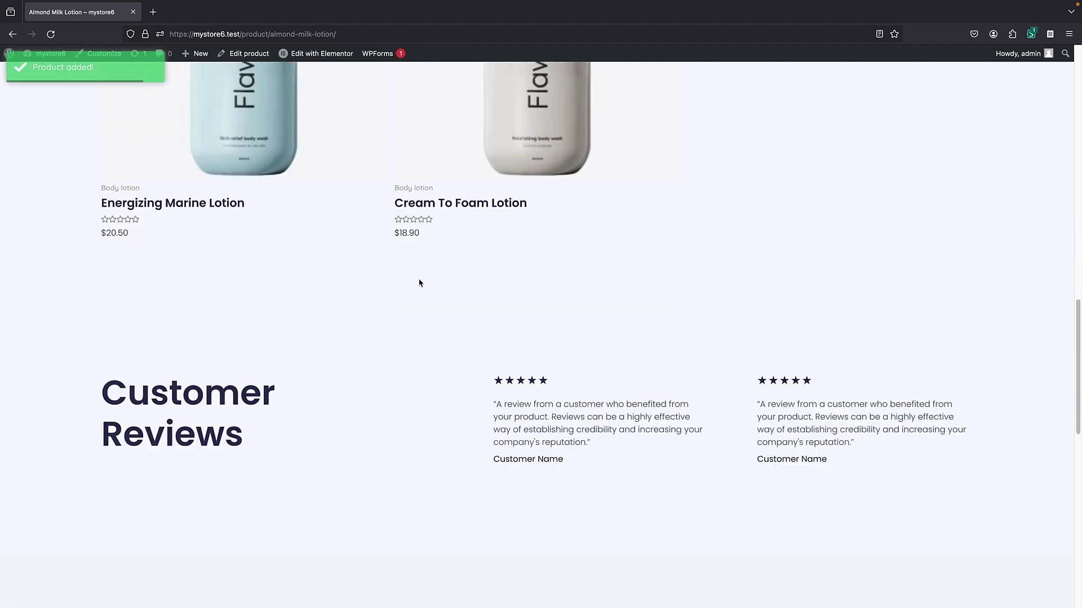
scroll(418, 283, "down", 3)
scroll(419, 283, "up", 15)
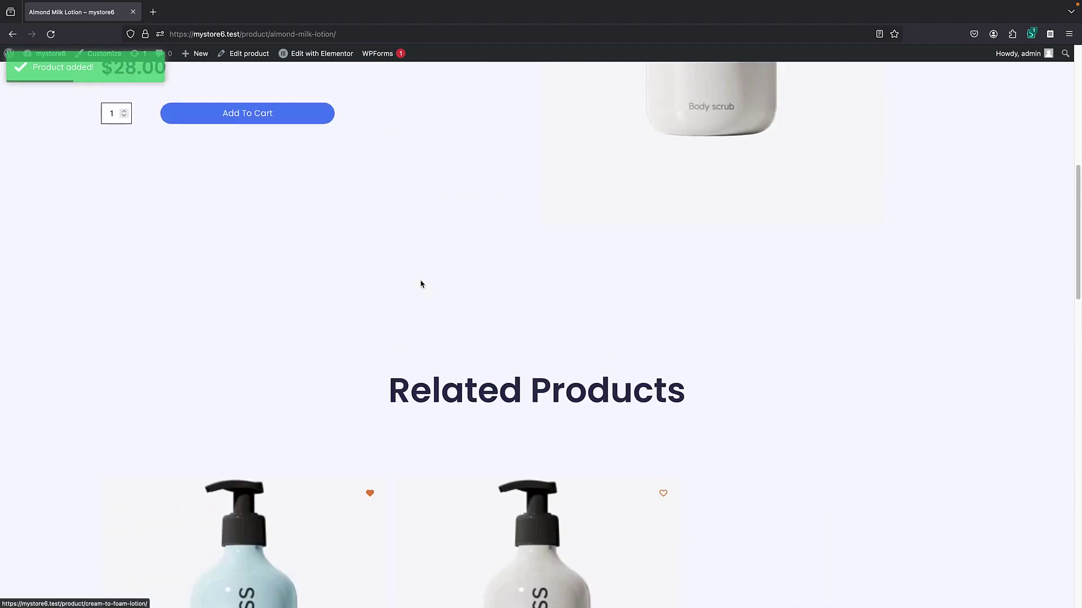
left_click(144, 268)
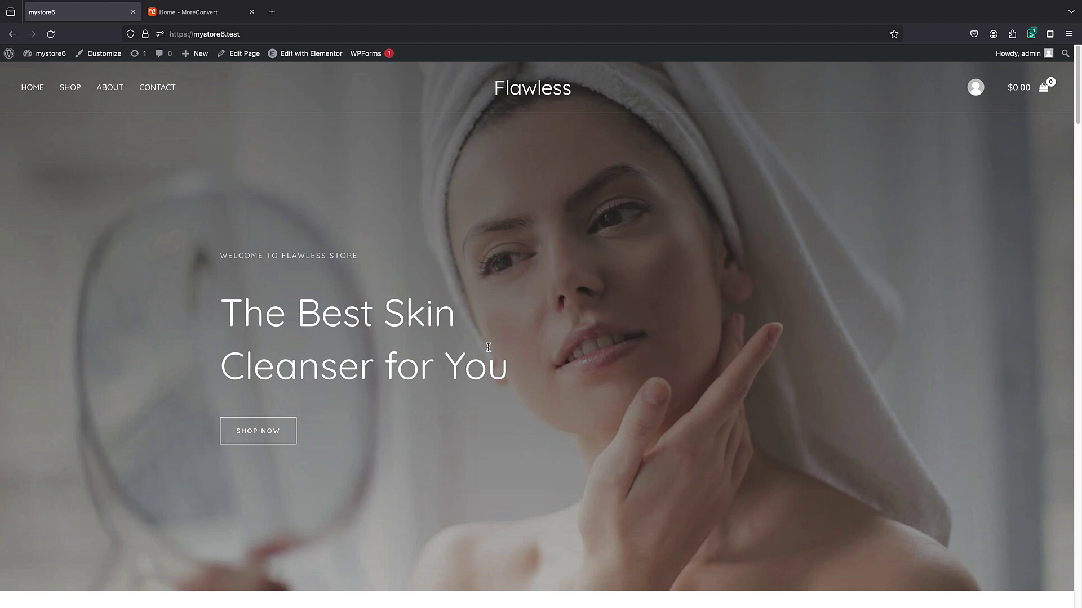
Examine the New Arrivals on the store's home page and the Soothing Sunscreen Gel product page for wishlist options
scroll(488, 347, "down", 5)
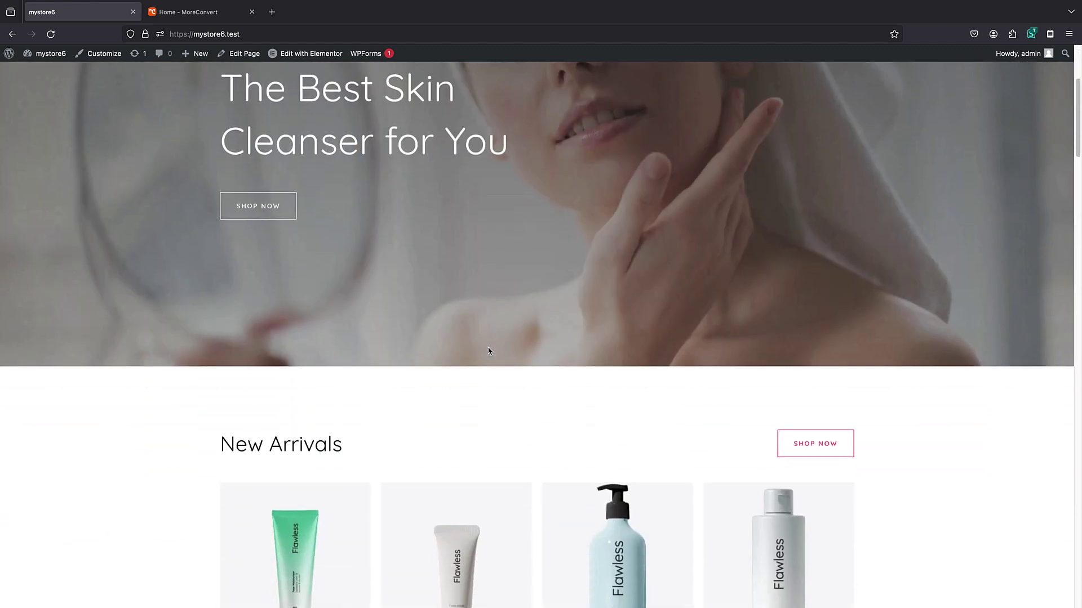
scroll(488, 351, "down", 3)
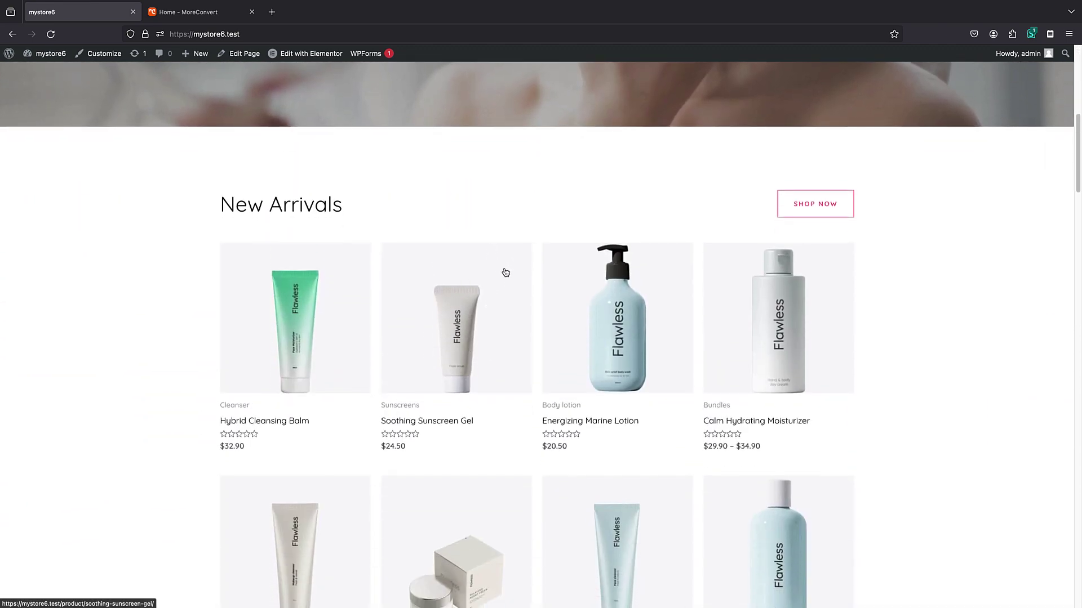
left_click(467, 314)
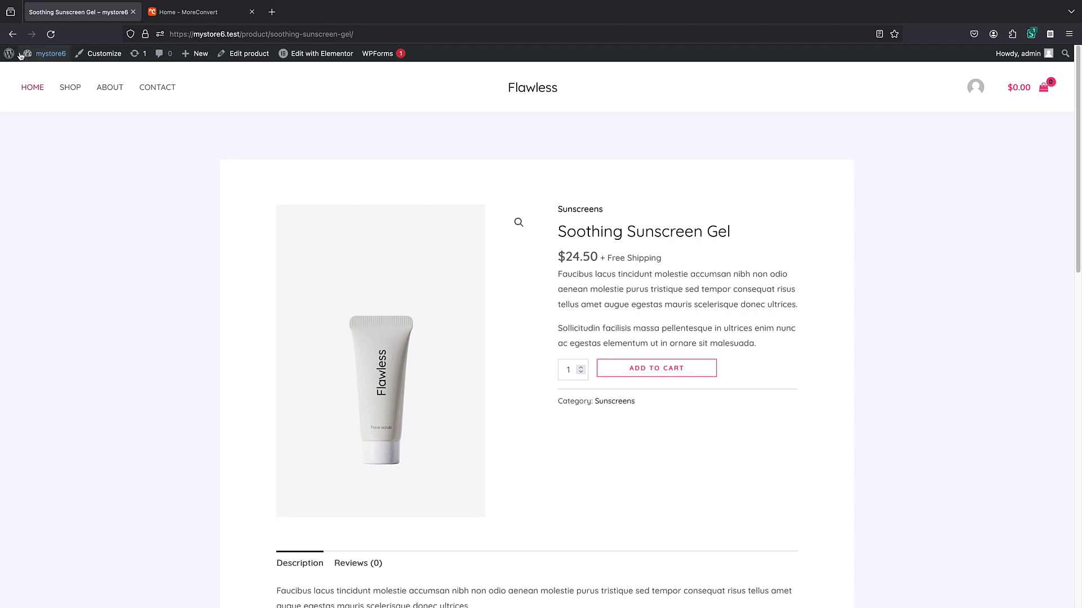
left_click(12, 34)
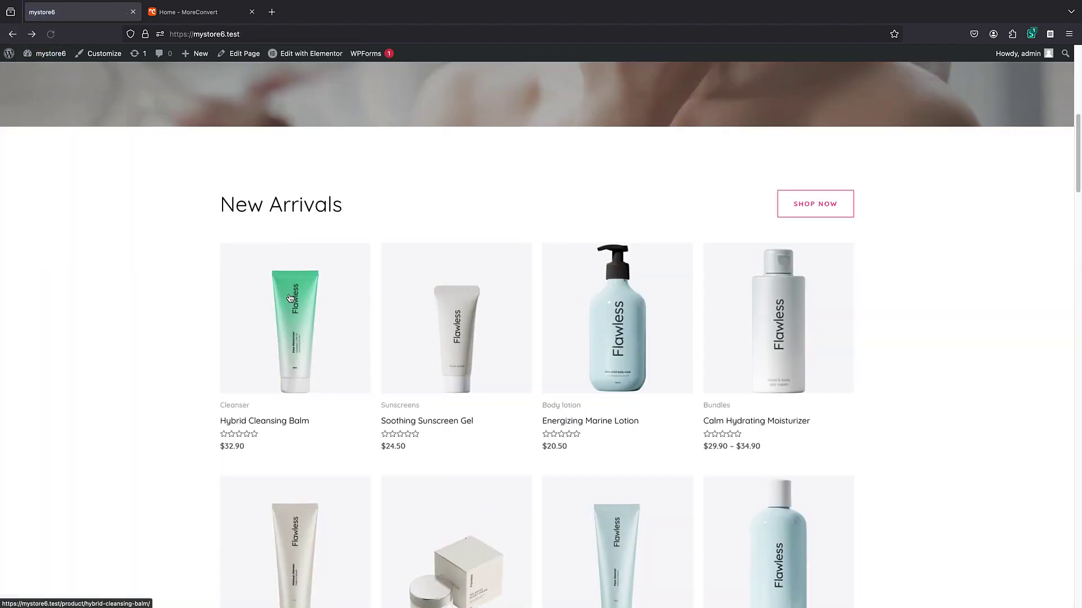
Switch to the MoreConvert website and look over its home page and the Wishlist feature section
left_click(201, 16)
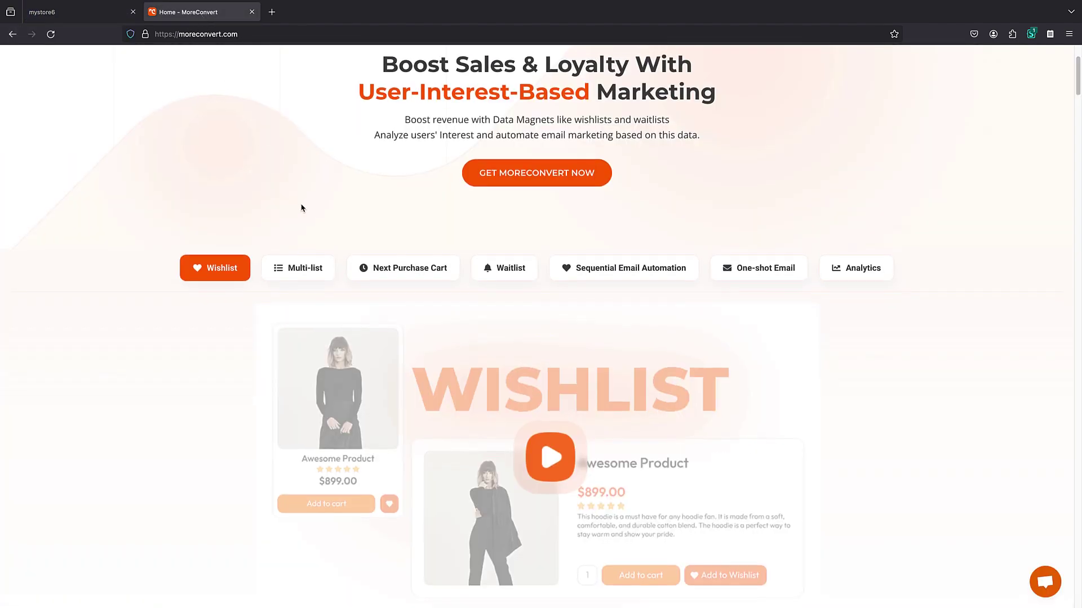
scroll(300, 209, "up", 3)
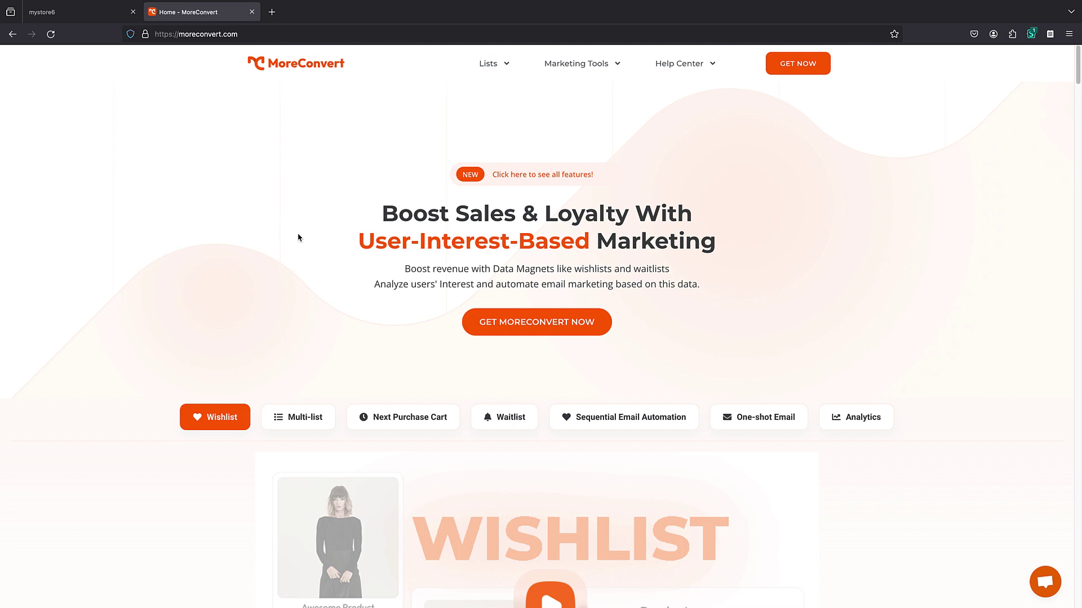
scroll(299, 237, "down", 1)
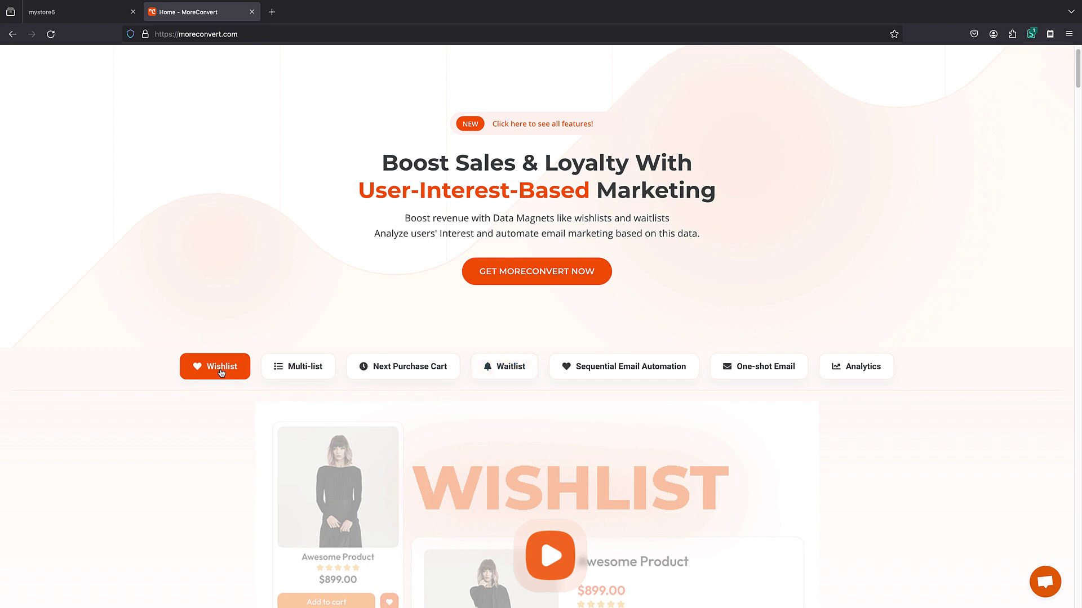
scroll(496, 400, "down", 2)
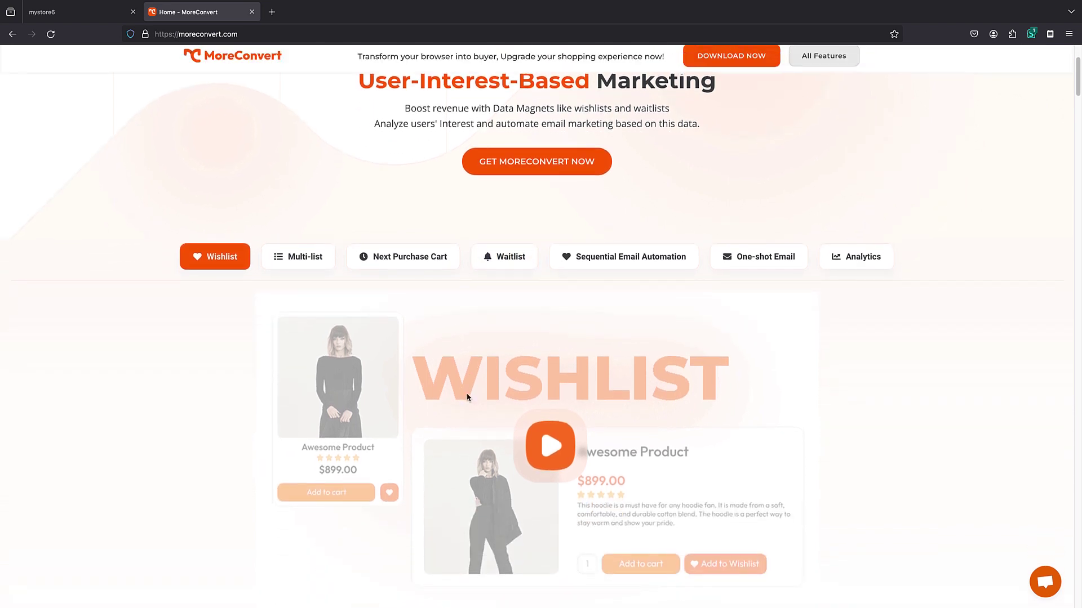
scroll(474, 399, "up", 2)
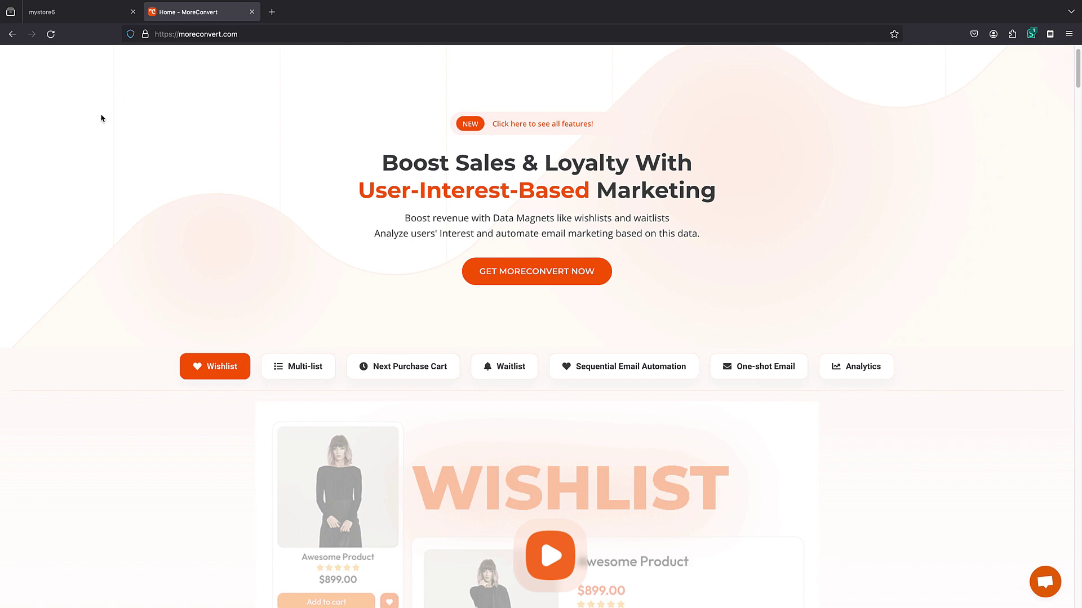
Return to the store, activate the installed MC Woocommerce Wishlist plugin in the WordPress admin, and skip its setup wizard
left_click(48, 13)
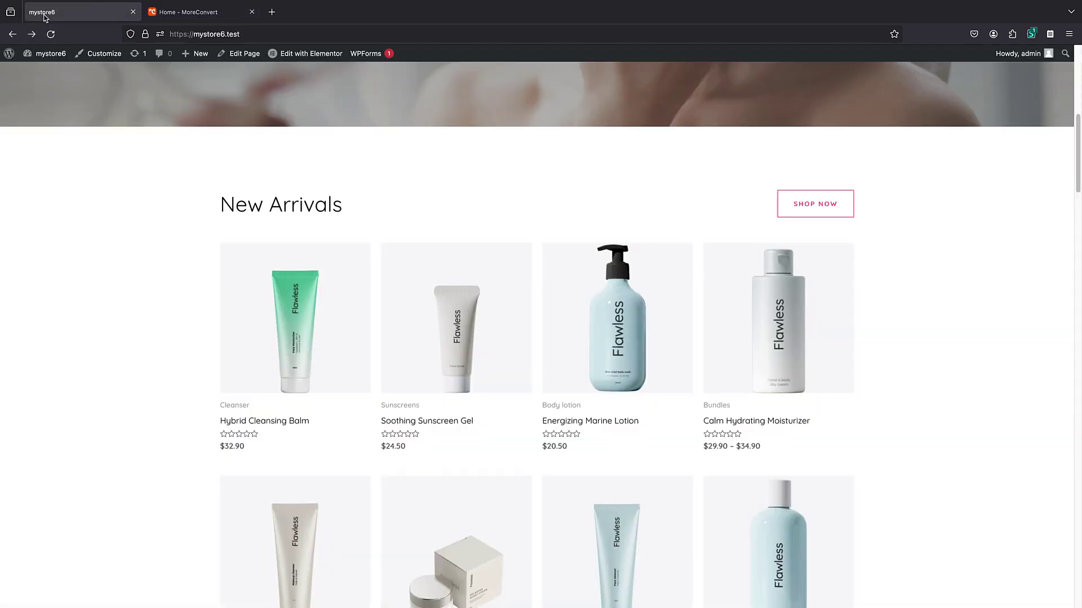
left_click(4, 58)
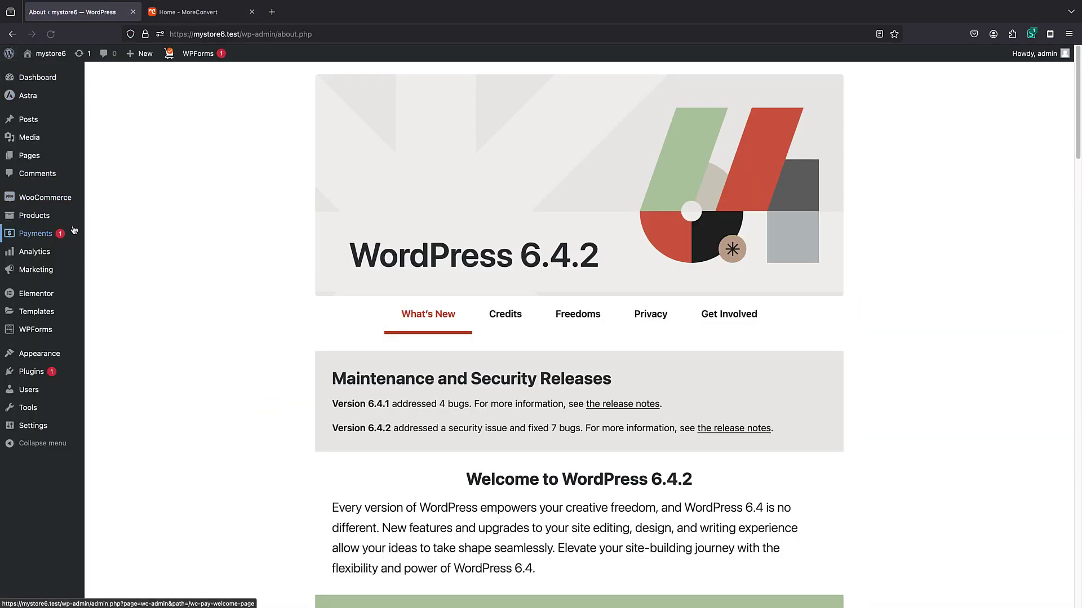
mouse_move(53, 372)
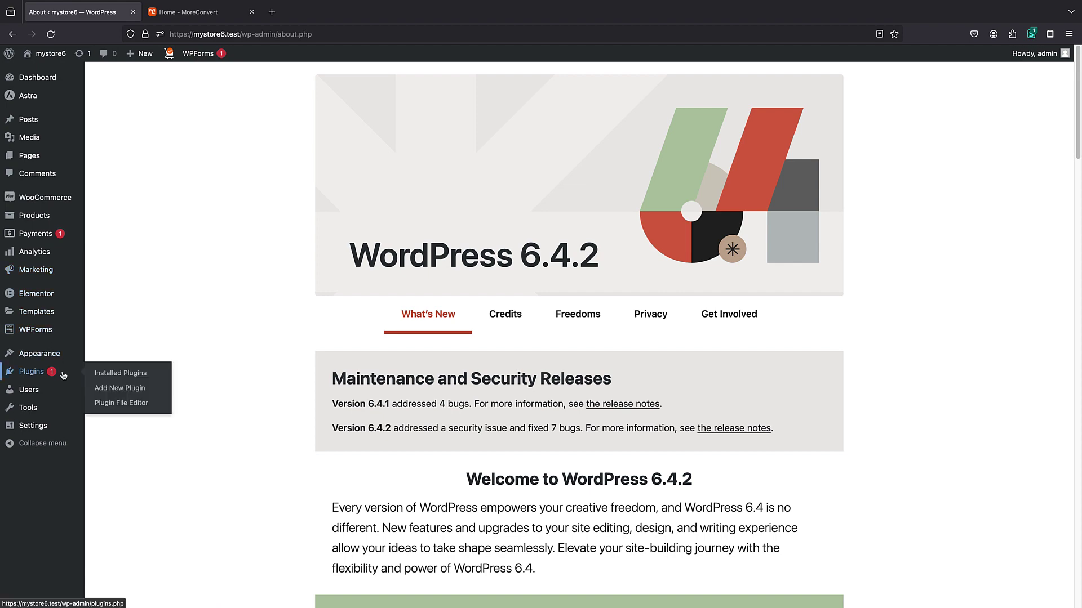
left_click(121, 376)
scroll(169, 375, "down", 3)
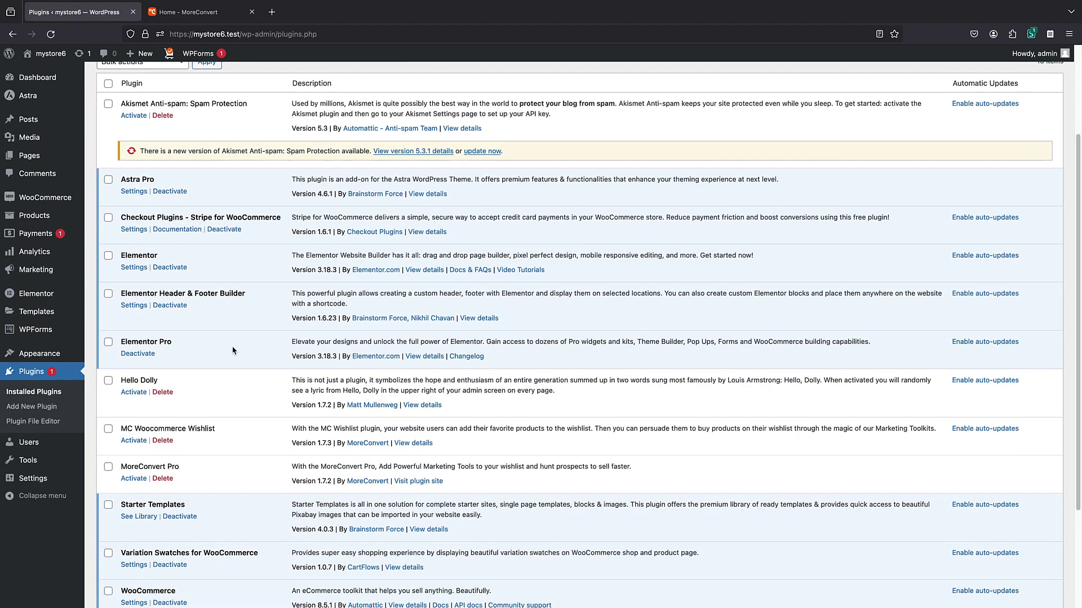
scroll(214, 374, "down", 1)
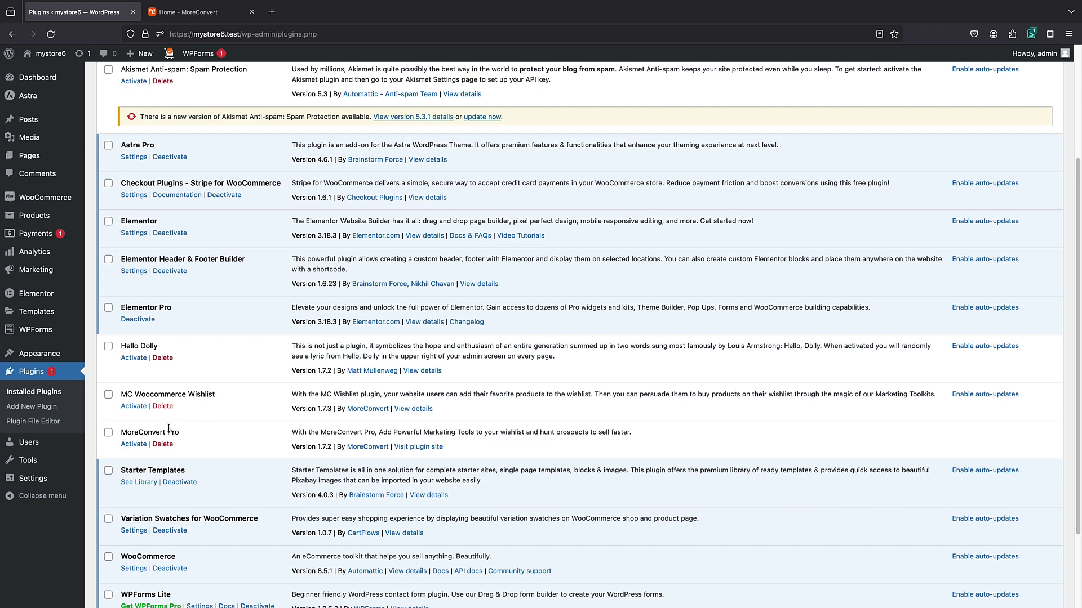
left_click(135, 409)
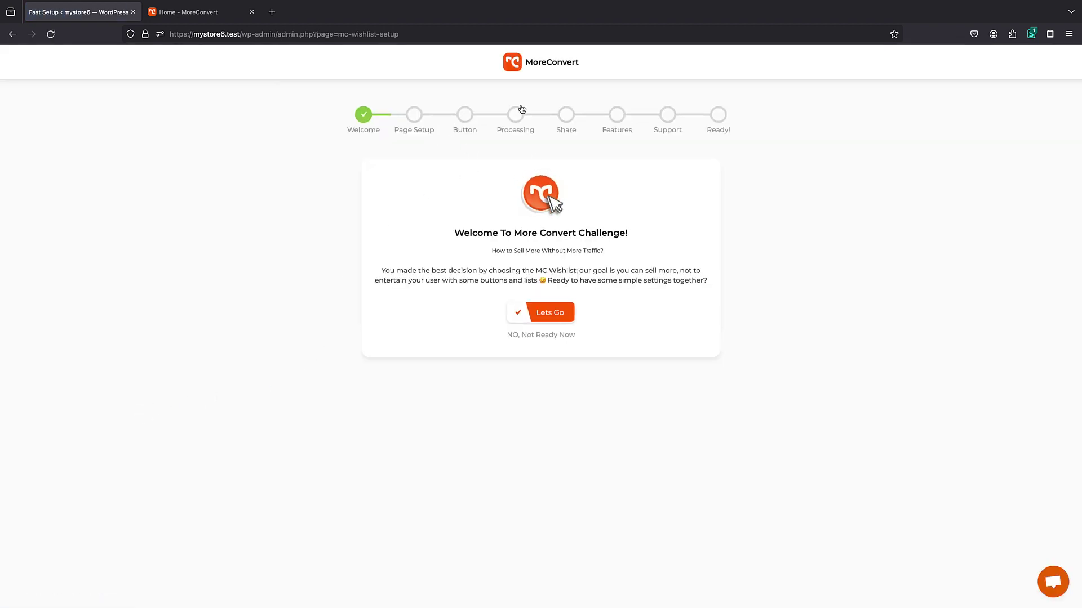
left_click(520, 336)
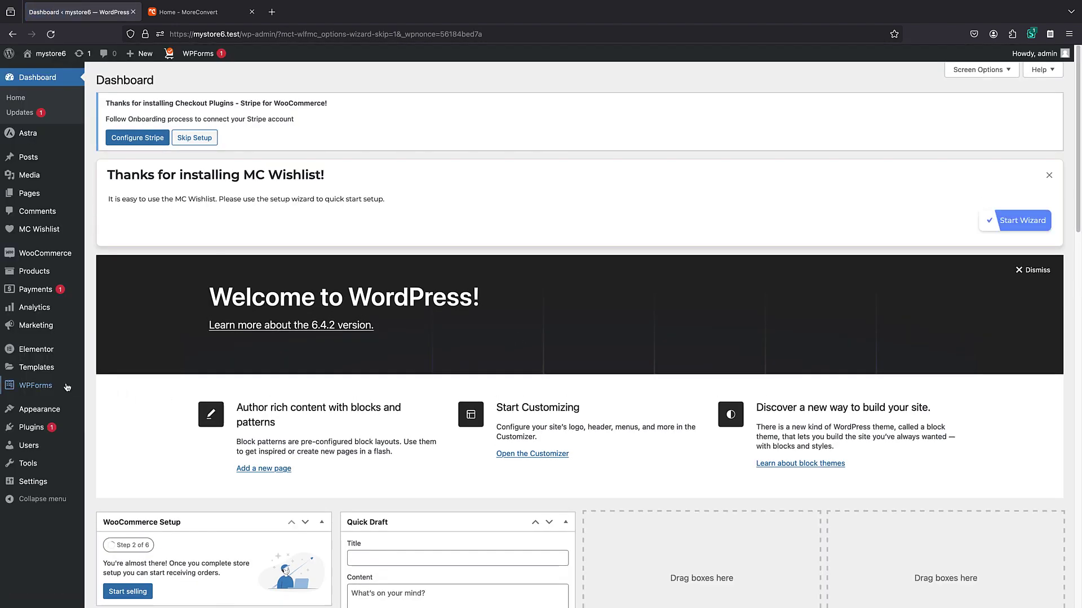
Open the list of installed plugins and activate MoreConvert Pro
mouse_move(51, 428)
left_click(102, 432)
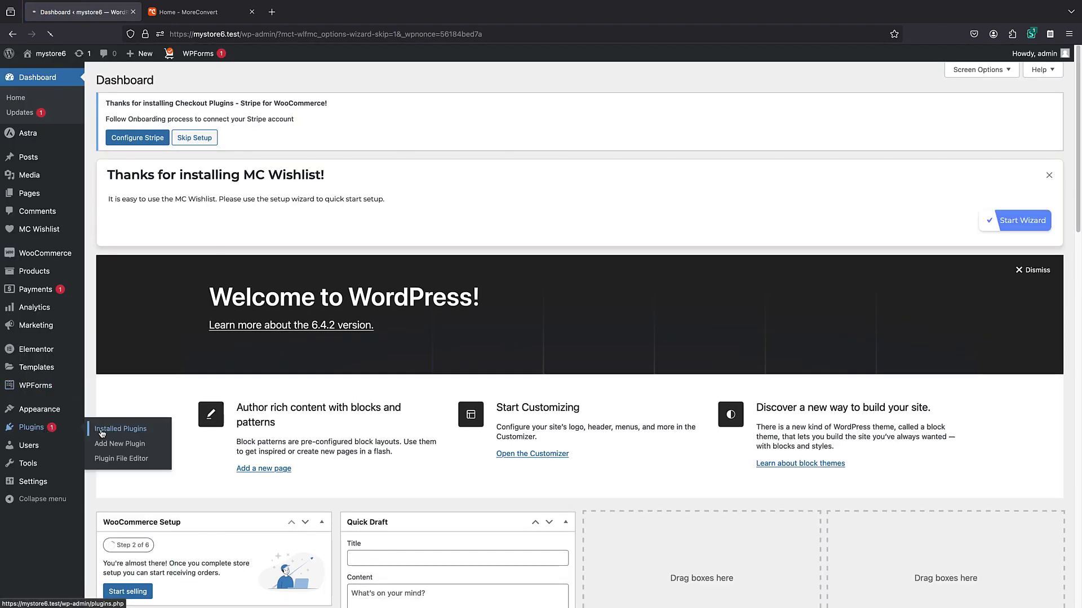
scroll(157, 406, "down", 5)
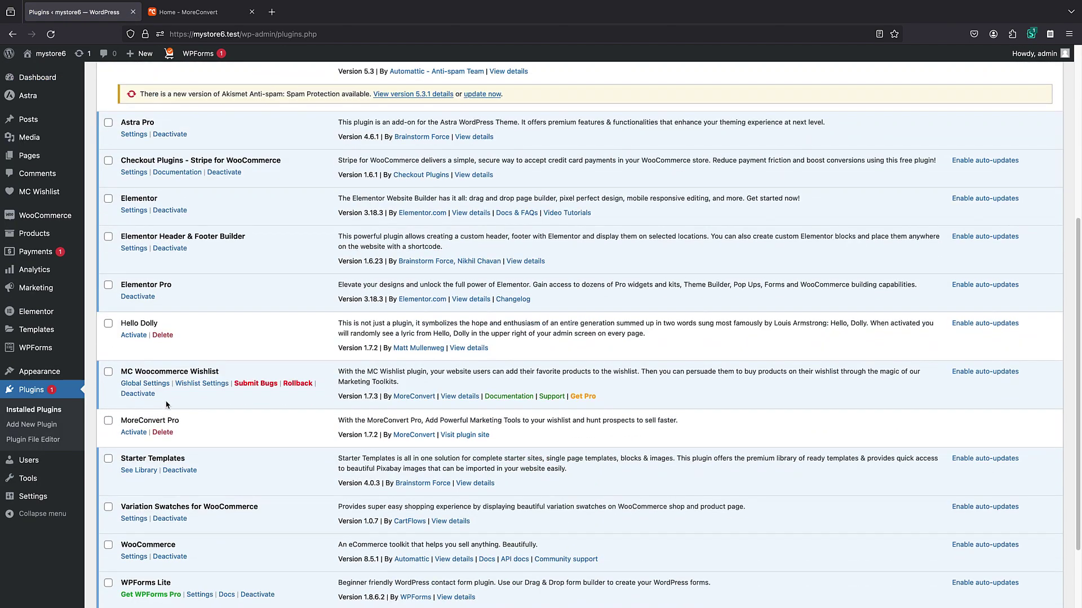
left_click(134, 433)
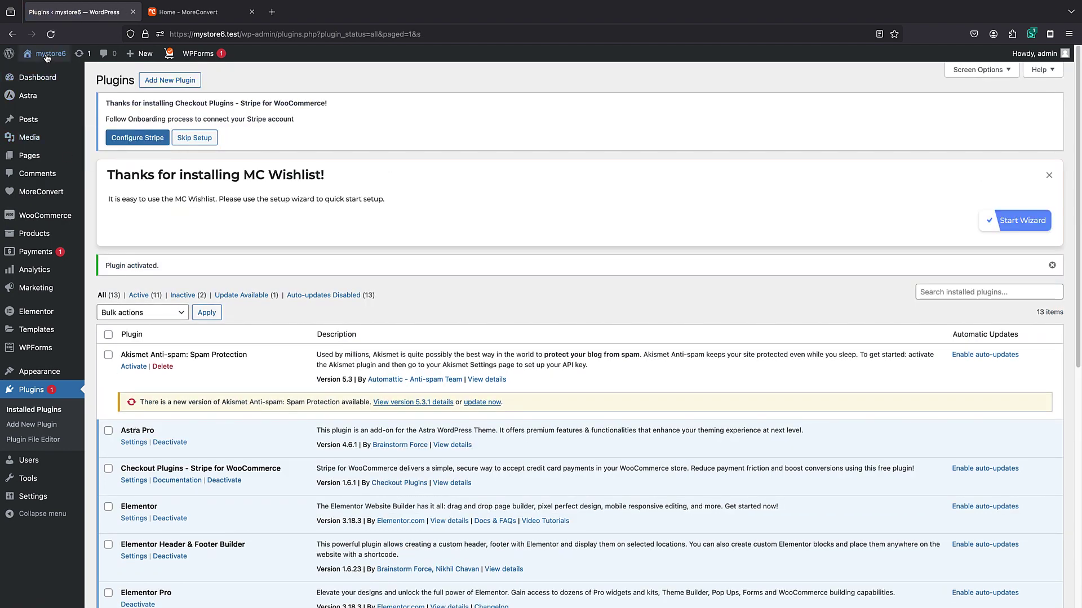
Open the Hybrid Cleansing Balm product from the store's New Arrivals and add it to the wishlist
left_click(47, 58)
scroll(201, 191, "down", 7)
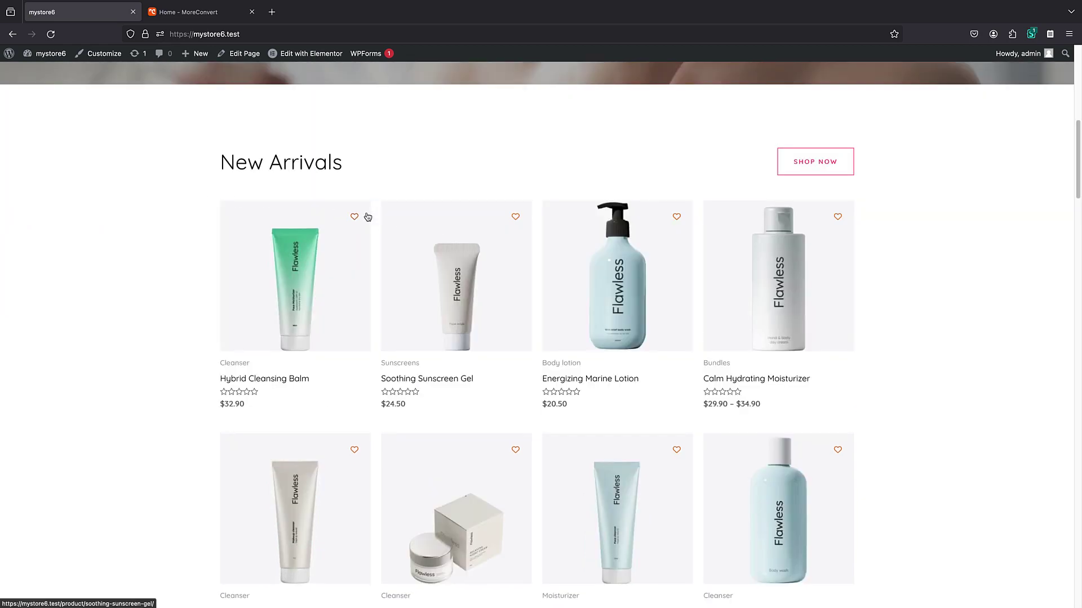
left_click(338, 258)
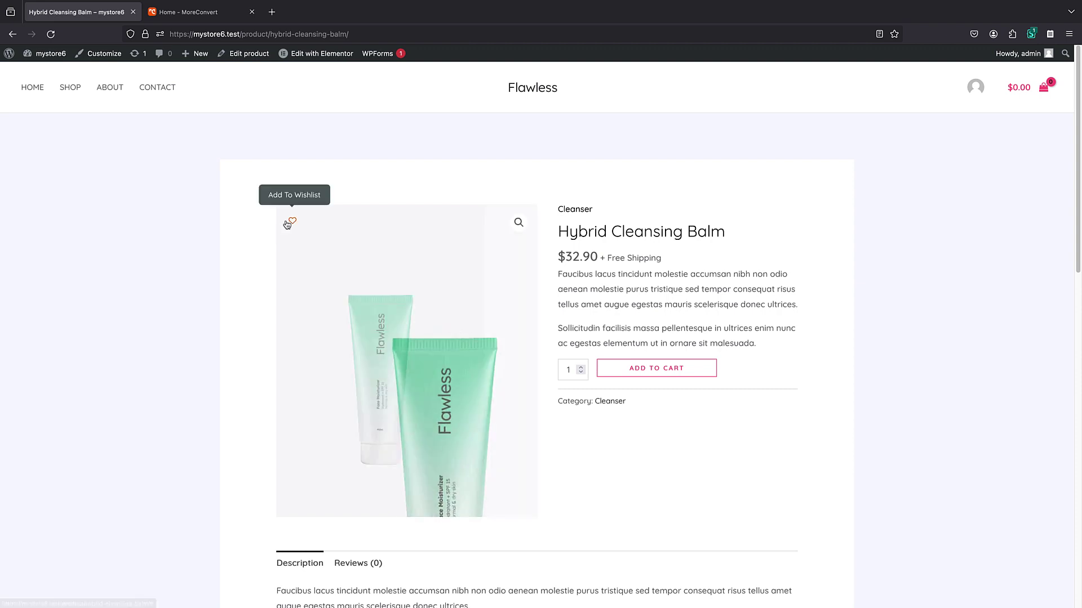
left_click(292, 222)
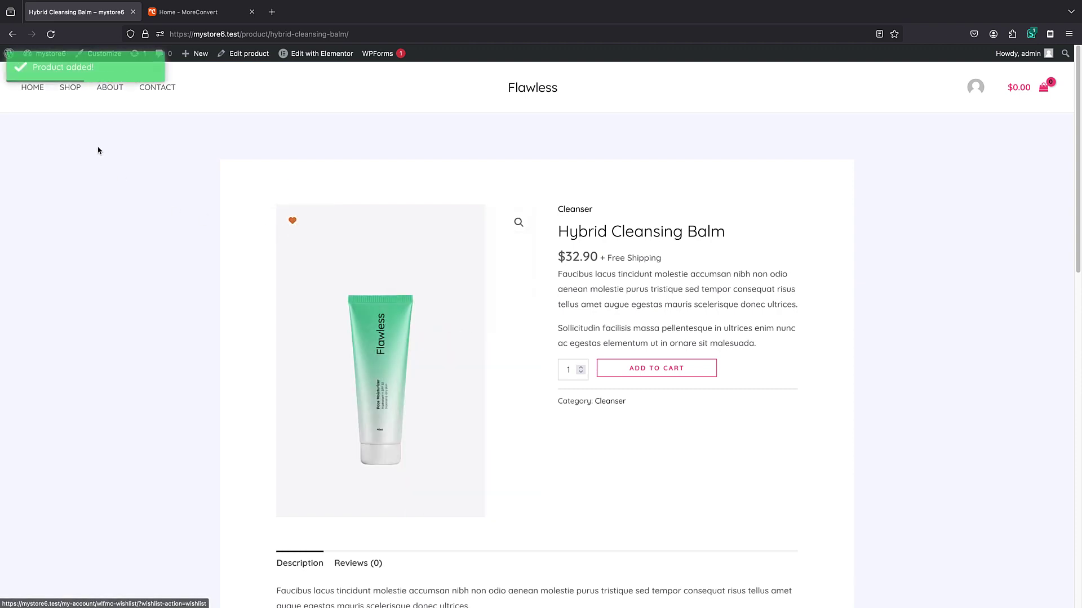
View the wishlist from the product page, remove Hybrid Cleansing Balm from it, and go to the shop
left_click(292, 221)
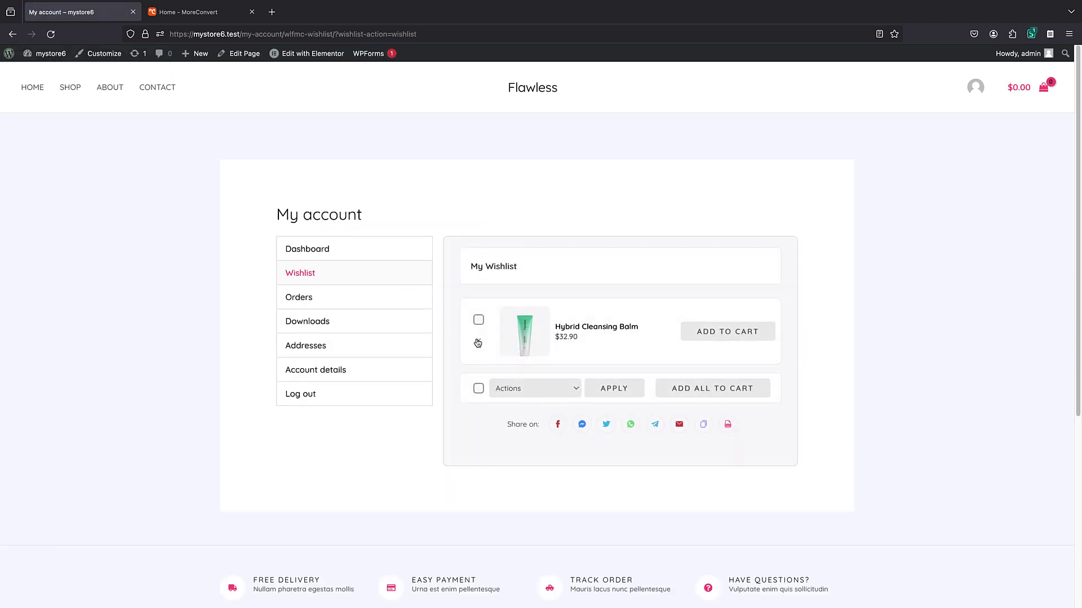
left_click(477, 343)
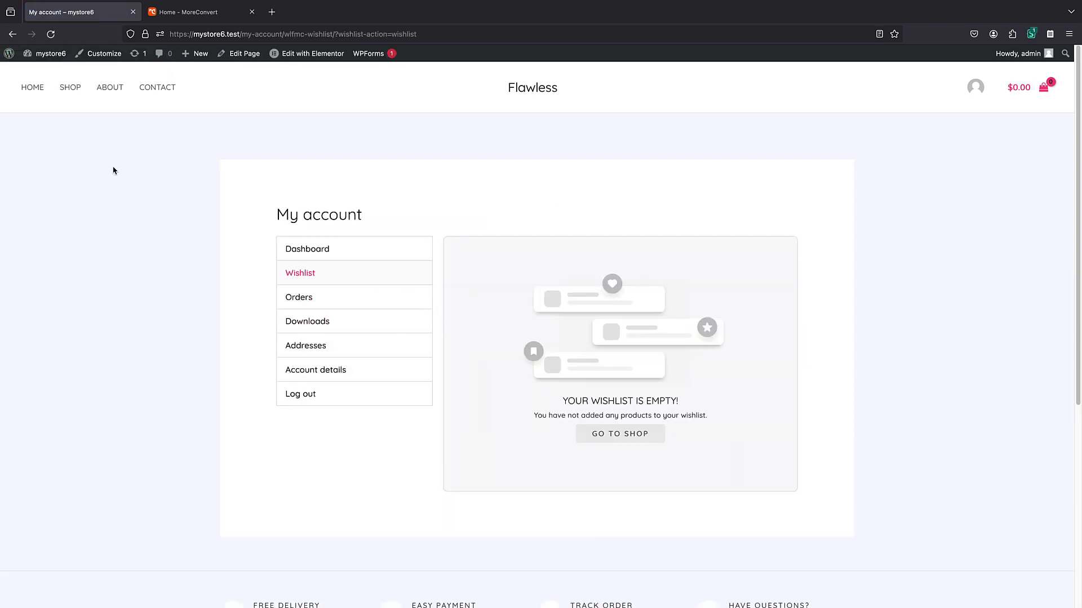
left_click(620, 434)
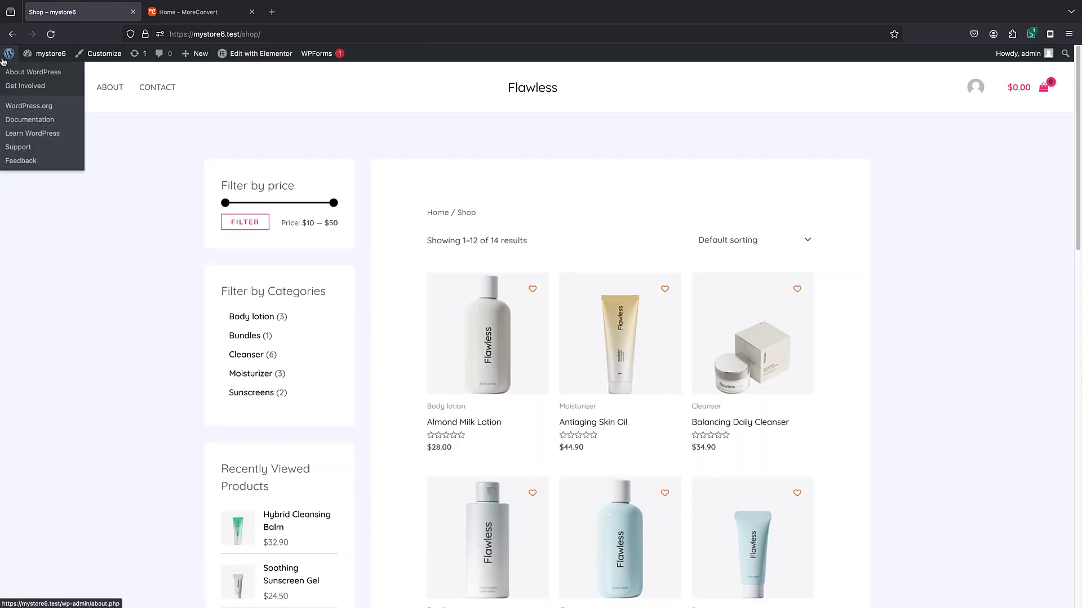
Return to the store's home page and reopen Hybrid Cleansing Balm to examine where its wishlist icon is placed
left_click(49, 59)
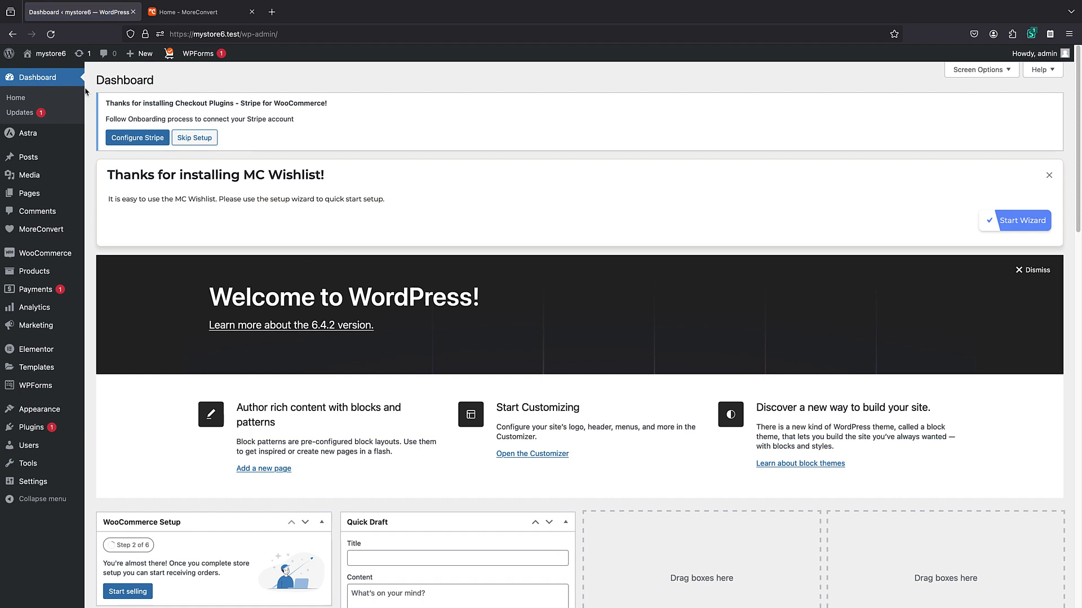
left_click(56, 54)
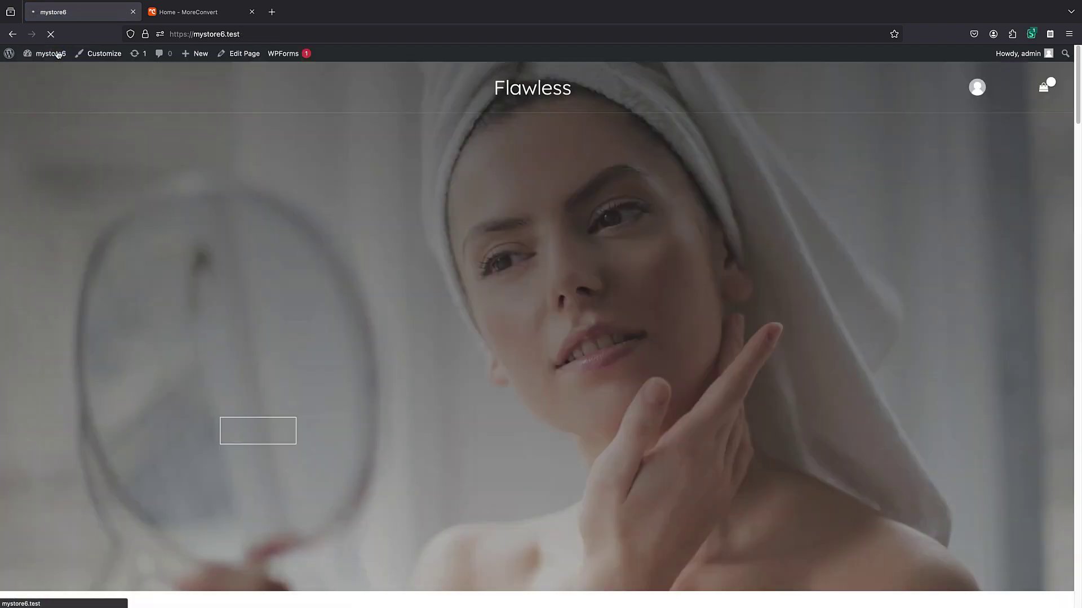
scroll(235, 217, "down", 4)
scroll(236, 217, "down", 5)
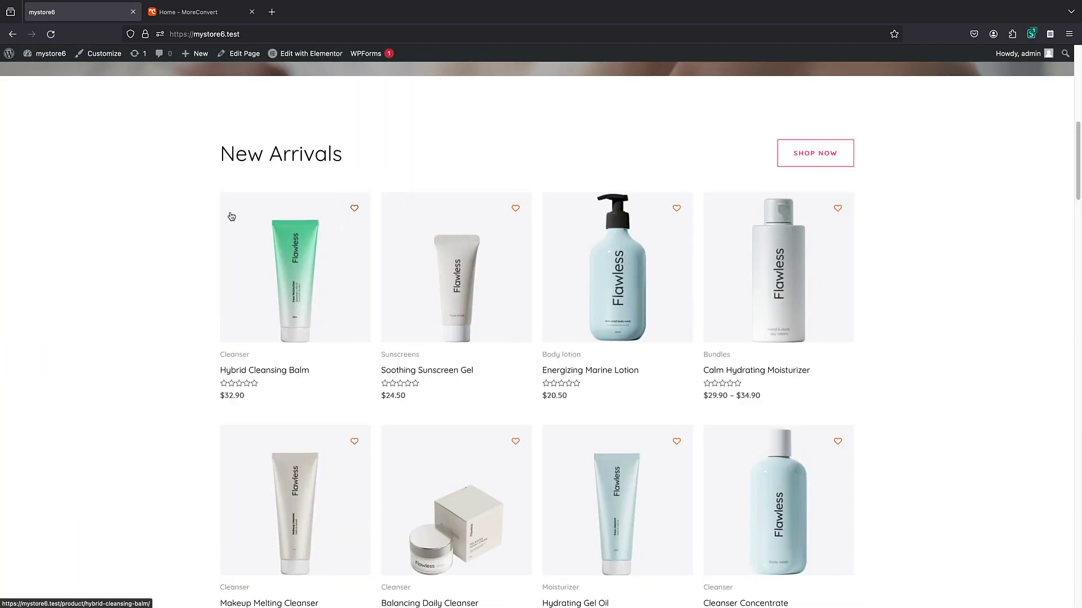
left_click(267, 232)
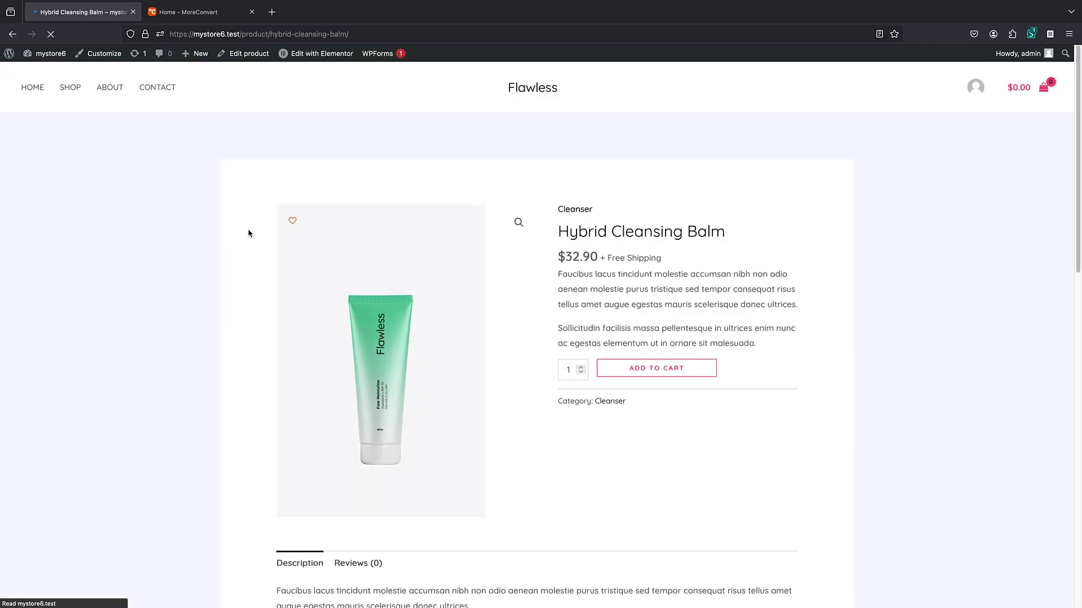
Open MoreConvert's Wishlist settings in the WordPress admin and look over the General, Text Customization and Counter settings
left_click(8, 60)
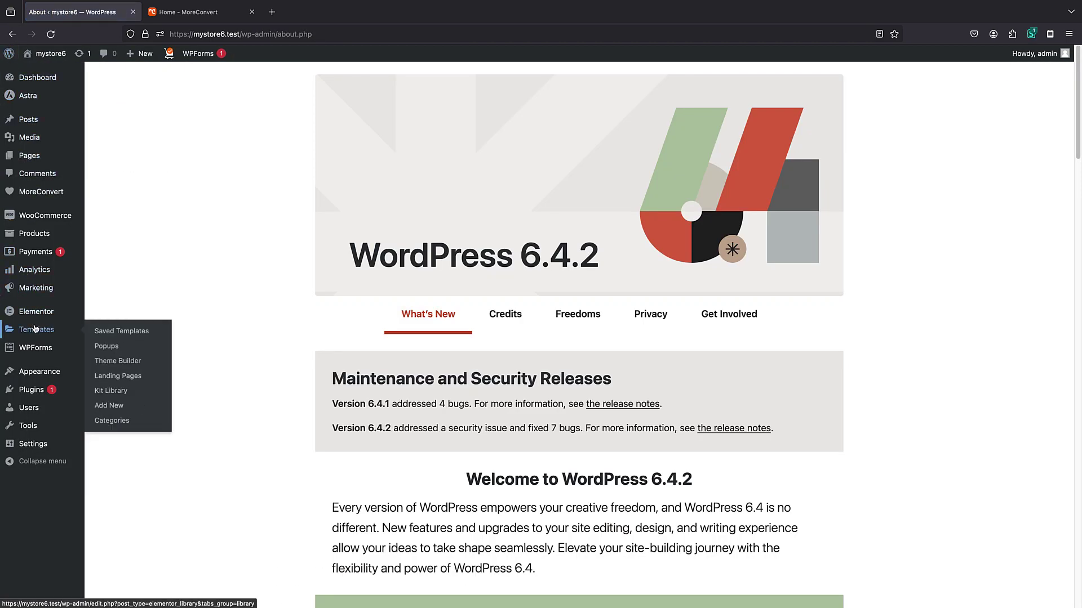
mouse_move(41, 194)
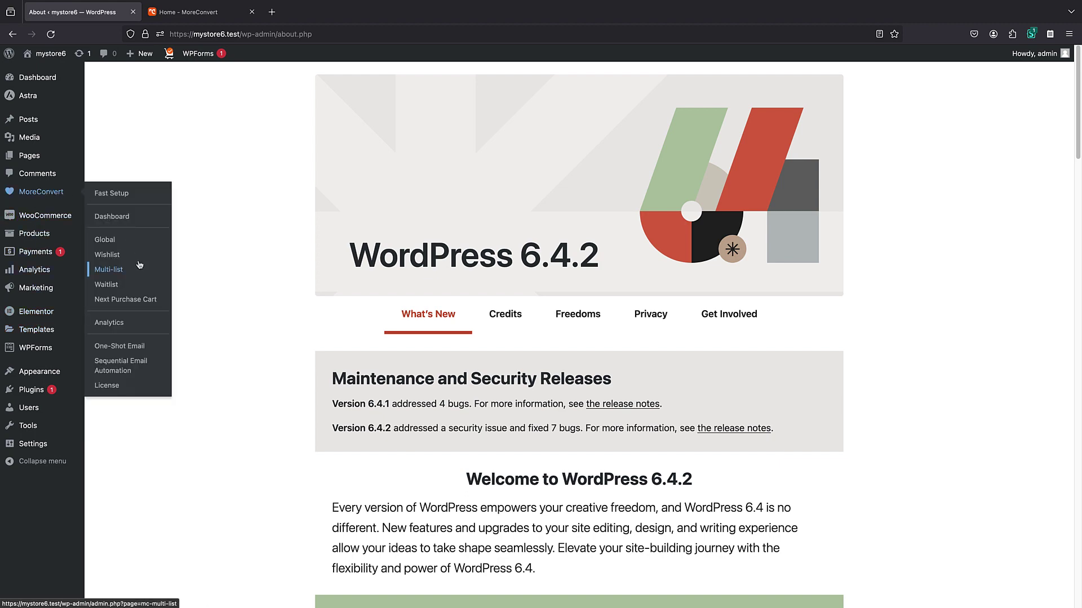
left_click(104, 257)
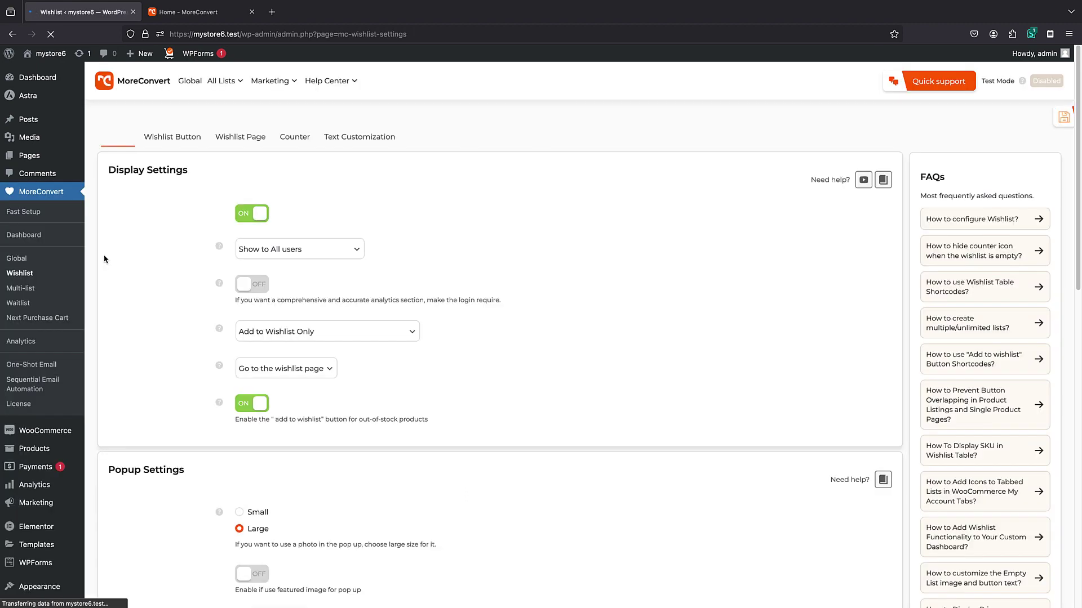
scroll(180, 224, "down", 3)
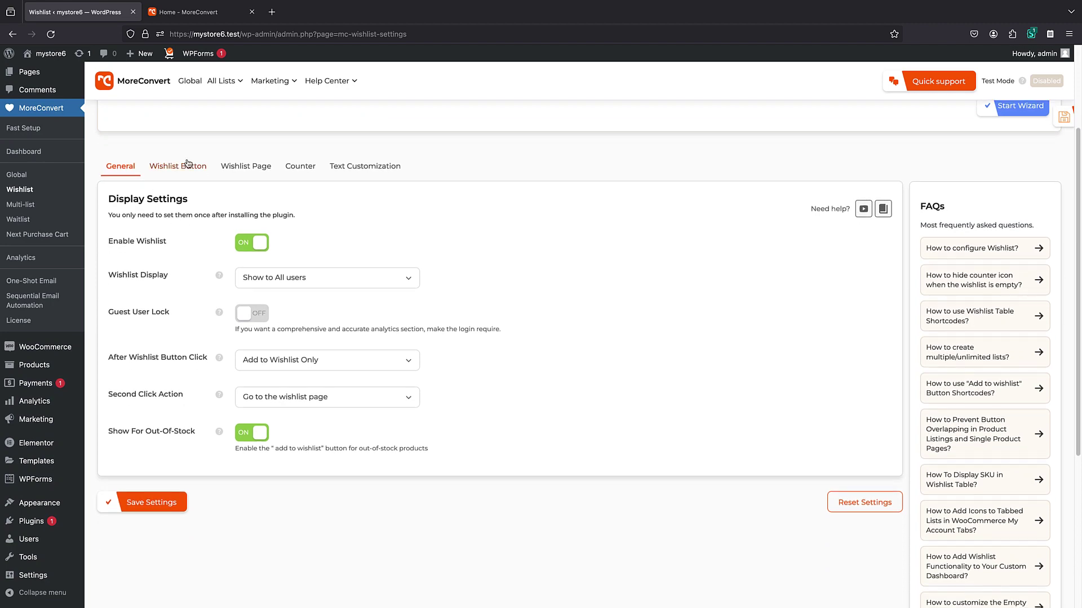
left_click(359, 167)
scroll(330, 182, "down", 3)
scroll(329, 181, "up", 5)
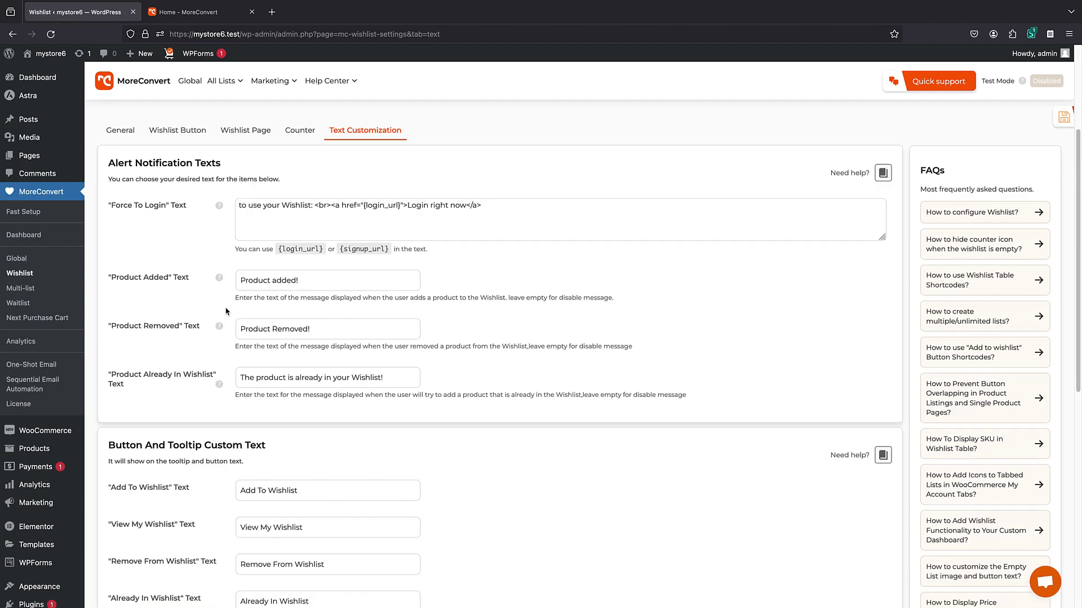
left_click(294, 282)
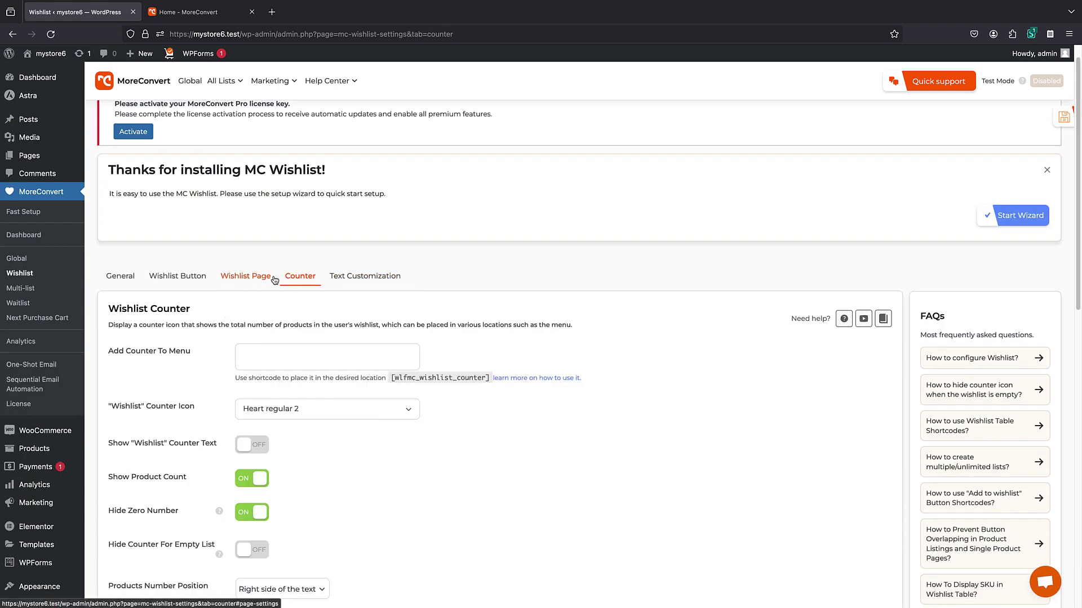
Set the single product page's wishlist button position to After "add to cart" form and its type to Icon and text
left_click(163, 279)
scroll(166, 268, "down", 2)
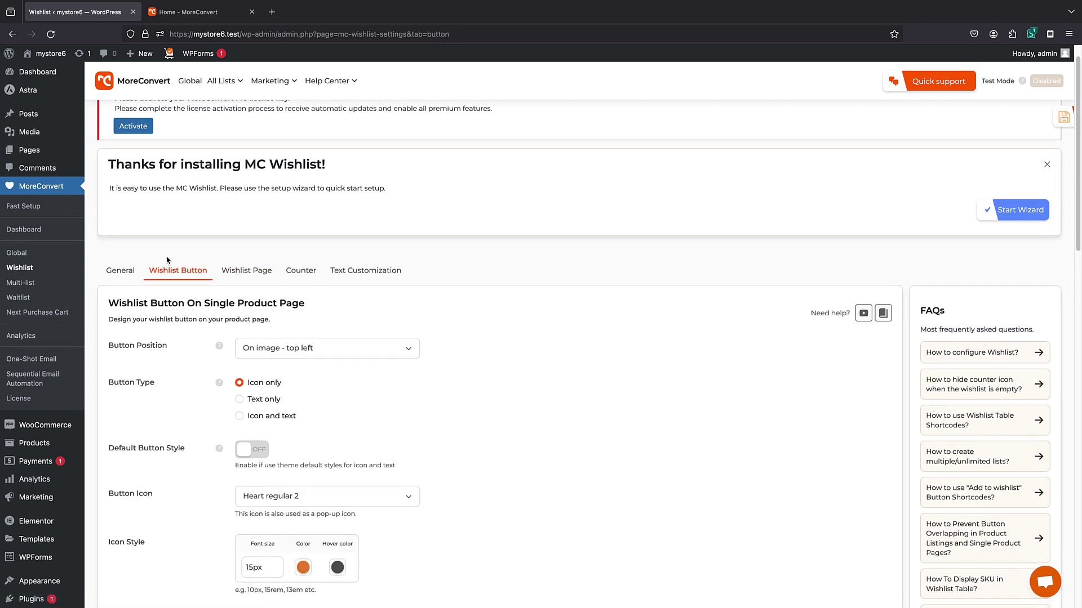
scroll(169, 258, "down", 1)
scroll(191, 194, "down", 4)
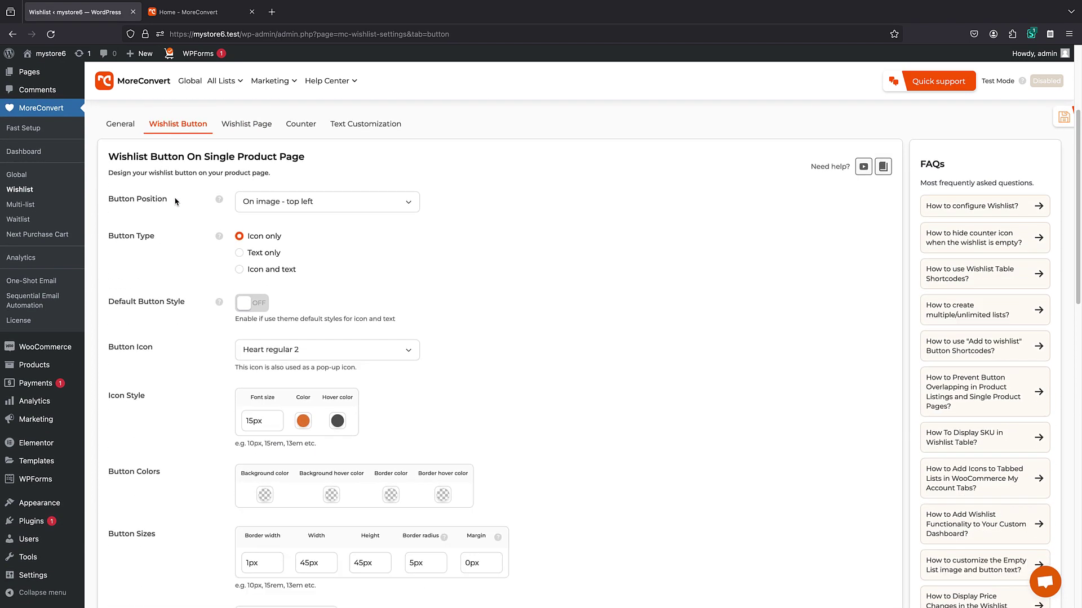
left_click(294, 158)
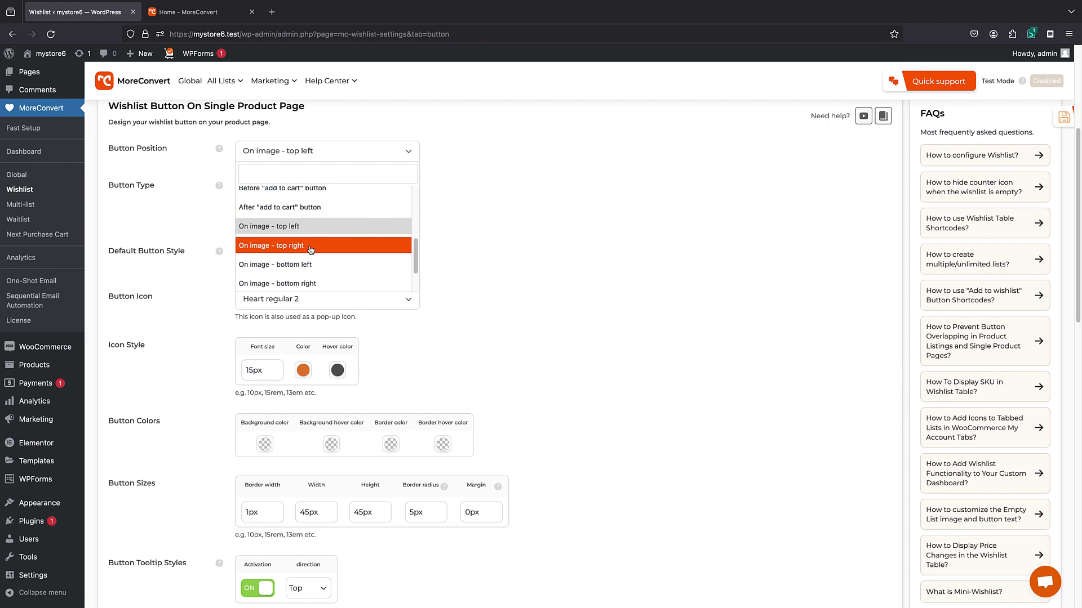
scroll(310, 249, "up", 3)
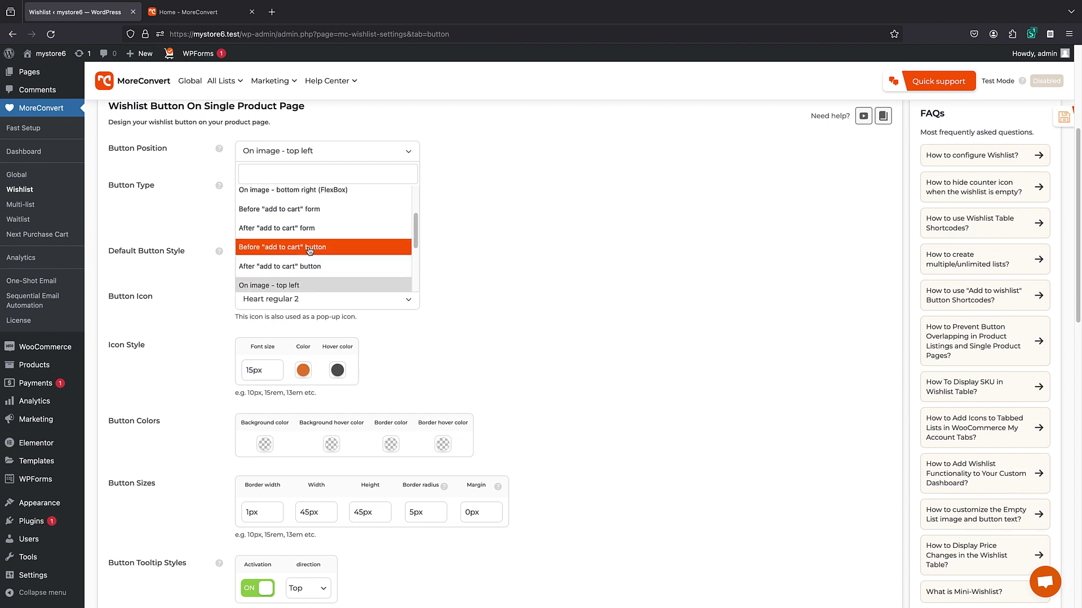
left_click(290, 229)
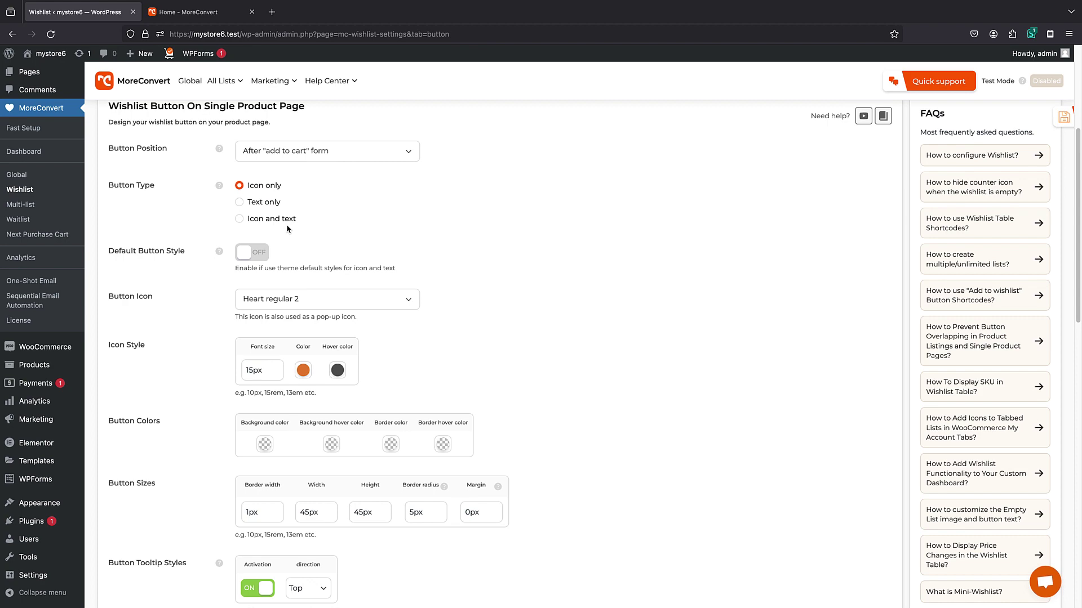
scroll(287, 228, "down", 1)
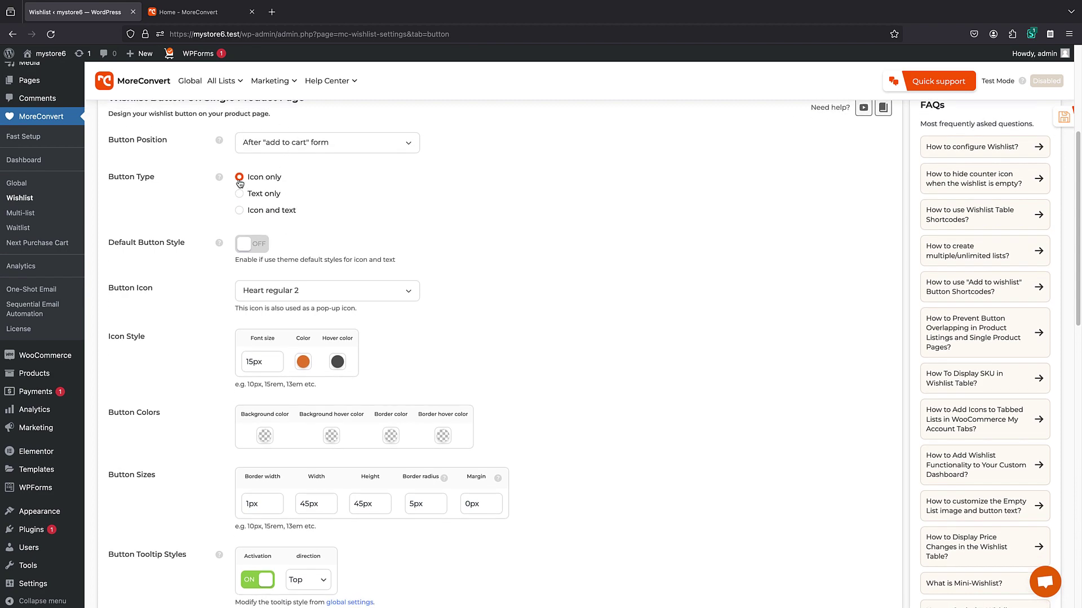
left_click(240, 211)
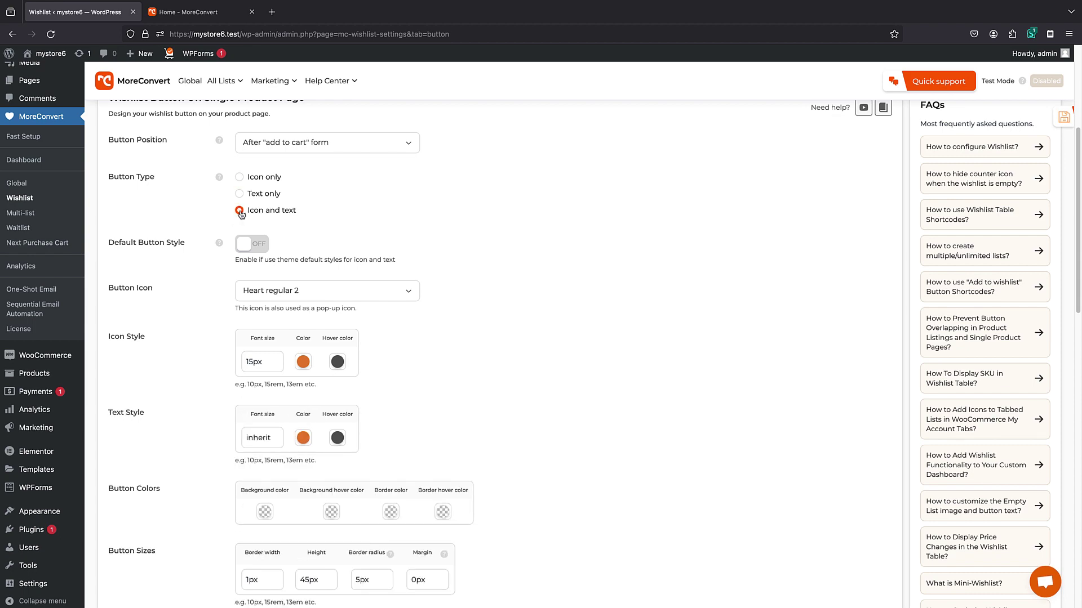
Review the wishlist button options for product listings and save the Wishlist Button settings
scroll(240, 212, "down", 3)
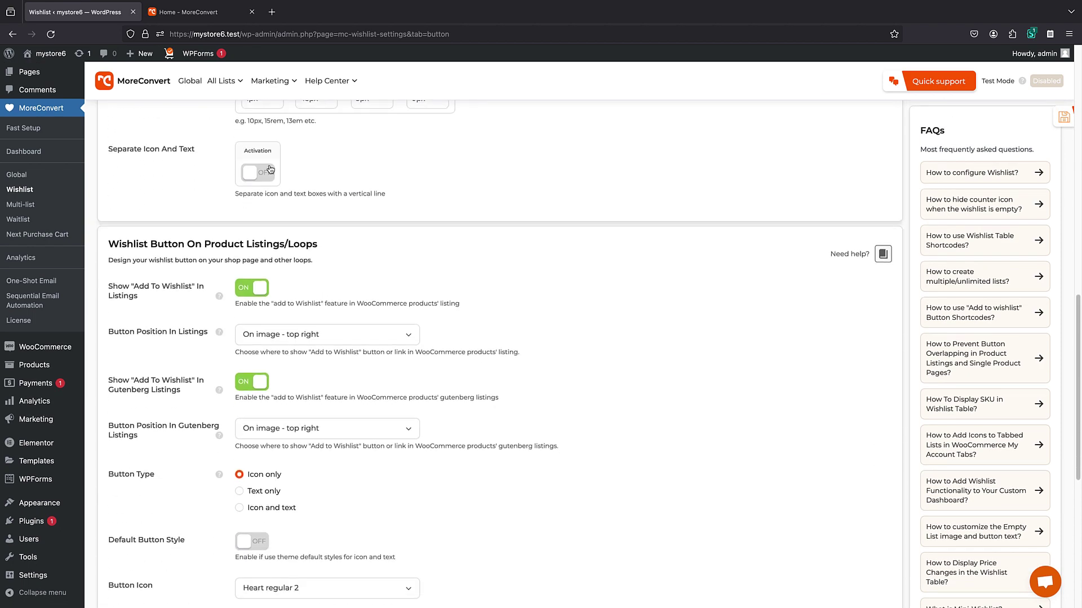
scroll(302, 163, "down", 3)
scroll(287, 274, "up", 1)
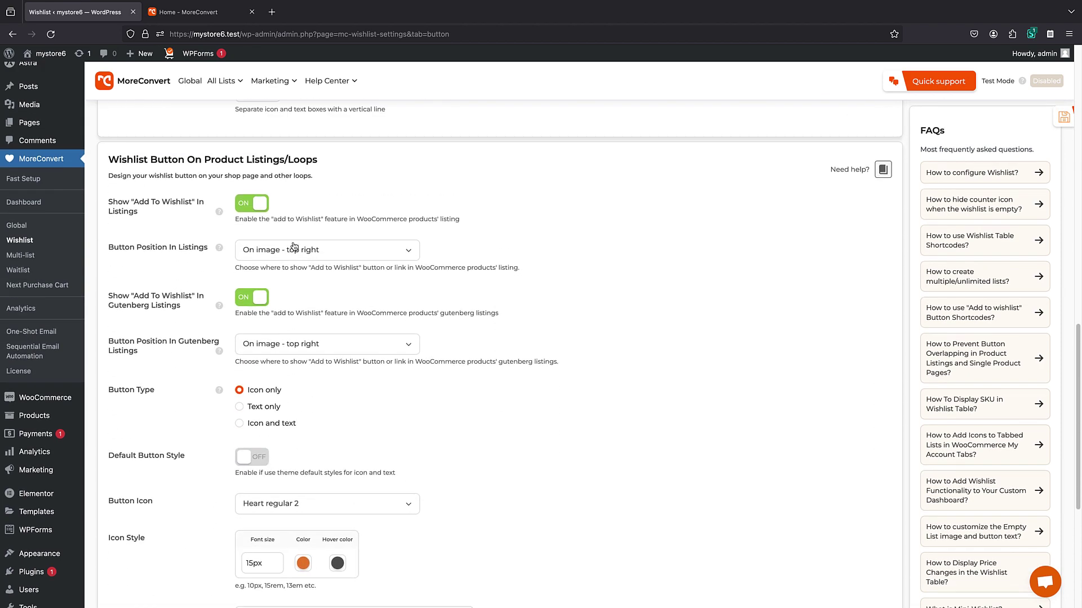
scroll(304, 236, "down", 2)
scroll(311, 209, "up", 2)
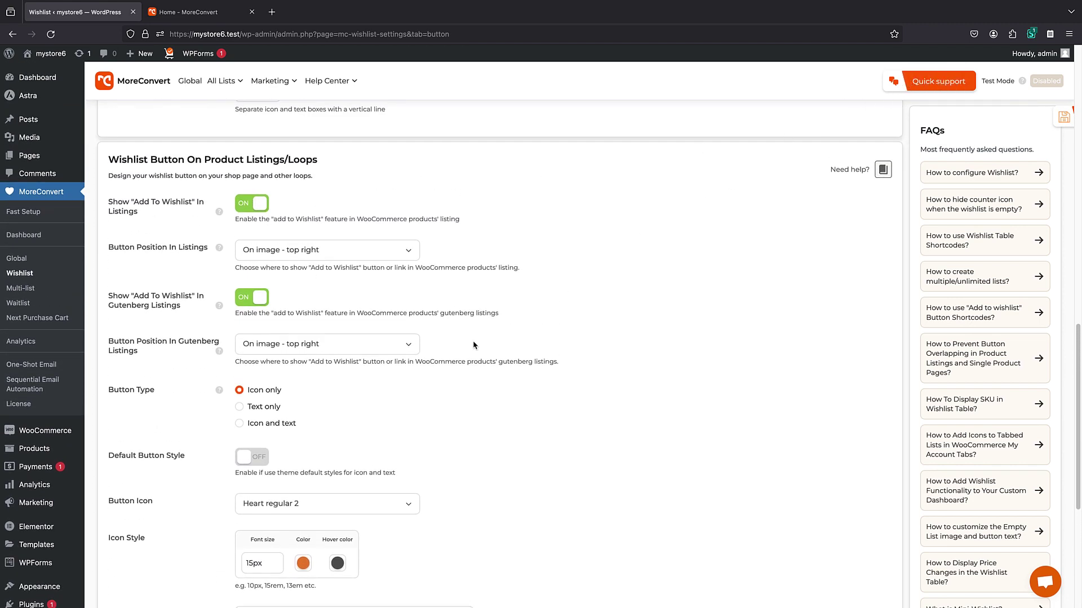
scroll(394, 434, "down", 5)
left_click(157, 573)
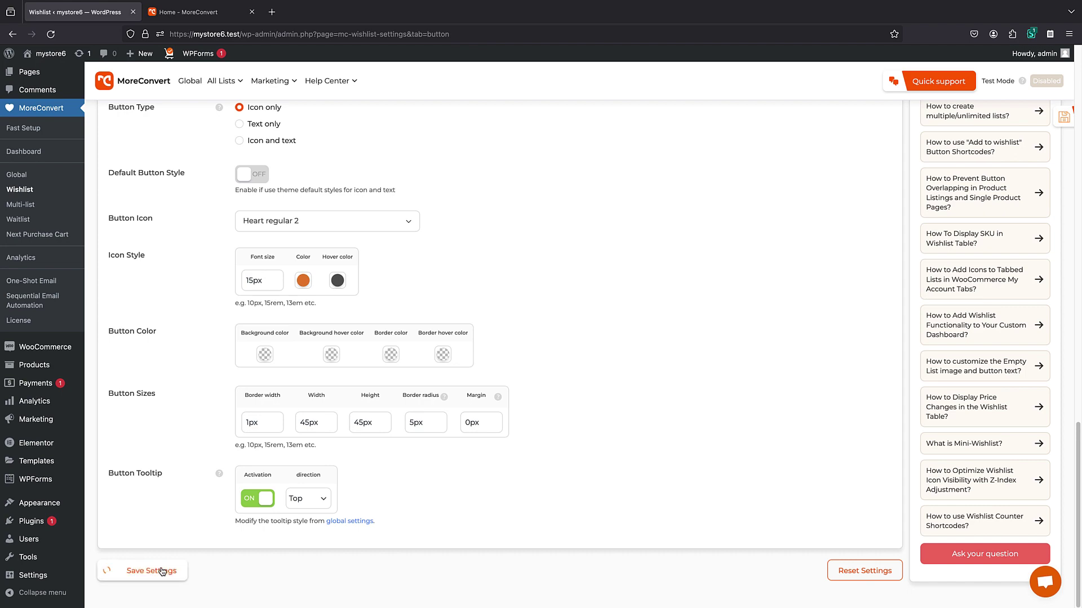
Open the store's front end in a new browser tab and close the MoreConvert website tab
right_click(46, 58)
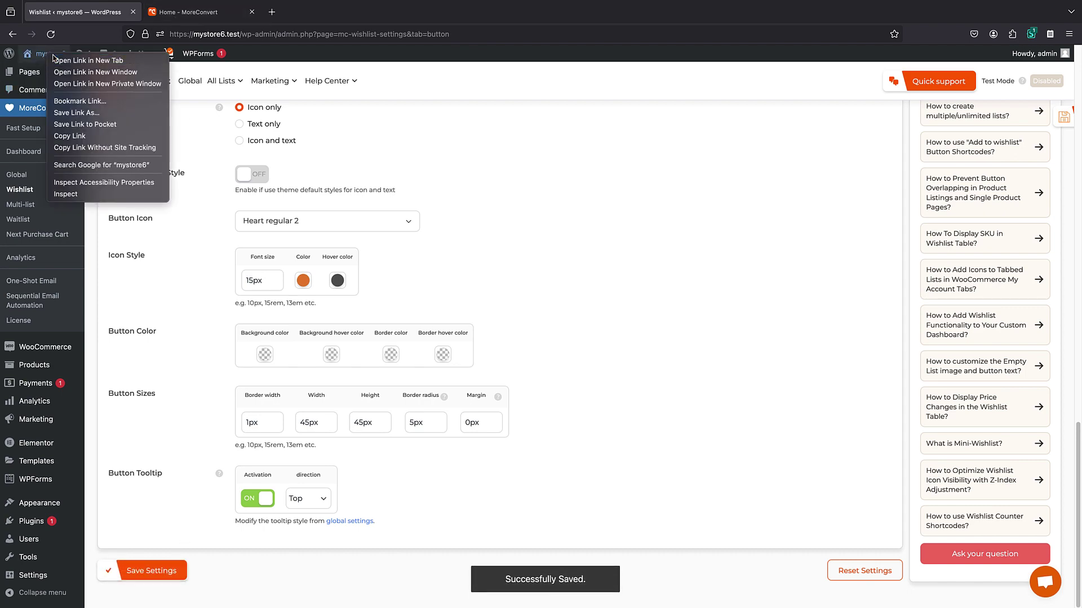
left_click(76, 65)
left_click(197, 12)
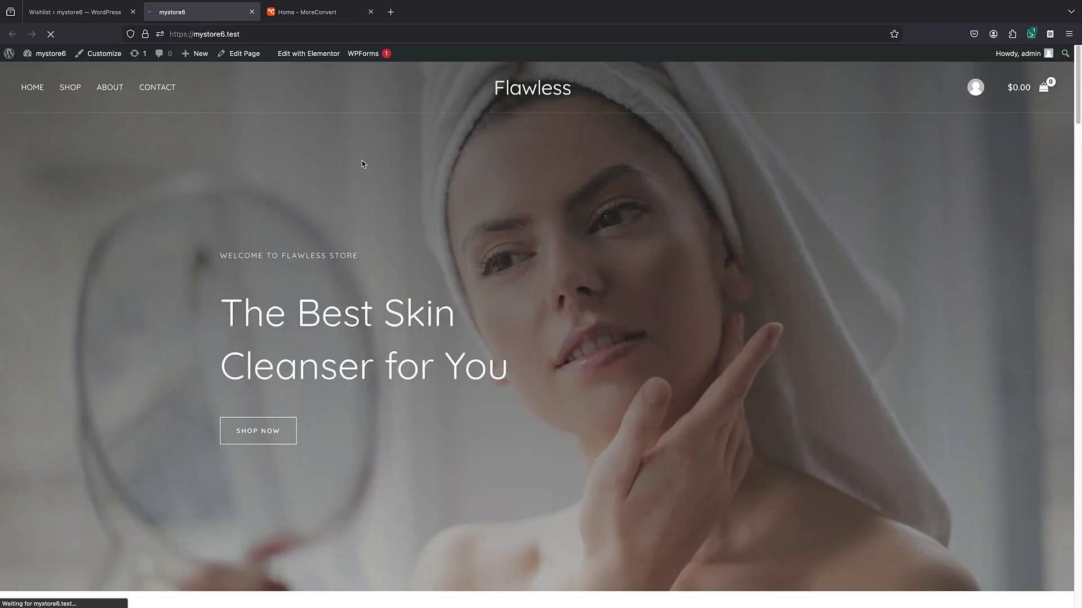
left_click(370, 12)
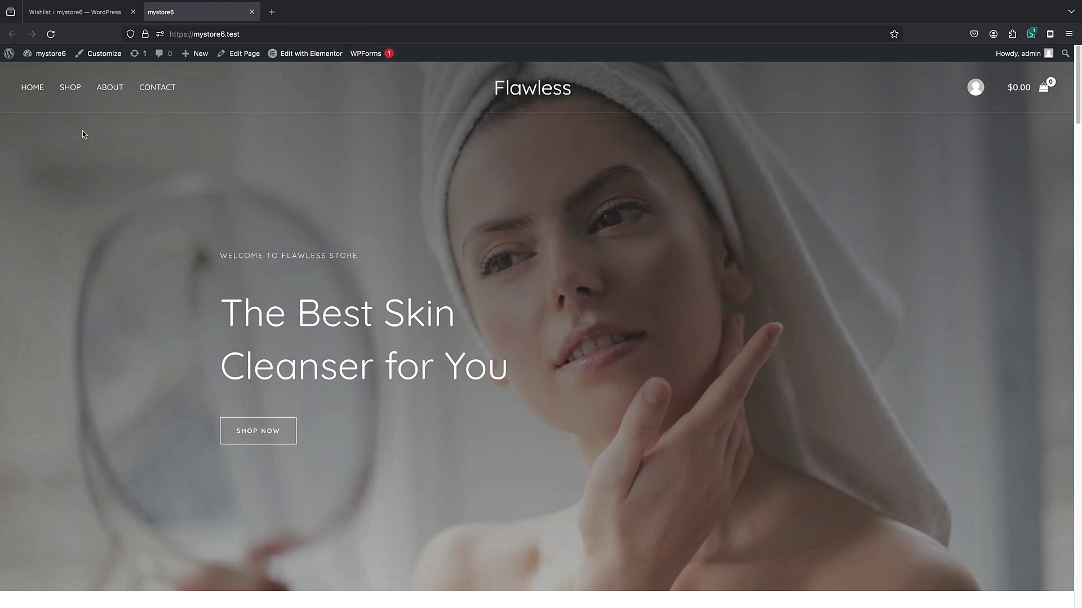
Open Hybrid Cleansing Balm from the New Arrivals and add it to the wishlist with the repositioned button
scroll(108, 163, "down", 5)
scroll(147, 191, "down", 3)
left_click(269, 217)
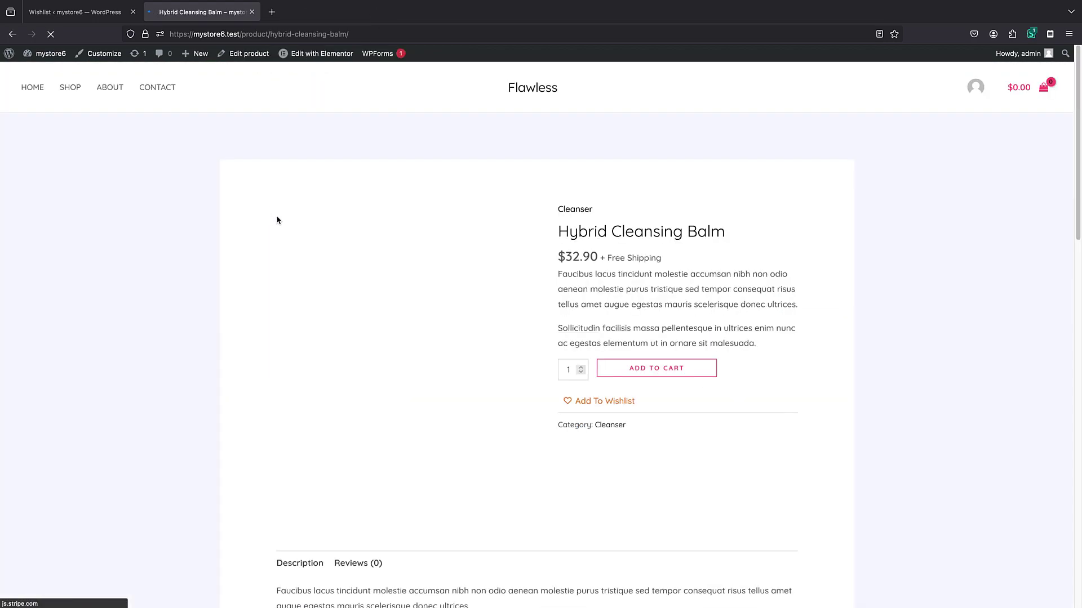
left_click(596, 319)
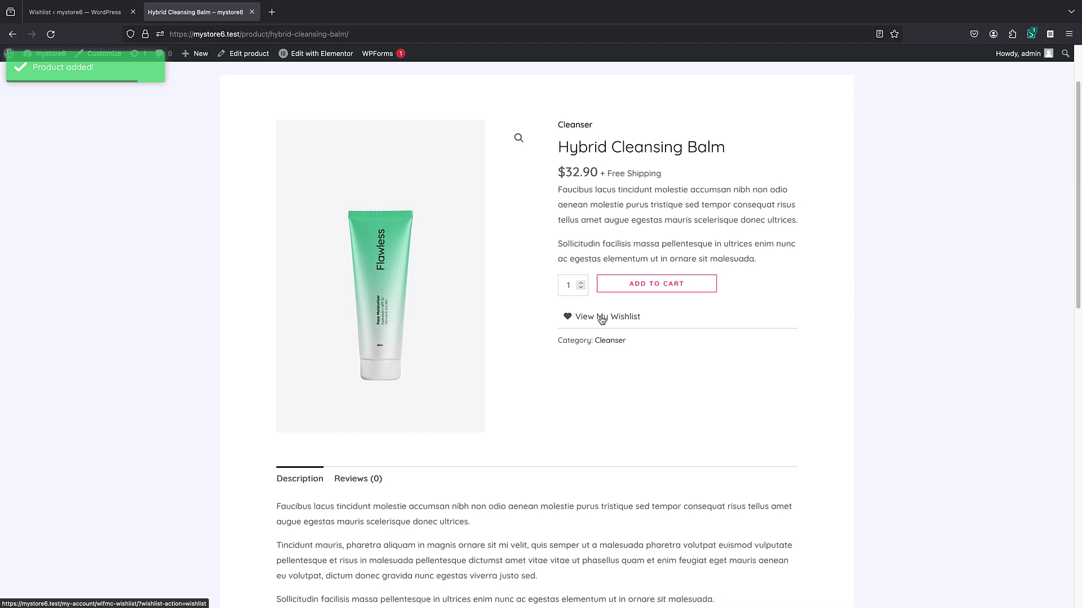
Set the single product page's wishlist button icon to Star in the MoreConvert settings
left_click(75, 12)
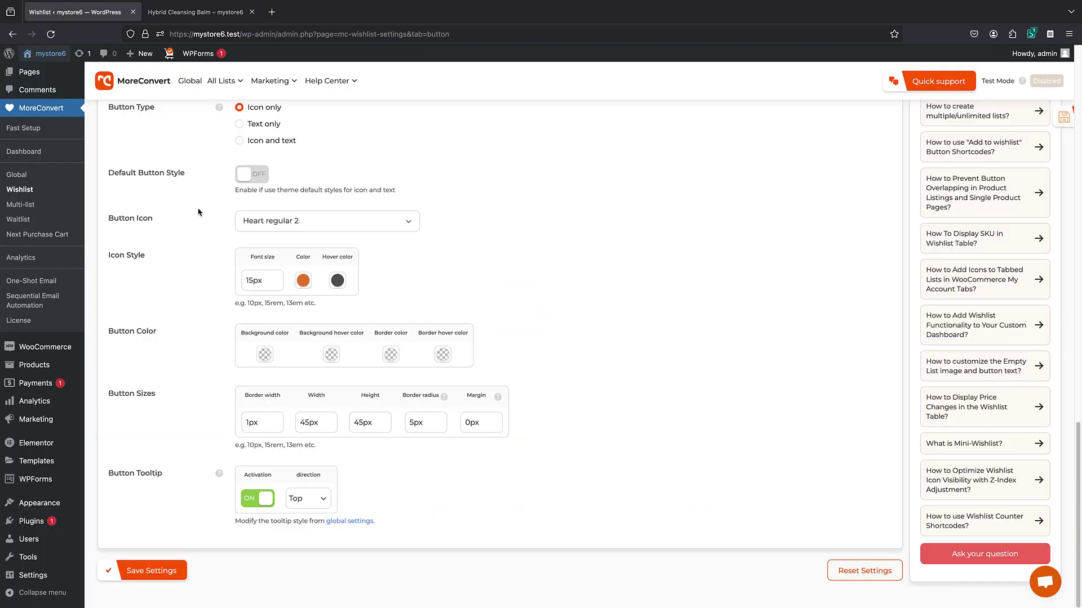
scroll(191, 262, "up", 15)
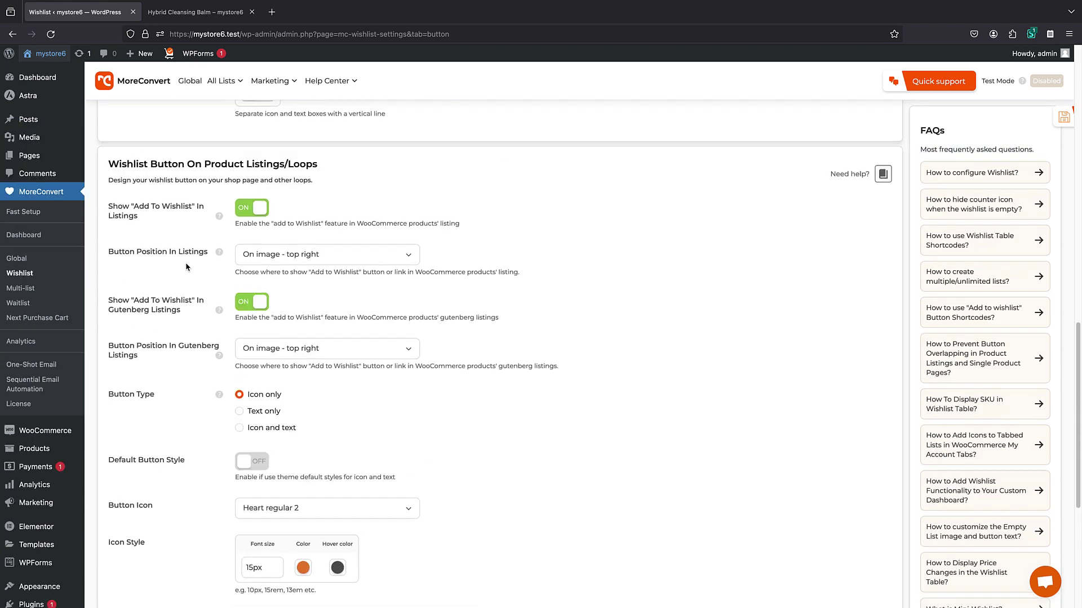
scroll(187, 267, "up", 6)
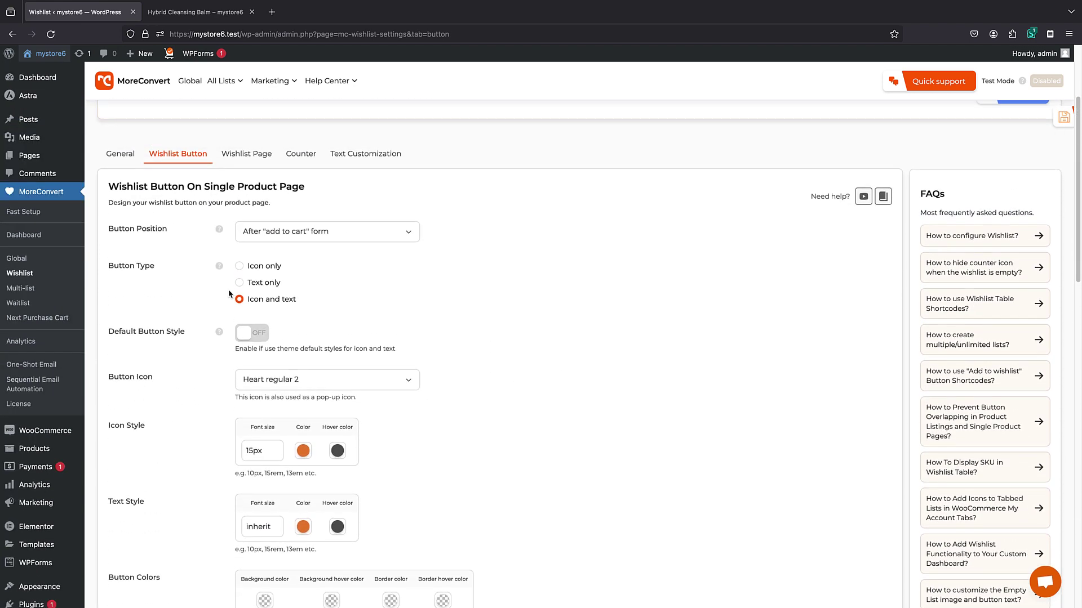
scroll(295, 328, "down", 1)
left_click(297, 337)
scroll(299, 377, "down", 5)
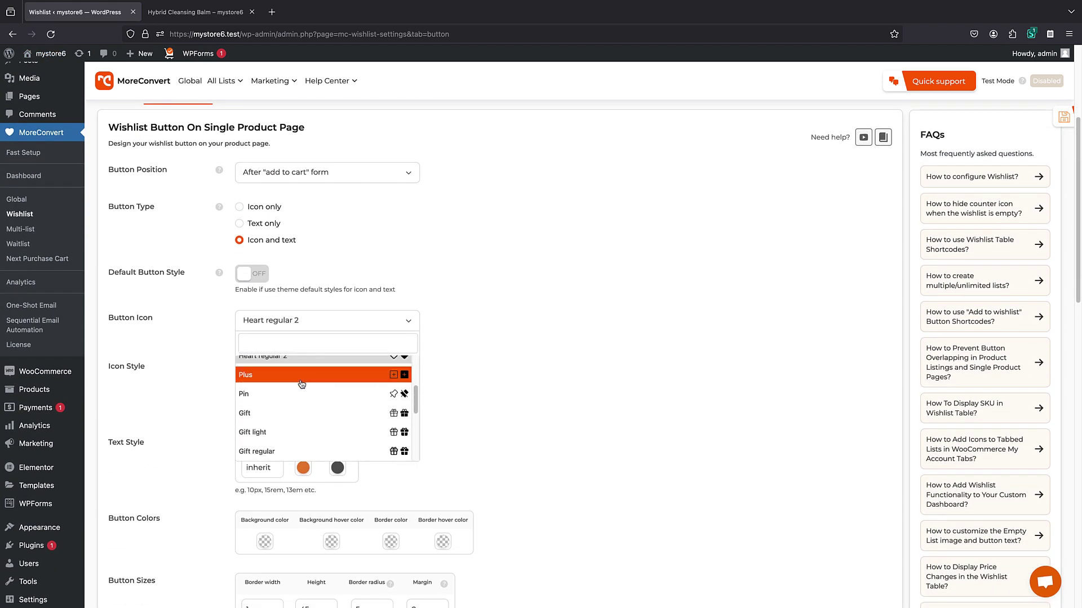
scroll(298, 384, "down", 2)
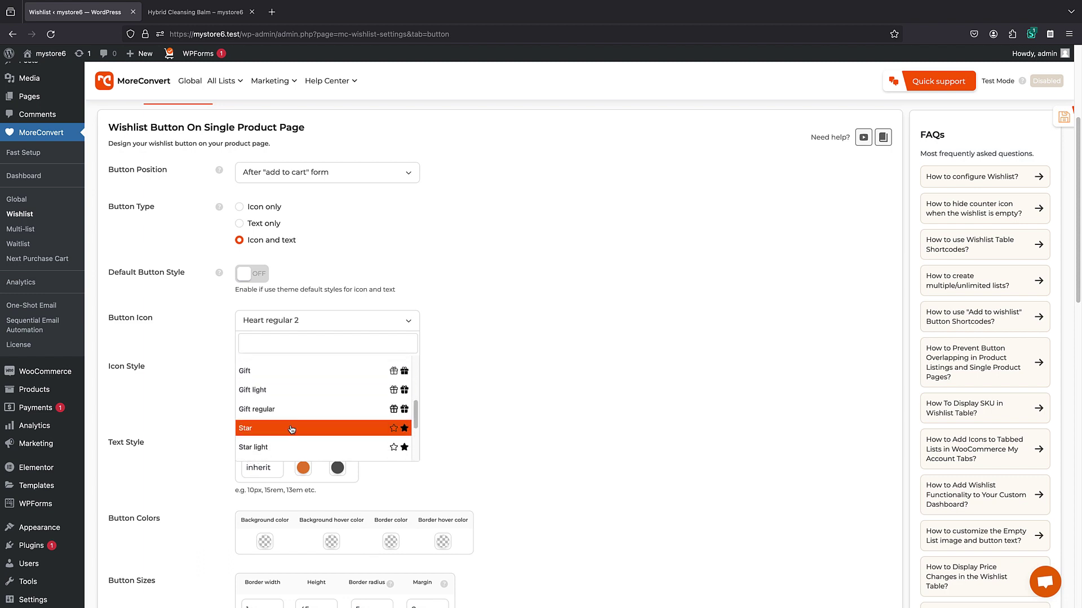
left_click(291, 429)
Switch the single product page's button icon to Custom icon and inspect its SVG code fields
left_click(316, 320)
scroll(282, 451, "down", 3)
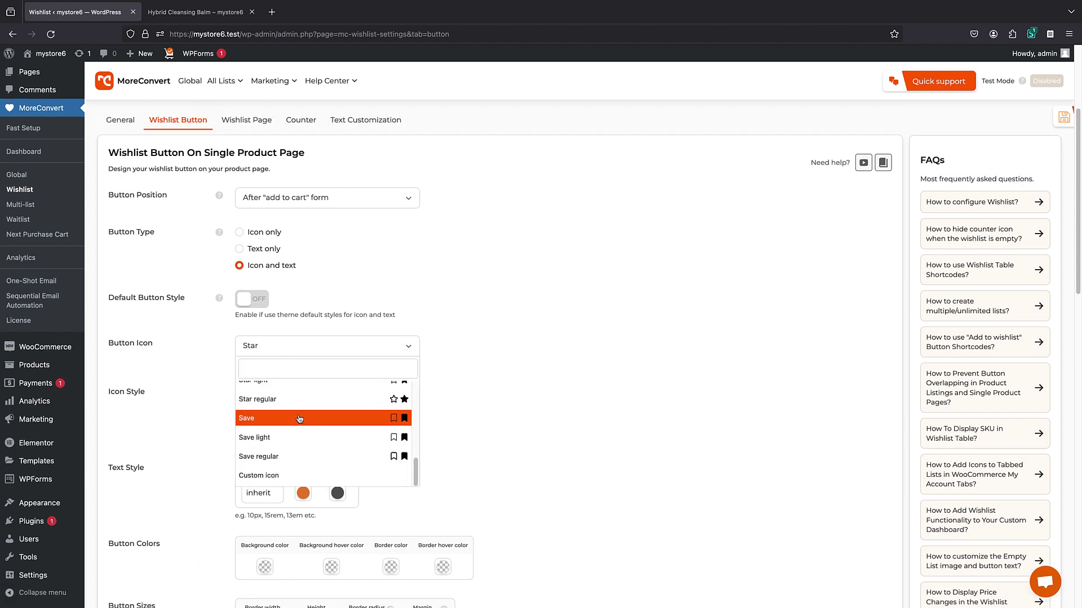
left_click(280, 476)
scroll(285, 429, "down", 1)
left_click(282, 356)
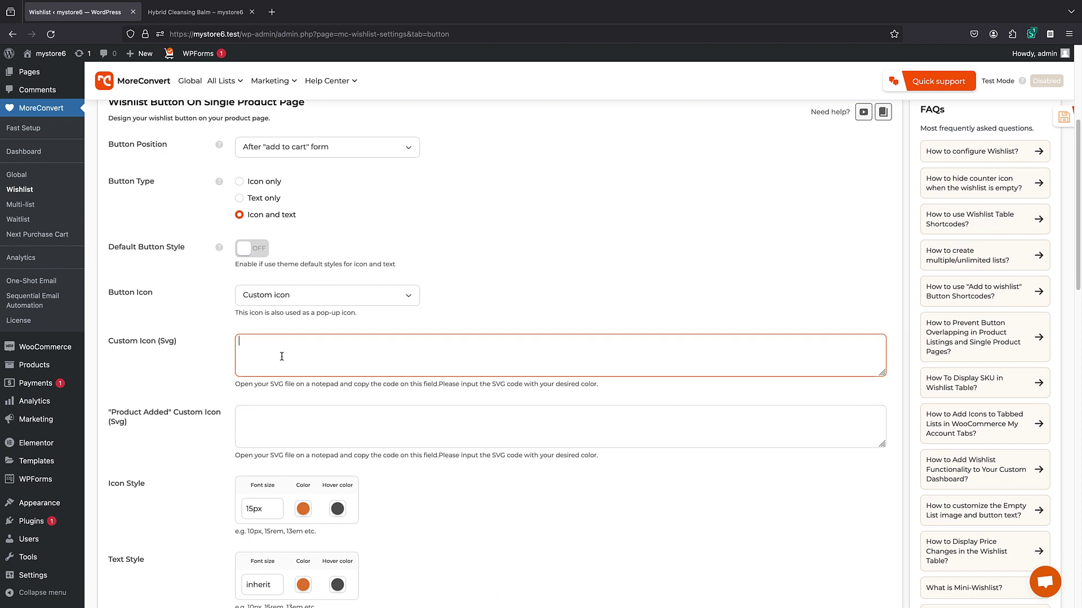
left_click(270, 404)
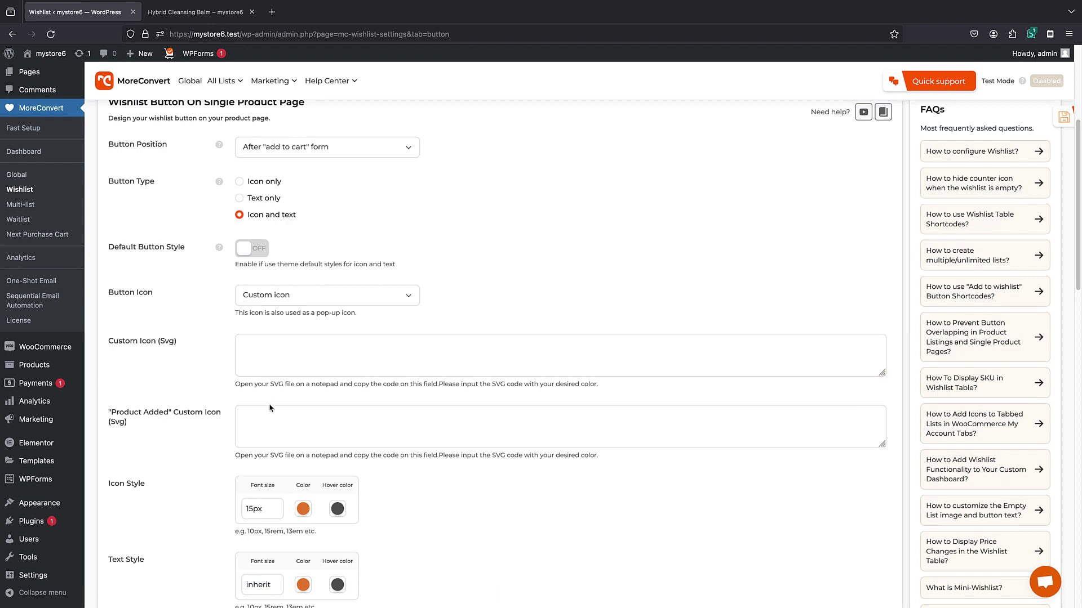
Set the single product page's button icon to Star regular and save the settings
left_click(287, 298)
scroll(282, 366, "up", 5)
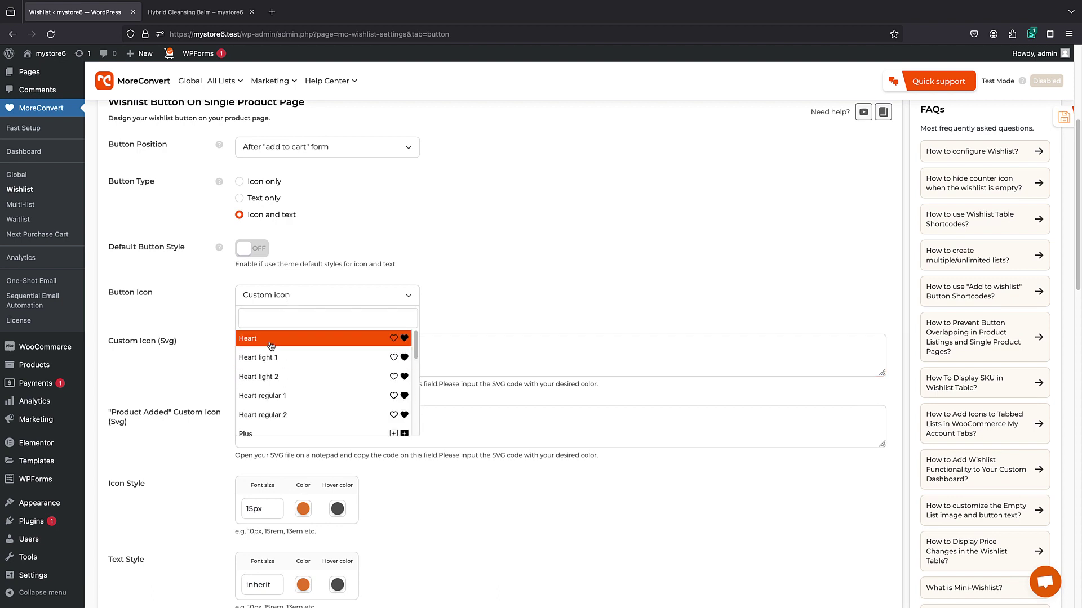
scroll(270, 395, "down", 10)
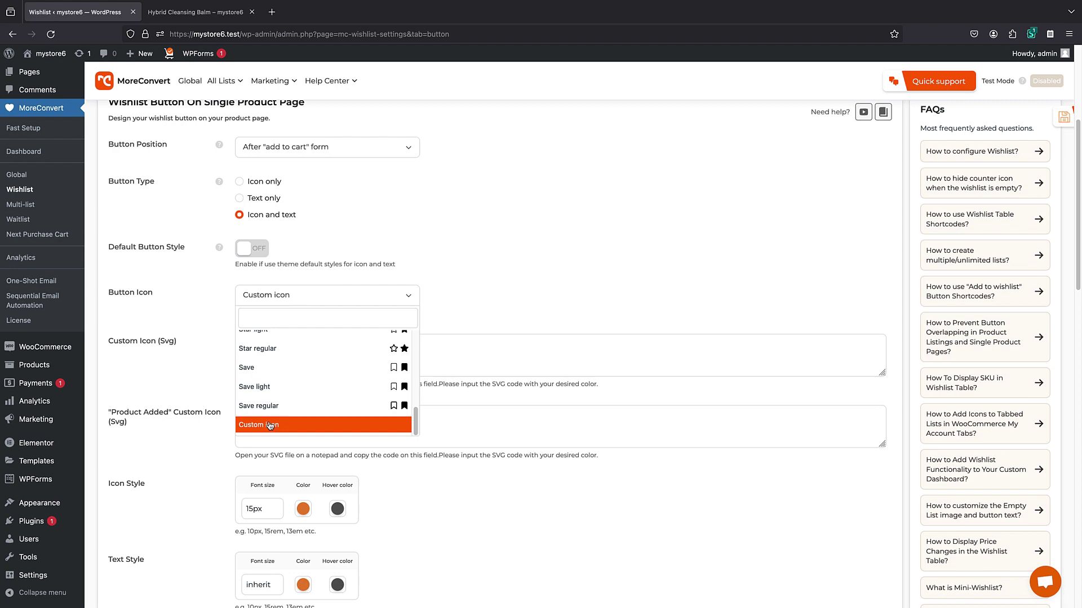
left_click(264, 350)
scroll(169, 535, "down", 15)
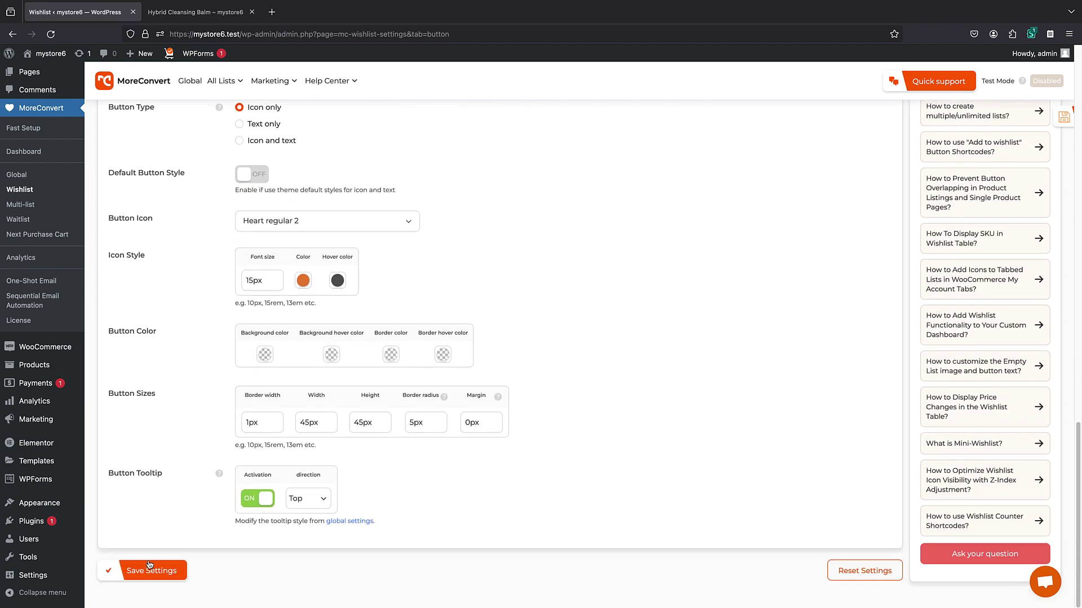
left_click(150, 569)
Reload the Hybrid Cleansing Balm product page and check its wishlist icon against the Wishlist Button settings
left_click(195, 12)
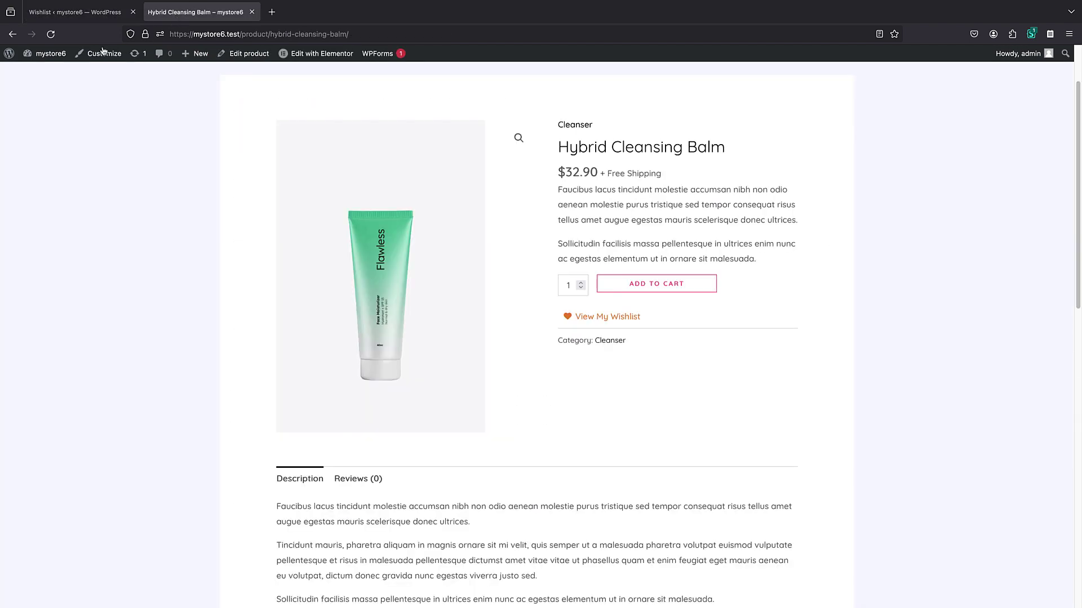
left_click(54, 37)
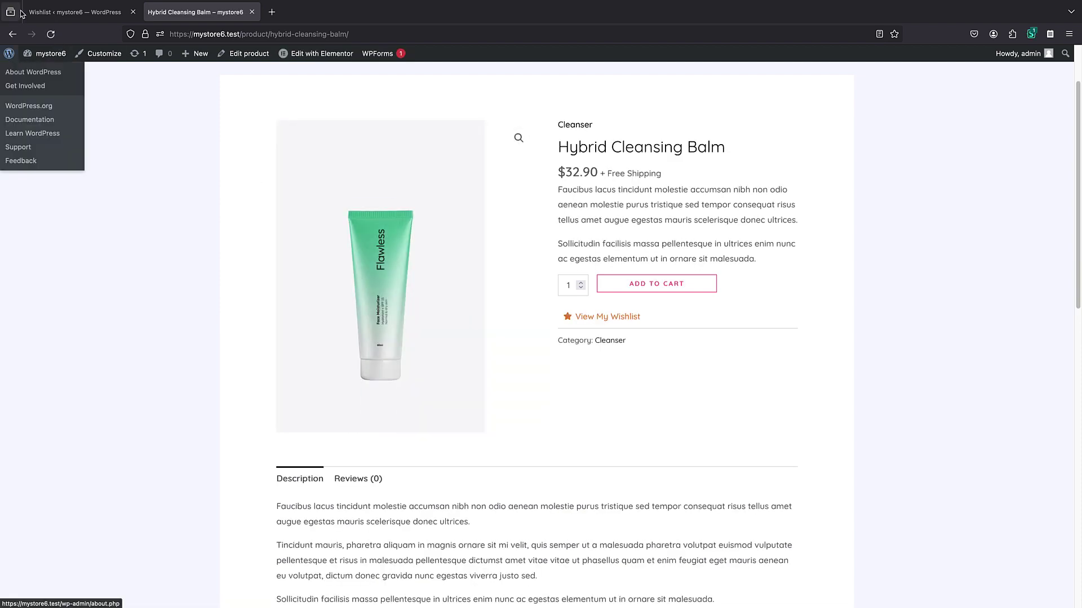
left_click(68, 12)
scroll(257, 190, "up", 10)
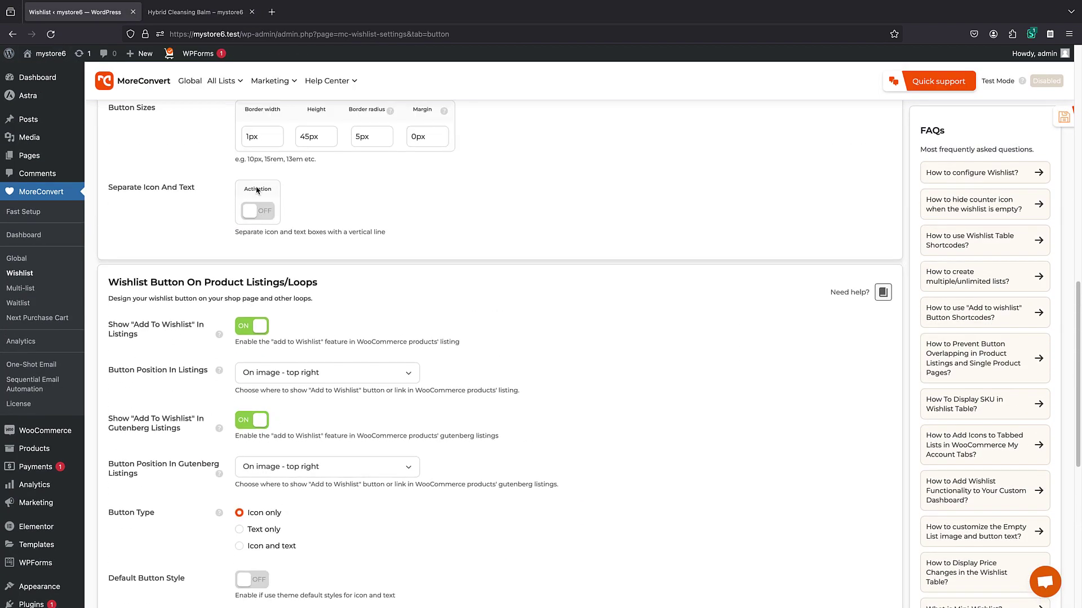
scroll(257, 191, "up", 10)
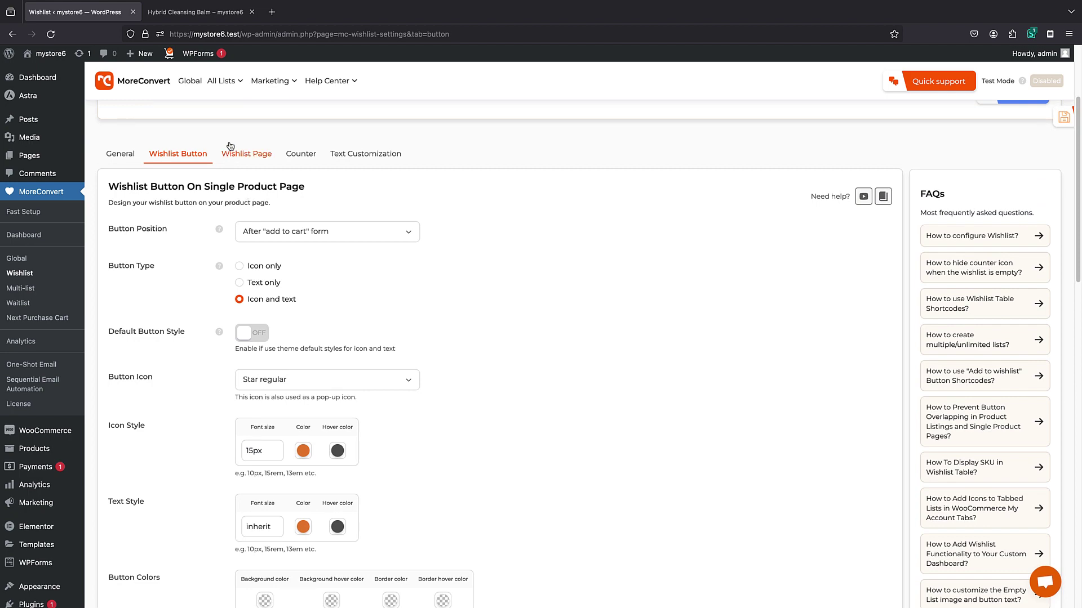
left_click(195, 12)
scroll(347, 261, "up", 1)
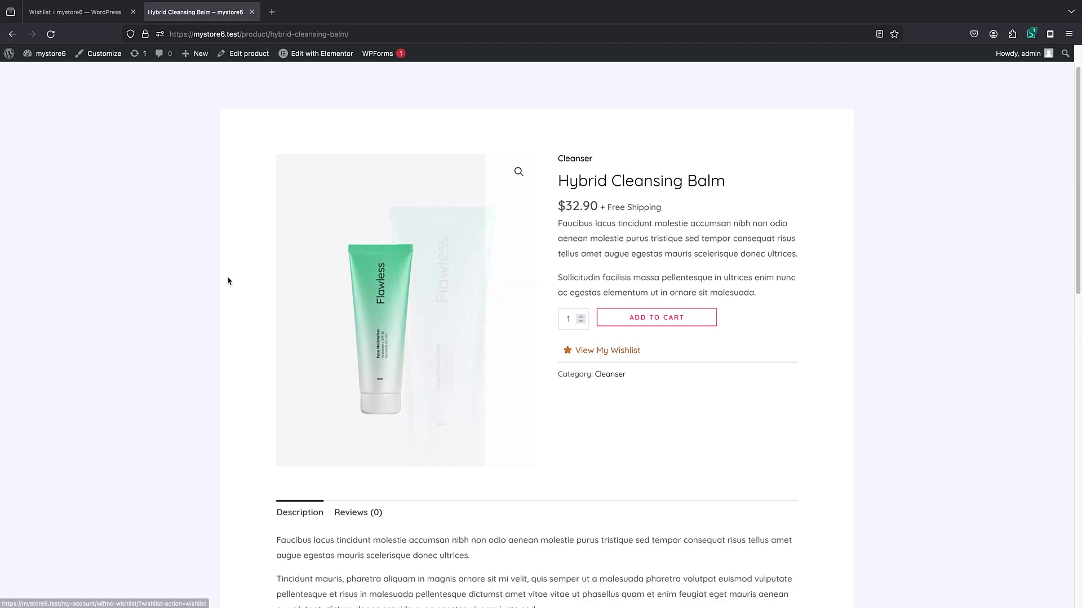
Set the single product page's button position to Use shortcode, copy the wishlist shortcode, and save the settings
left_click(74, 12)
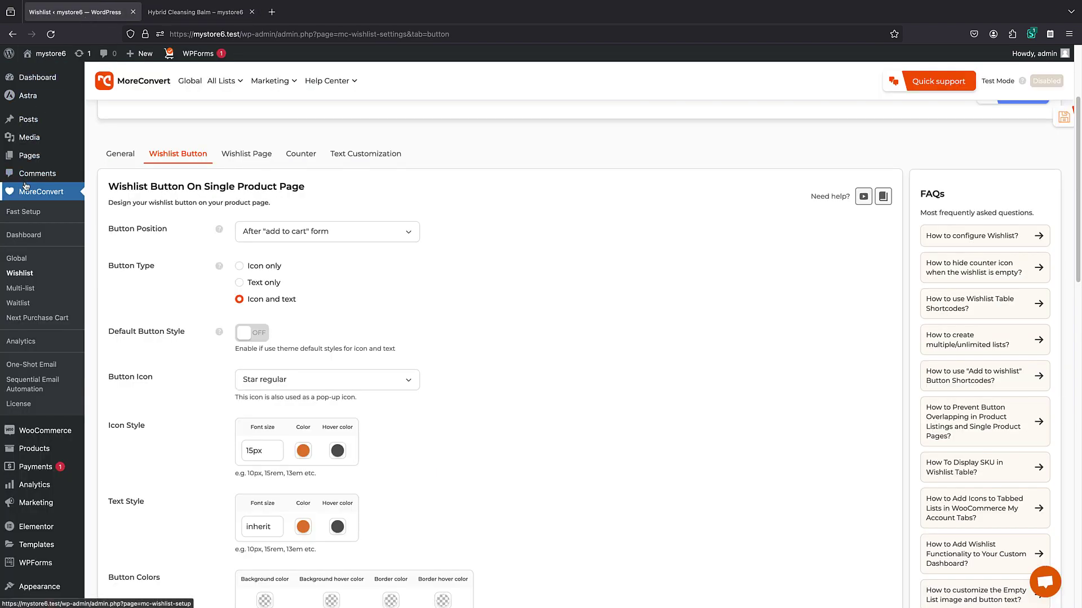
left_click(285, 231)
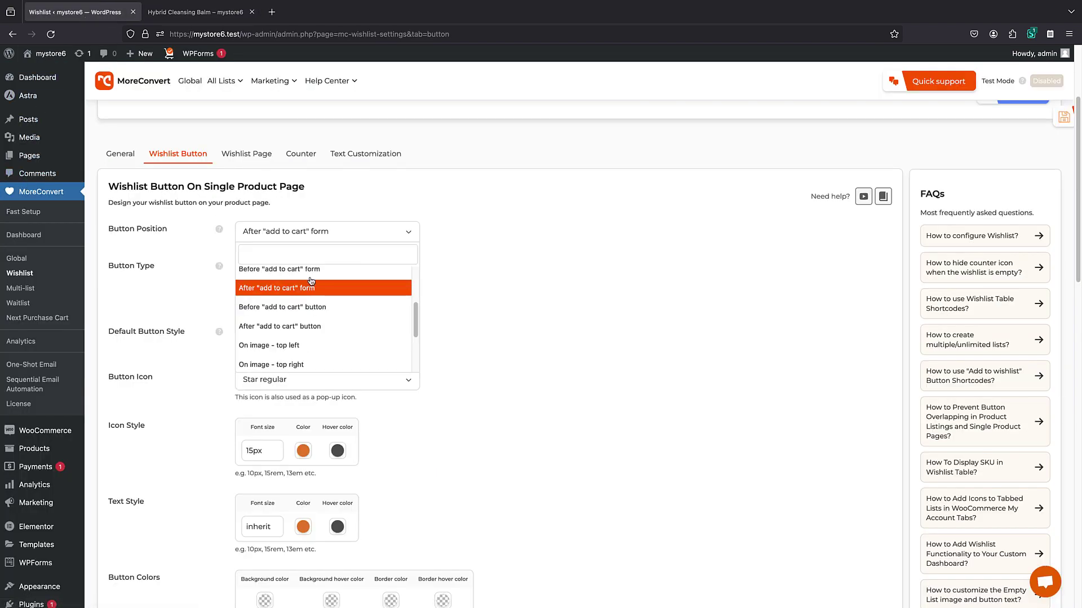
scroll(293, 315, "down", 3)
left_click(295, 361)
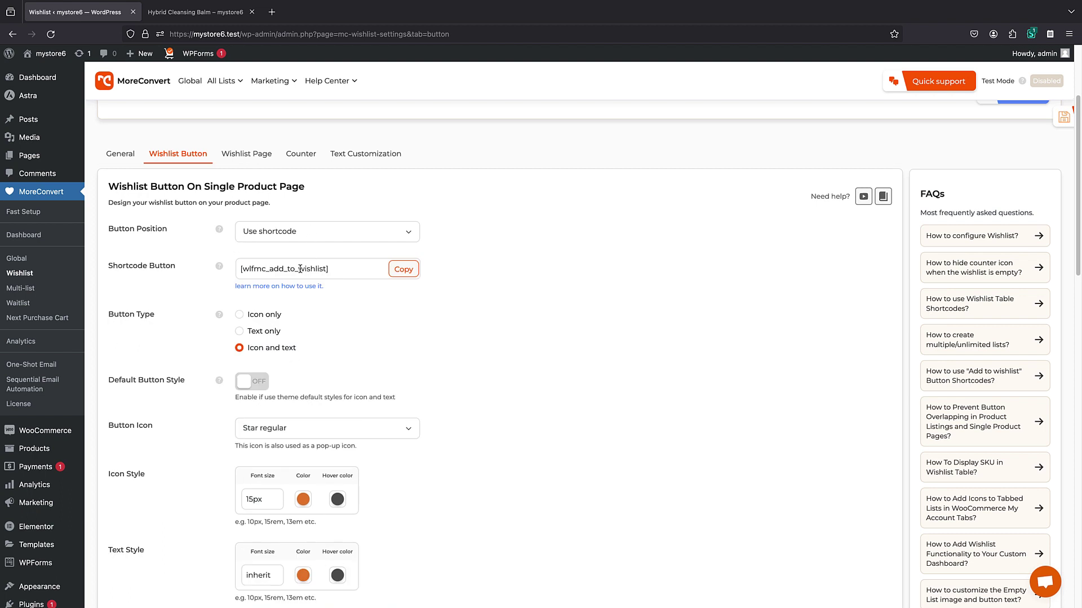
left_click(395, 270)
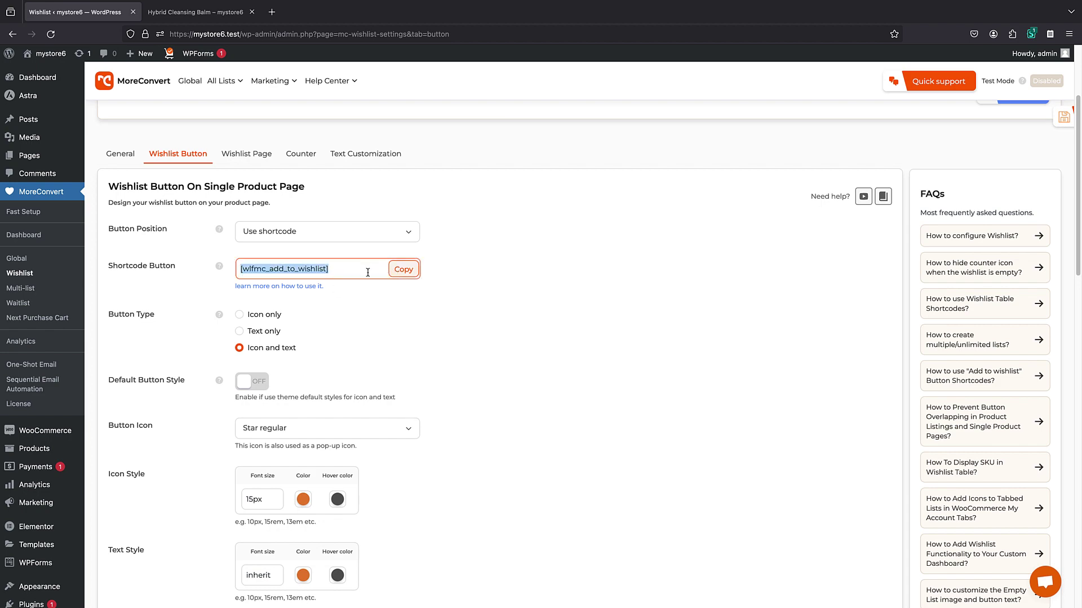
scroll(368, 273, "down", 20)
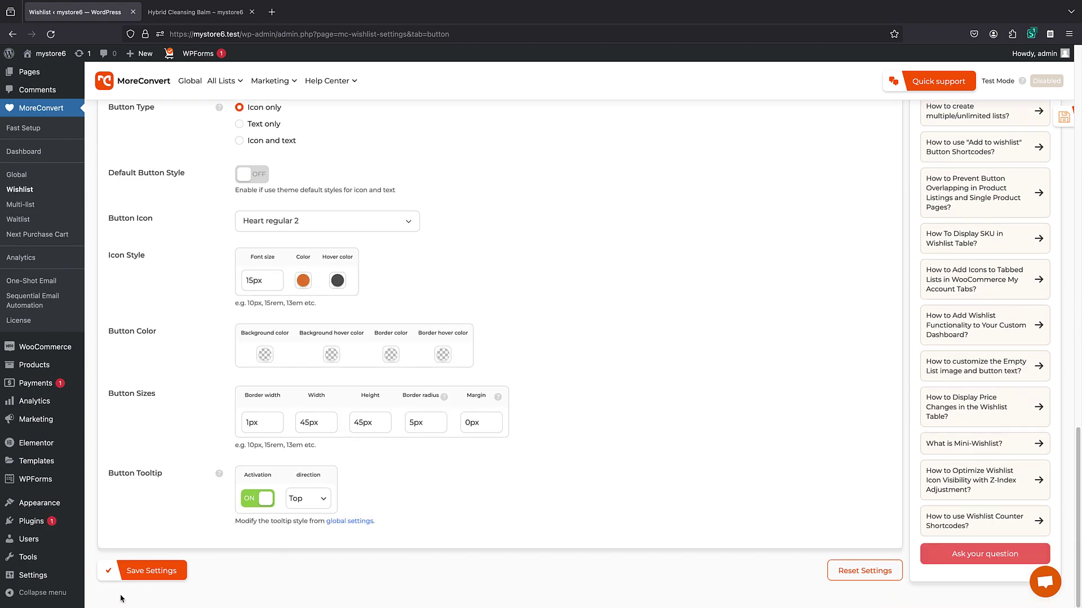
left_click(125, 570)
Reload the Hybrid Cleansing Balm page to check the wishlist button's placement and return to the WordPress admin
left_click(195, 12)
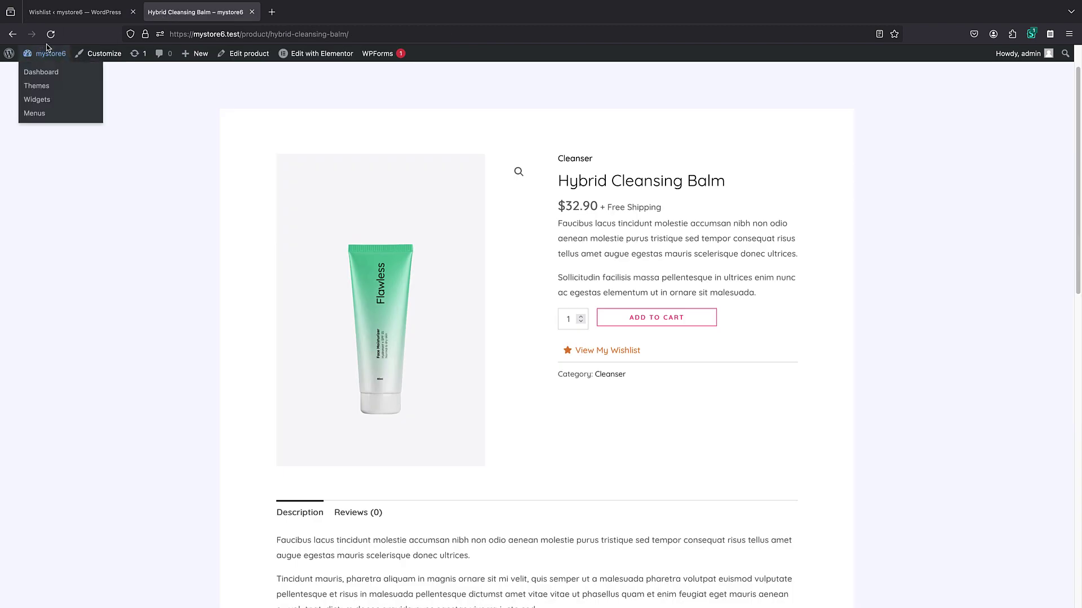
left_click(51, 34)
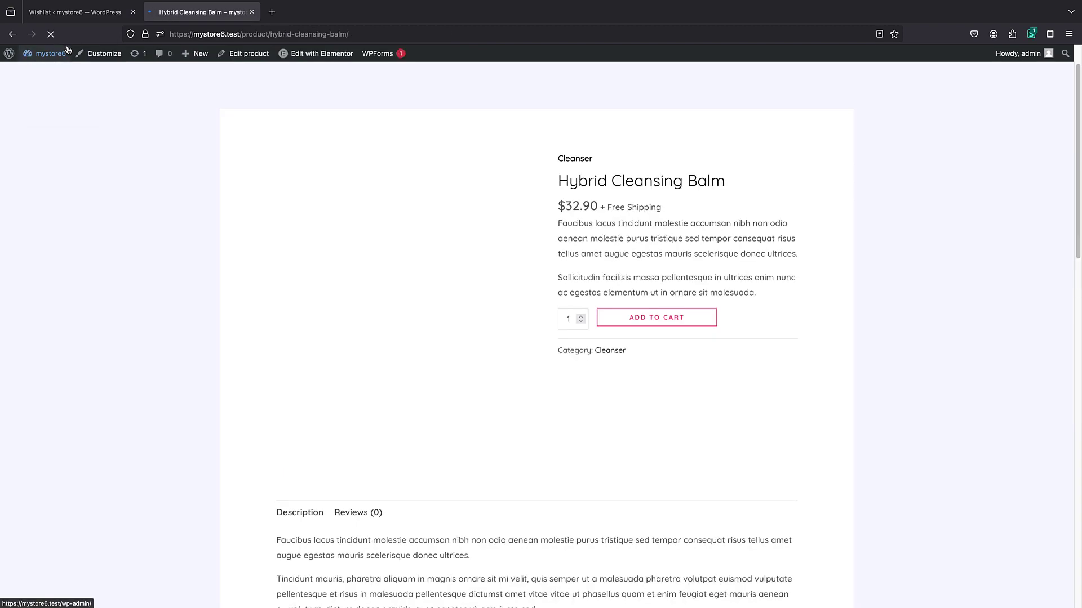
left_click(72, 13)
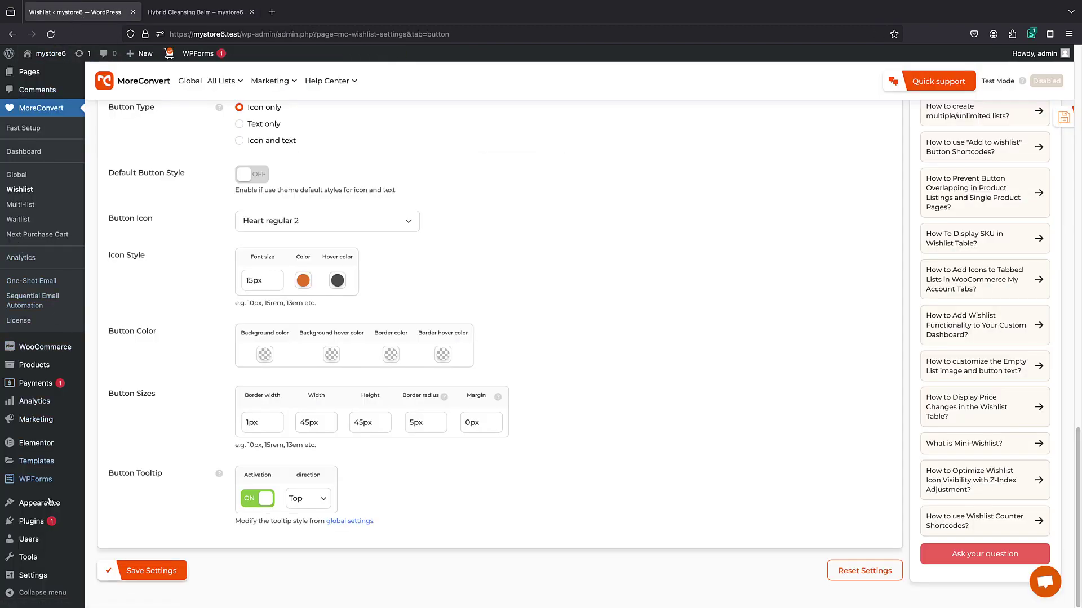
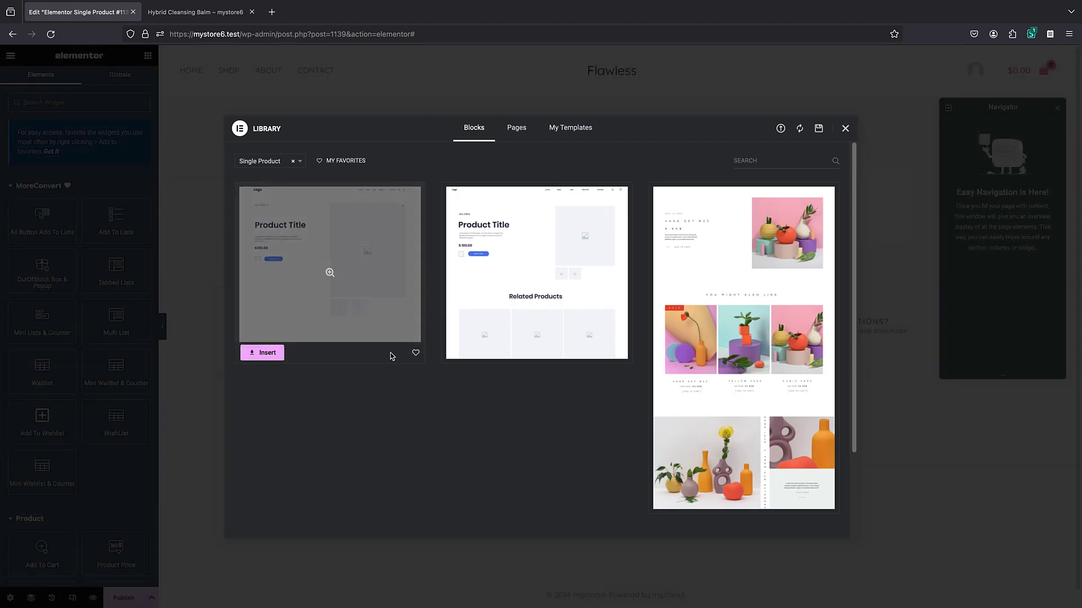
Preview the first Single Product block in the Elementor library, insert it into the template, and look over its layout
left_click(373, 274)
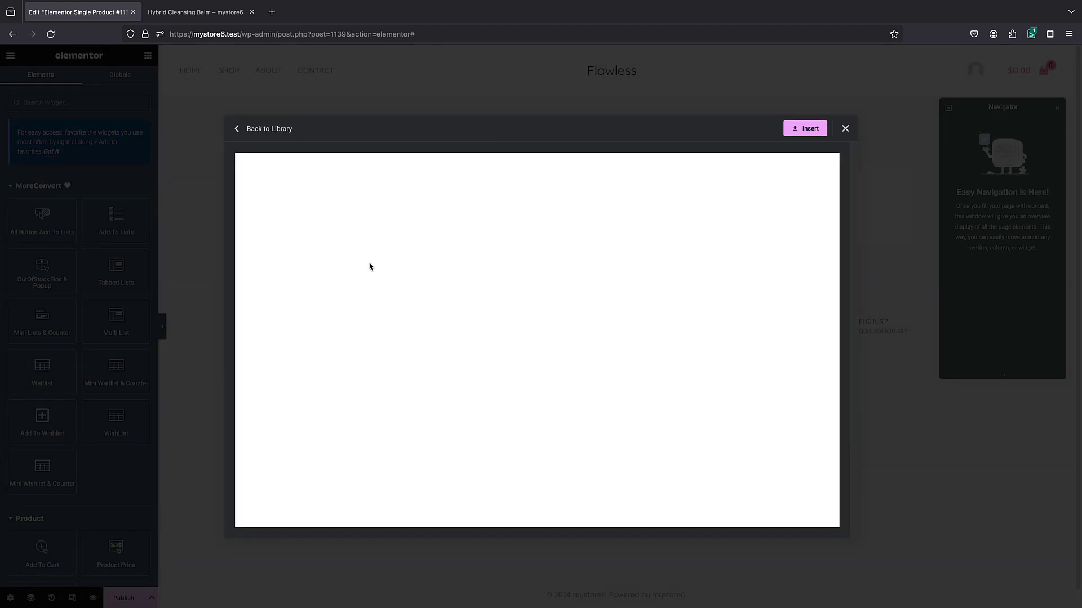
left_click(807, 123)
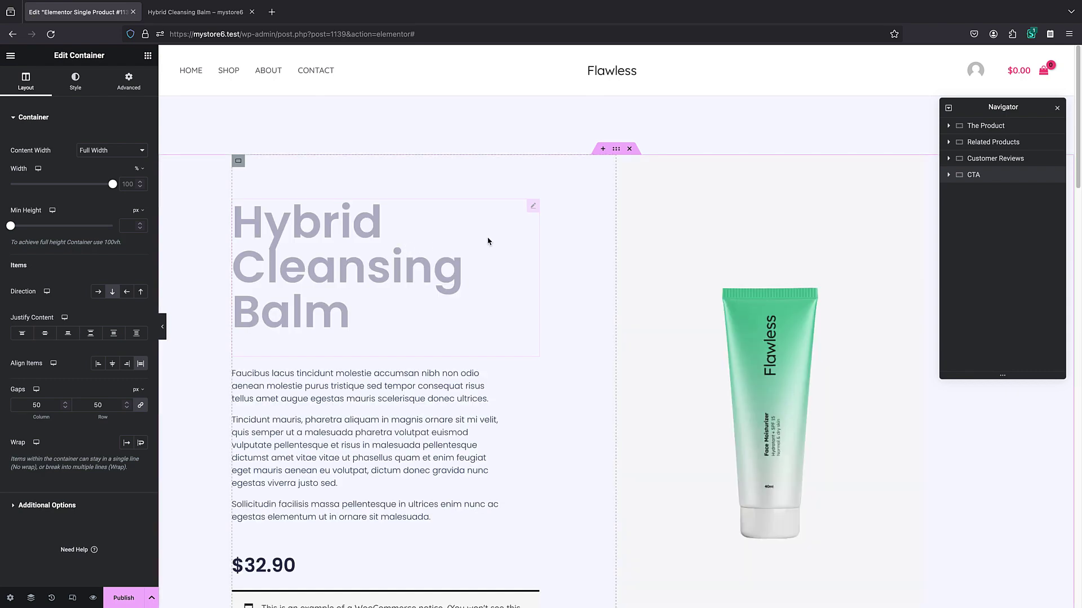
scroll(488, 241, "down", 7)
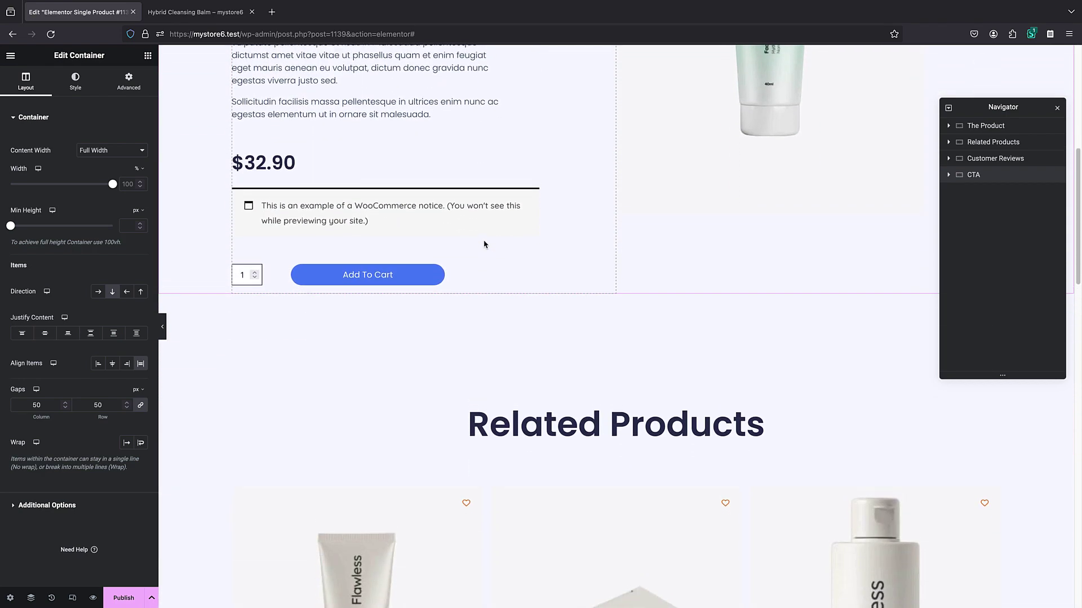
scroll(485, 242, "up", 6)
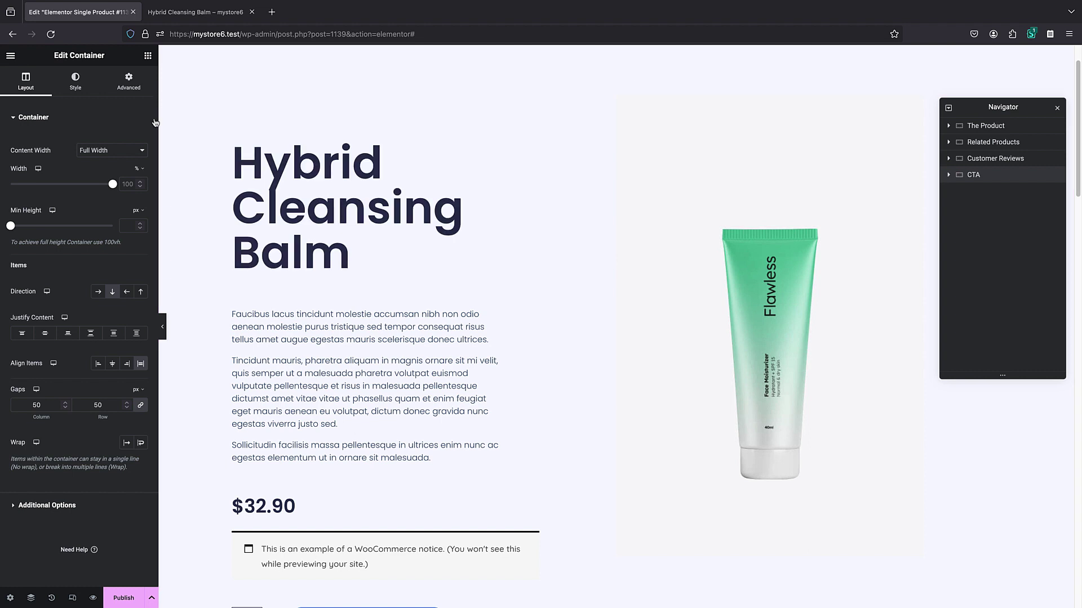
Add the MoreConvert Add To Wishlist widget to the template and place it directly below the product price
left_click(147, 56)
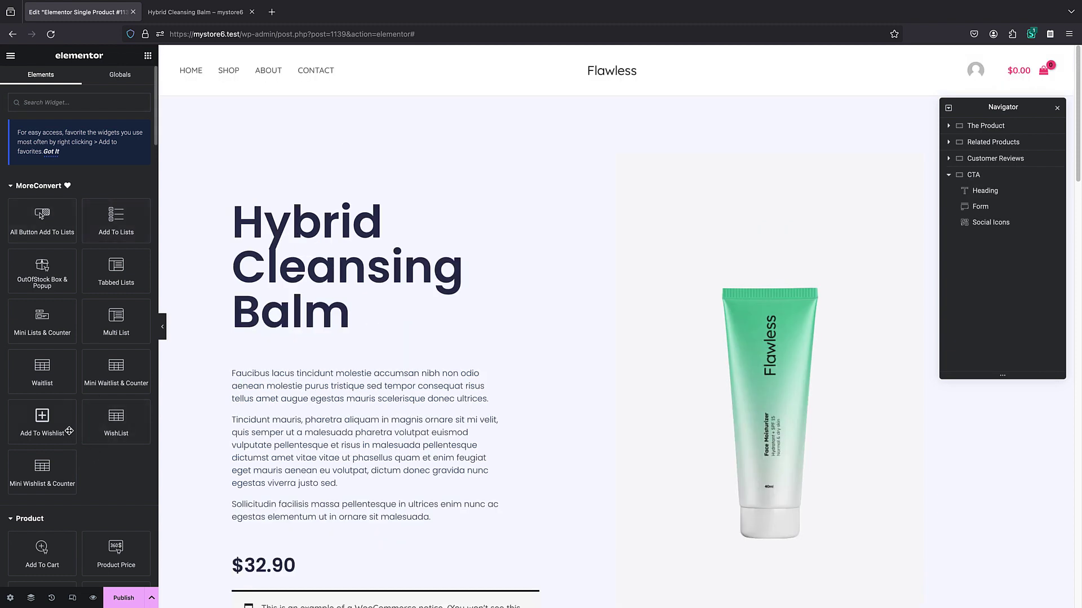
left_click(37, 417)
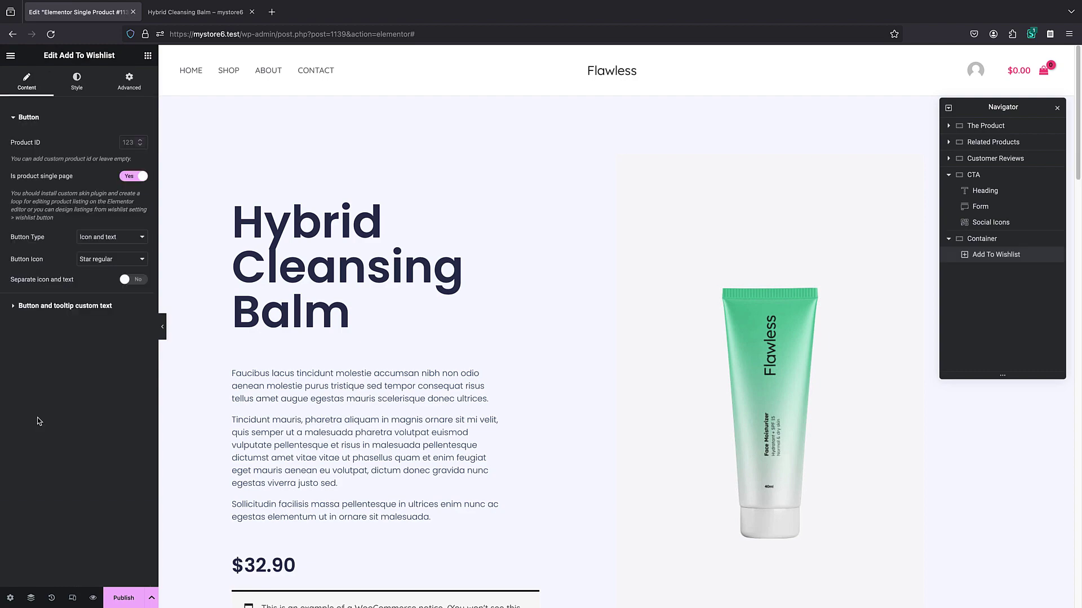
mouse_move(304, 342)
left_mouse_down()
mouse_move(333, 246)
mouse_move(333, 143)
mouse_move(323, 246)
mouse_move(334, 388)
mouse_move(326, 251)
mouse_move(323, 315)
mouse_move(301, 333)
left_mouse_up()
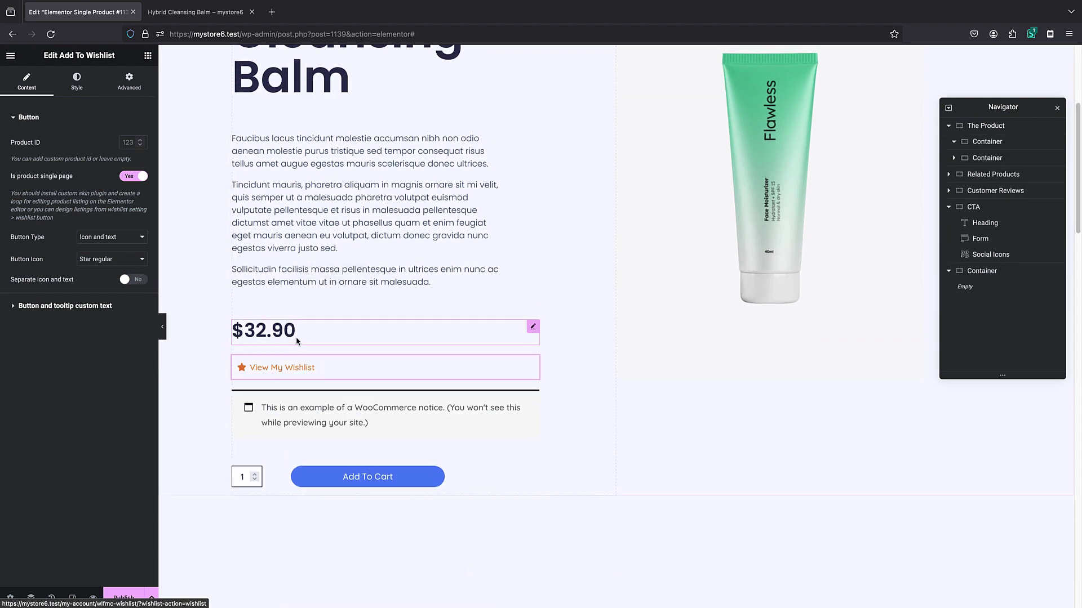
scroll(309, 350, "up", 3)
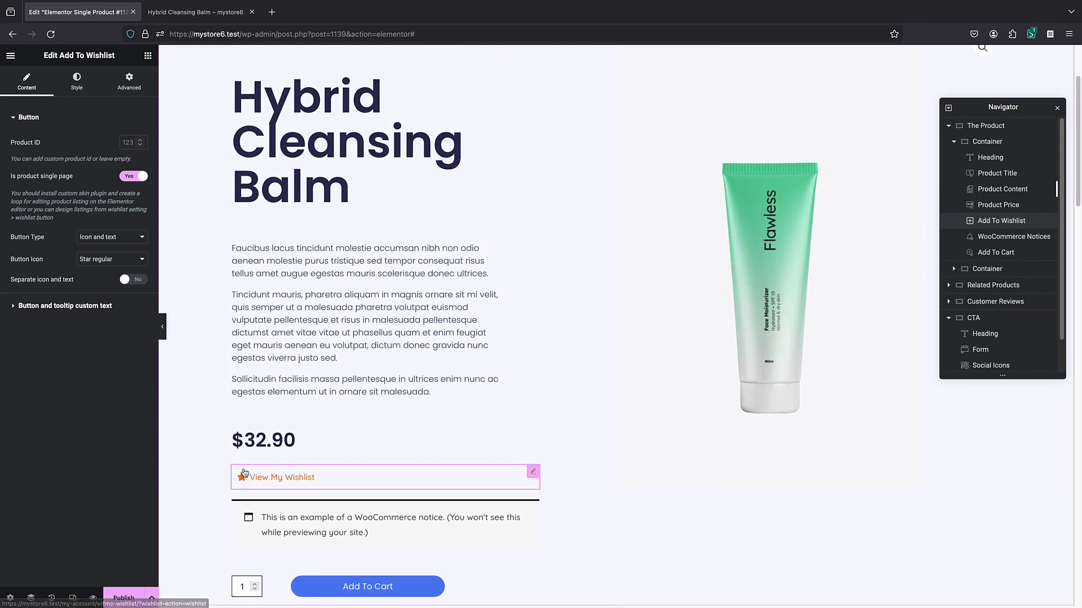
Move the Add To Wishlist widget into the image container, below the Product Images widget
left_click_drag(274, 480, 239, 285)
left_click_drag(524, 289, 730, 519)
scroll(664, 329, "up", 3)
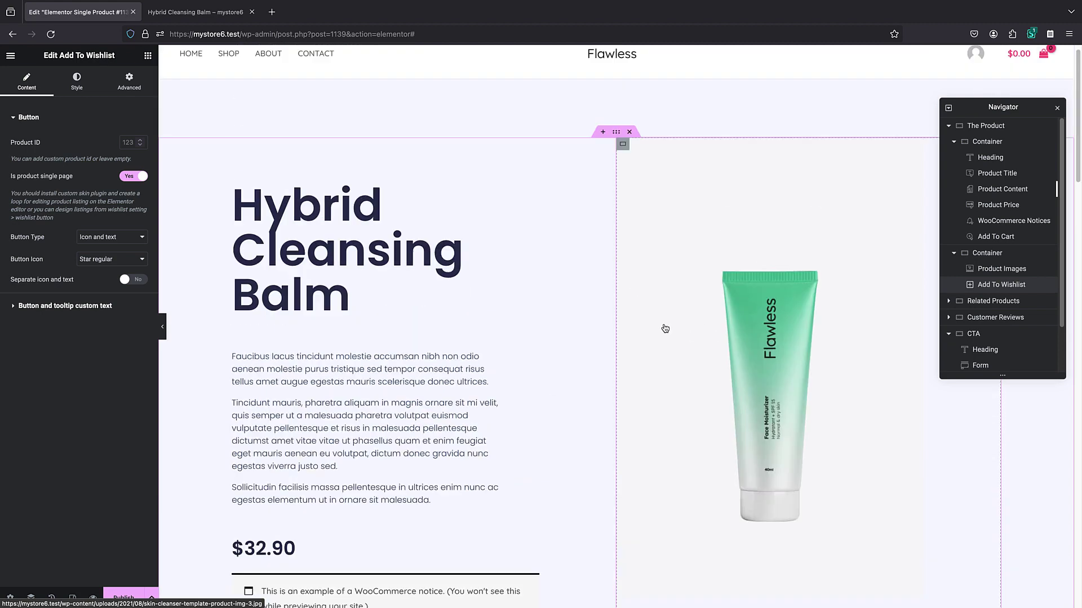
scroll(529, 367, "down", 4)
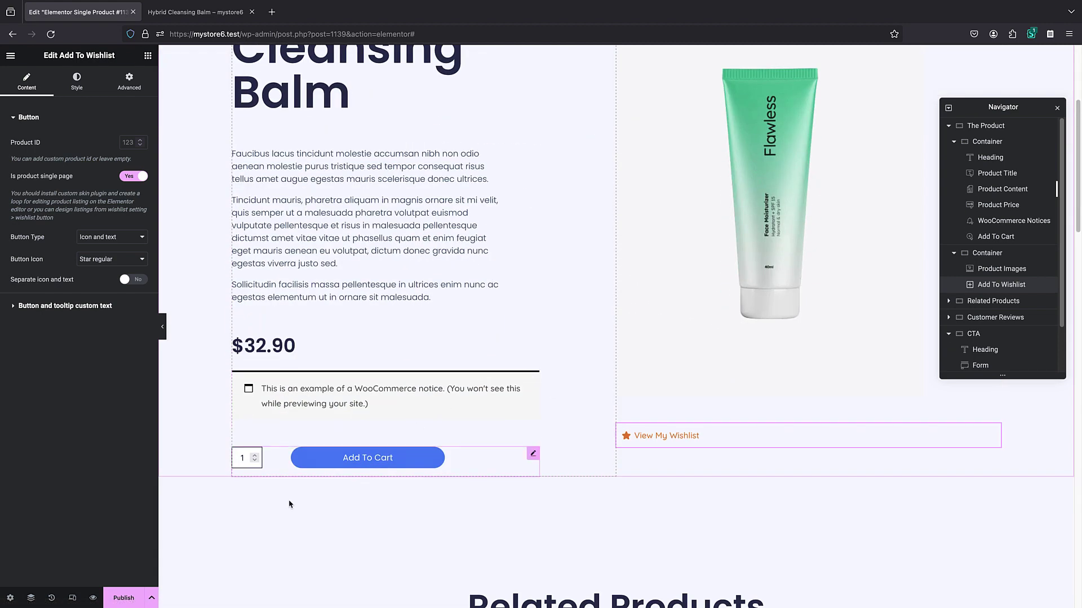
Publish the single product template with a display condition that includes Products
left_click(124, 599)
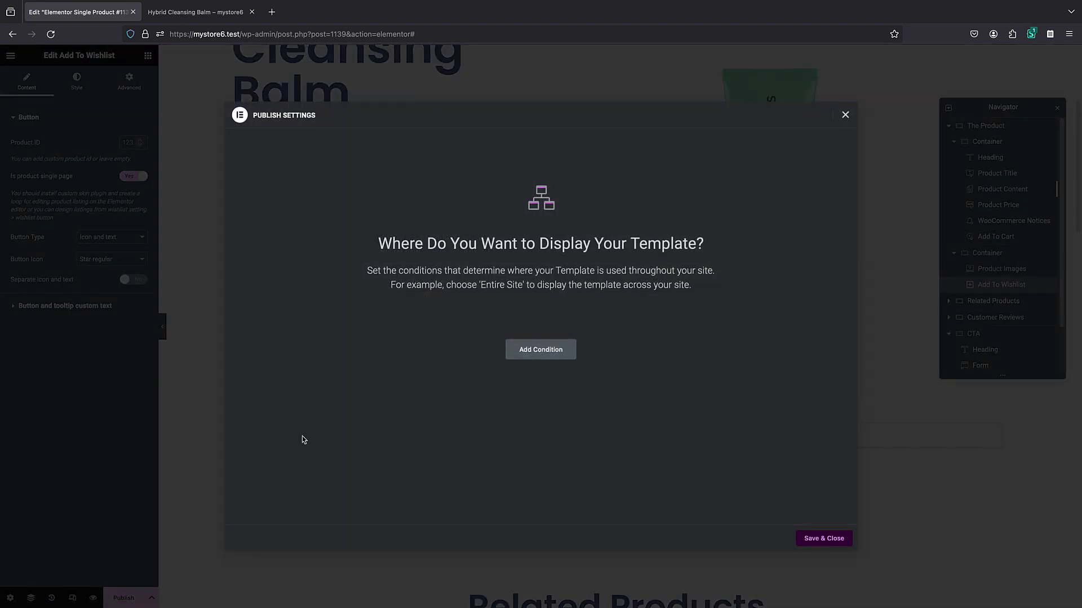
left_click(538, 349)
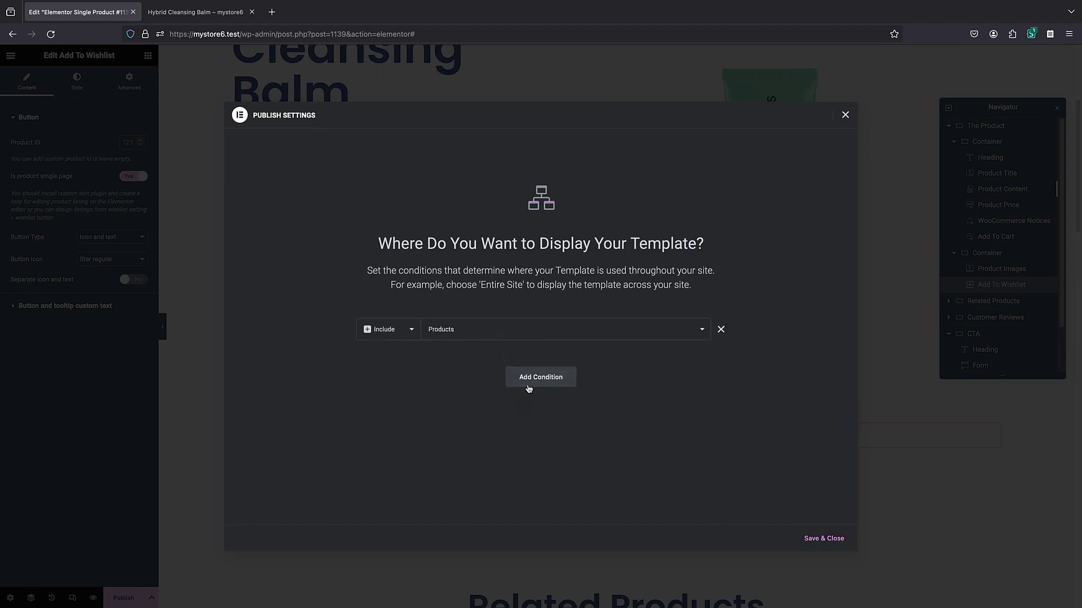
left_click(817, 538)
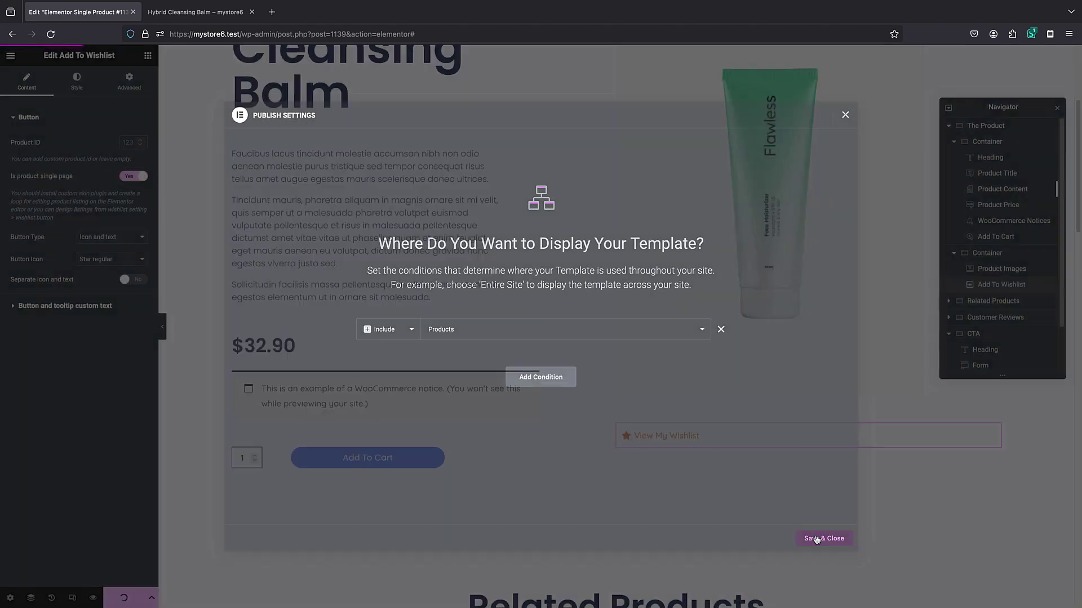
Reload the Hybrid Cleansing Balm page and examine the template's layout and the wishlist button's placement below the image
left_click(196, 12)
left_click(51, 34)
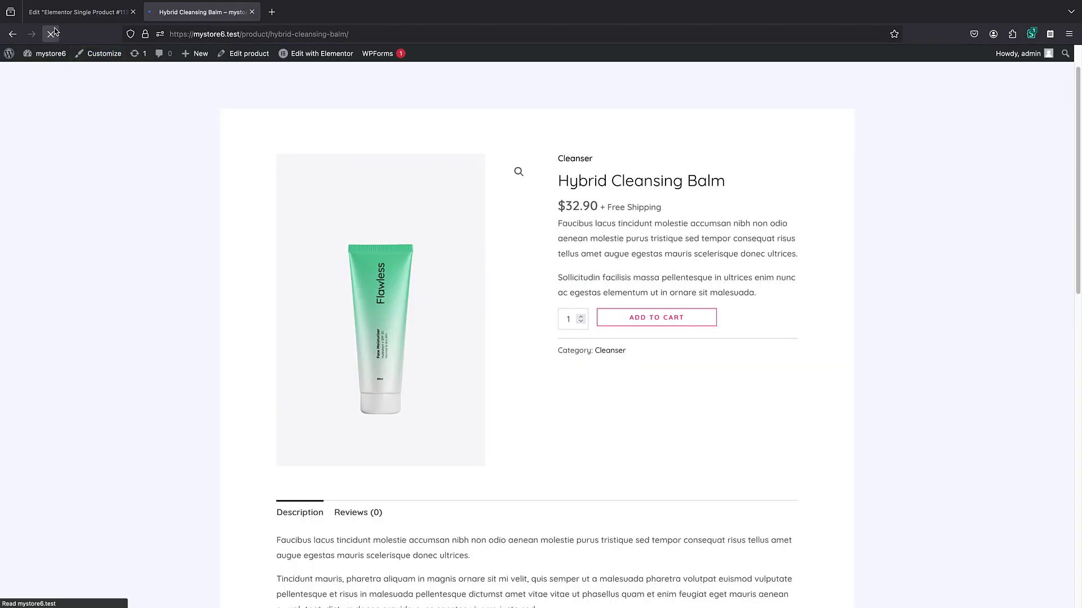
scroll(316, 271, "down", 5)
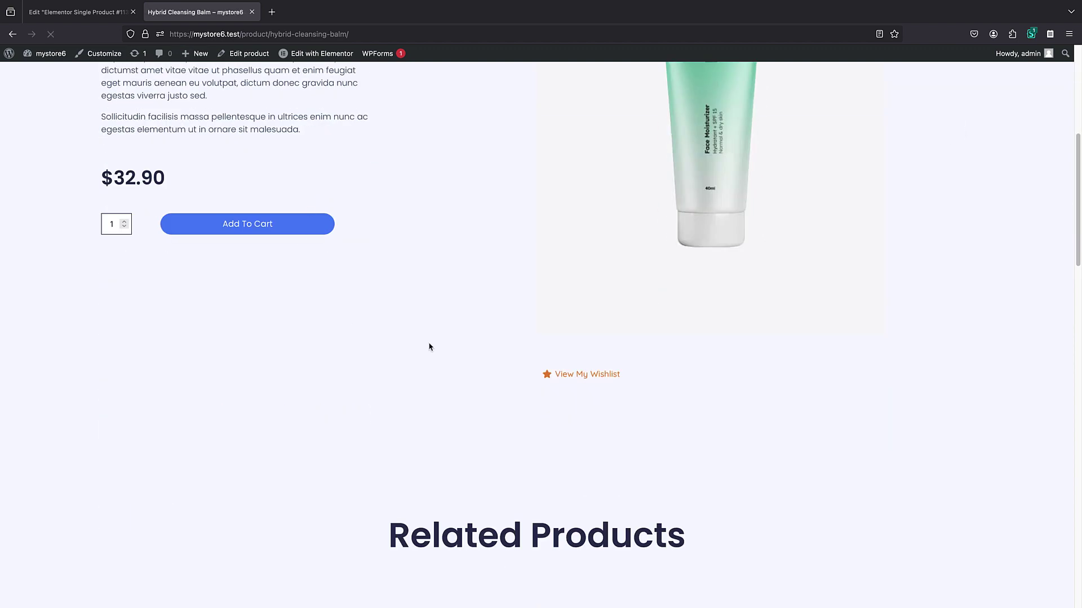
scroll(458, 254, "up", 5)
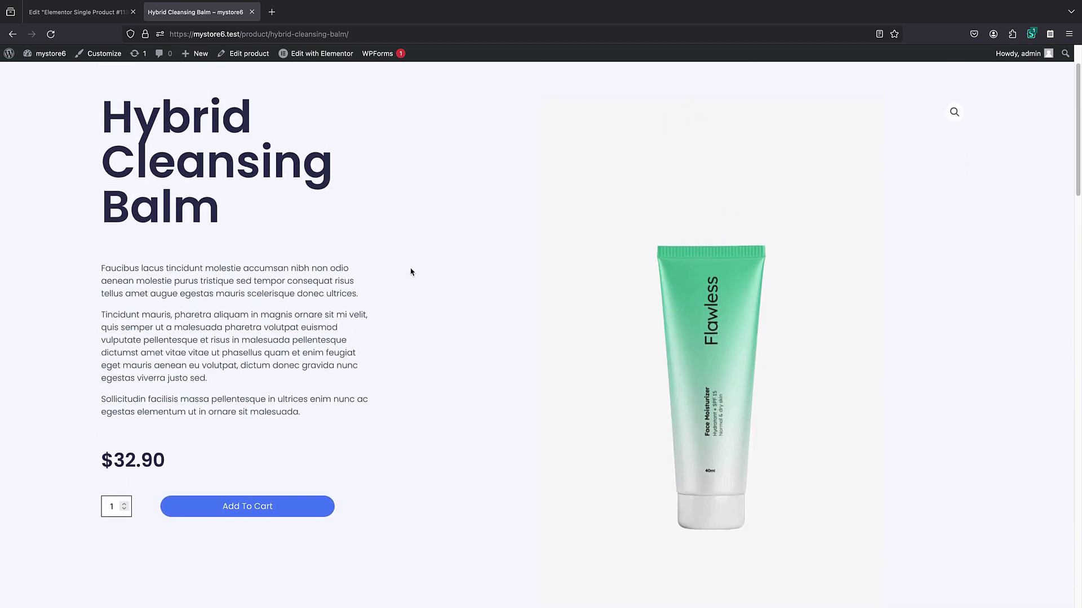
scroll(566, 407, "down", 4)
scroll(403, 375, "up", 5)
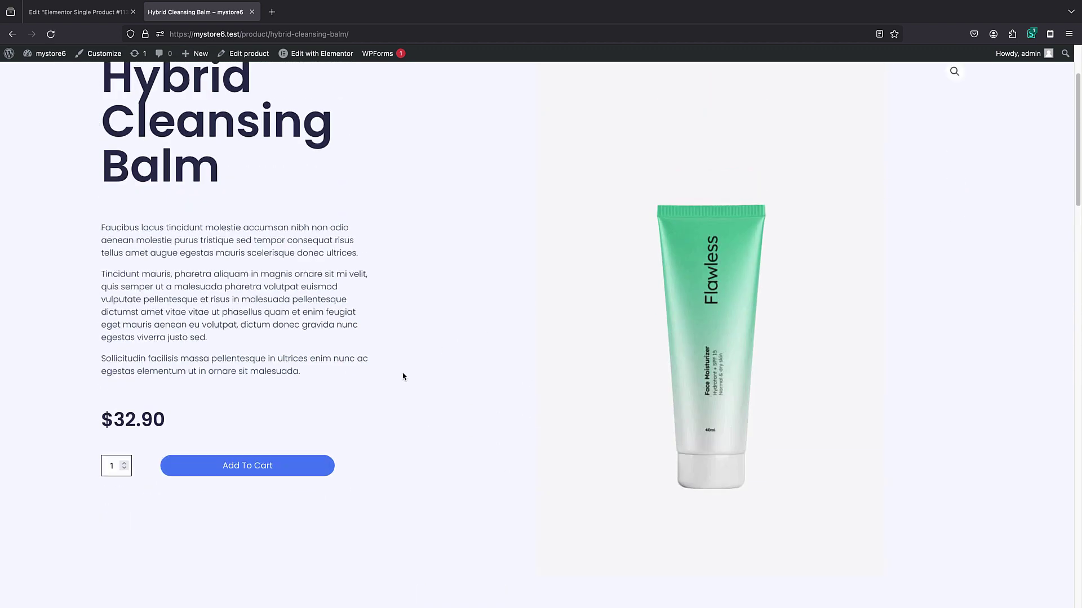
scroll(246, 349, "down", 3)
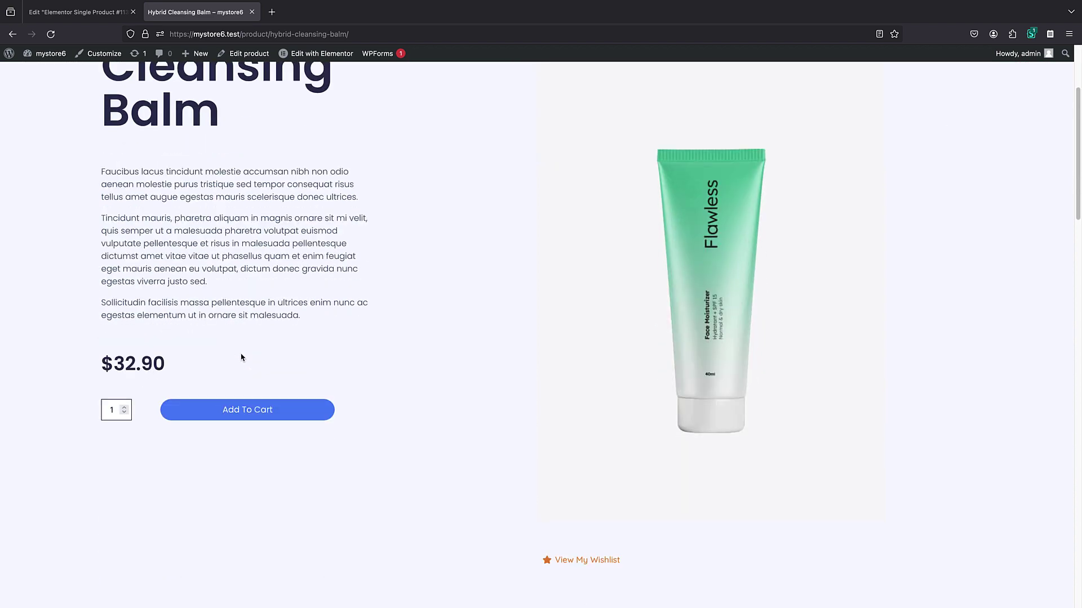
scroll(241, 359, "up", 2)
Move the Add To Wishlist widget directly below the Product Title, update the template, and reload the product page
left_click(76, 12)
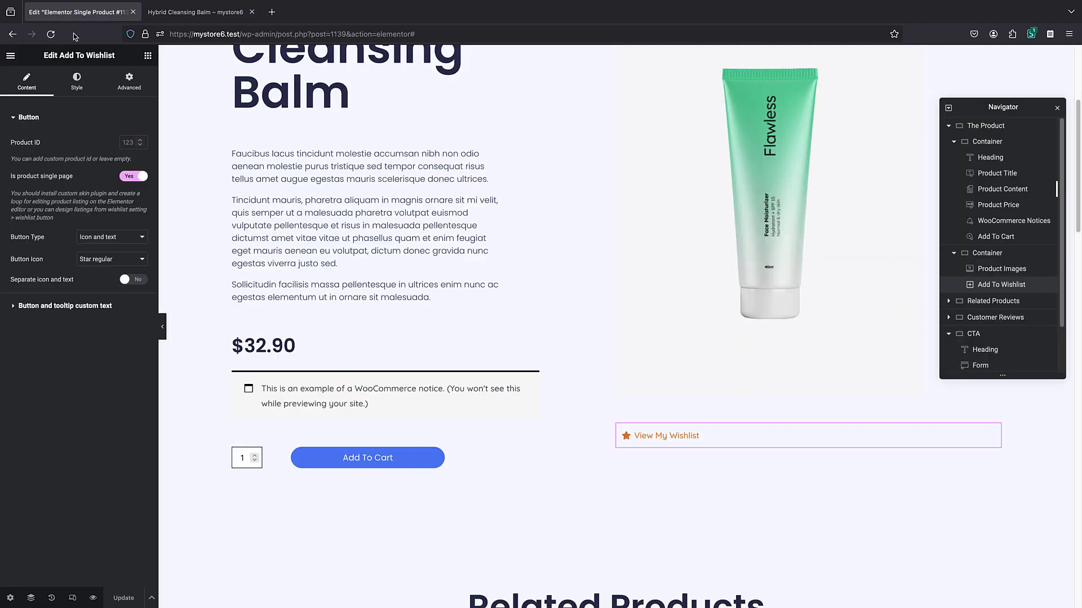
left_click_drag(622, 442, 337, 156)
left_click(124, 597)
left_click(195, 12)
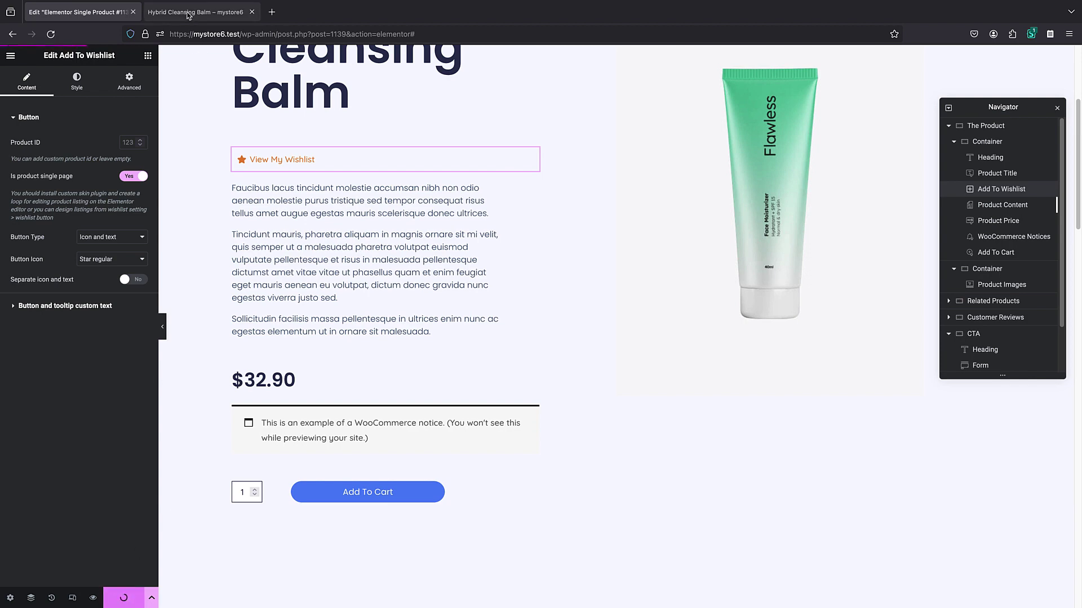
left_click(54, 38)
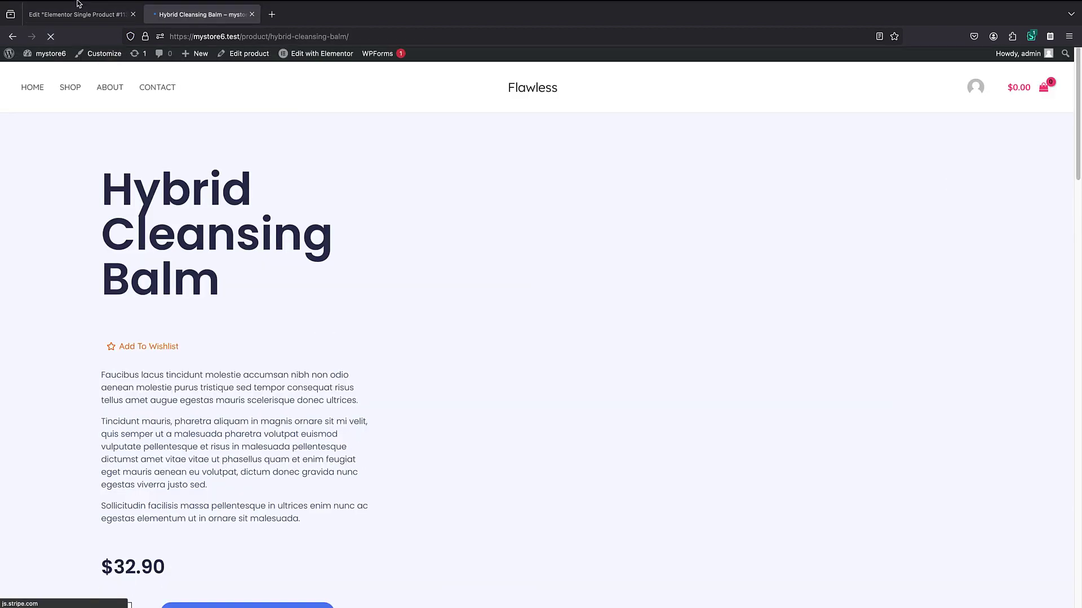
Return to the Elementor template and look through the Add To Wishlist widget's style, button, and custom text settings
left_click(67, 46)
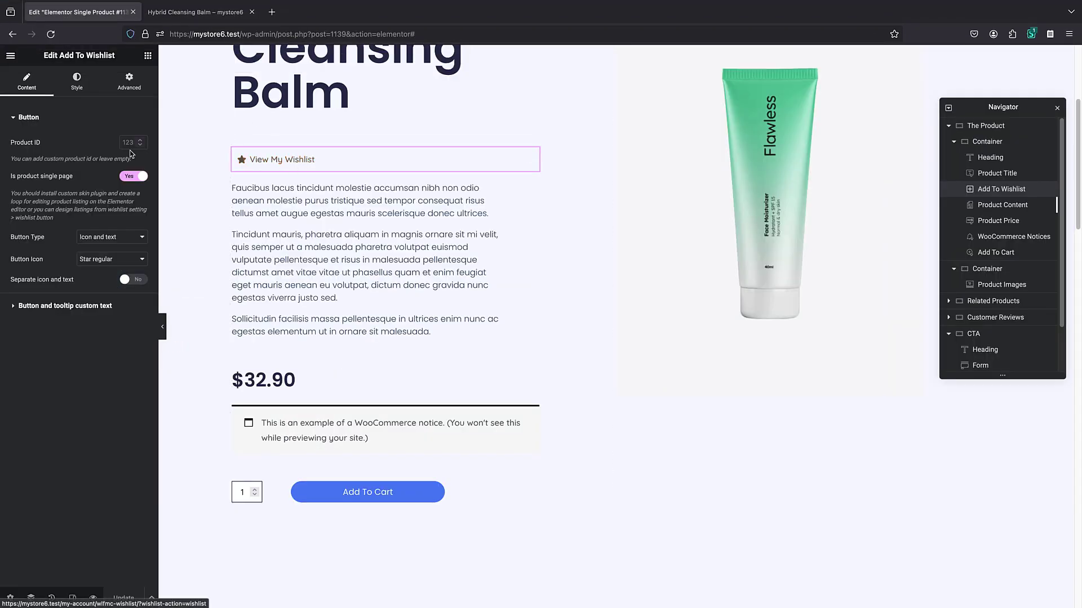
left_click(65, 83)
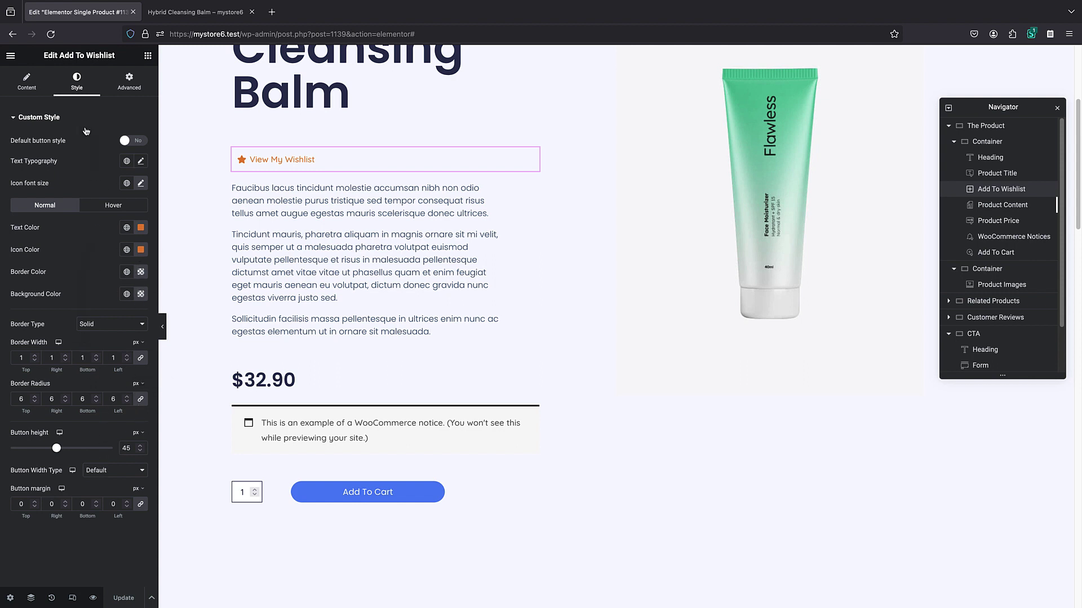
left_click(27, 89)
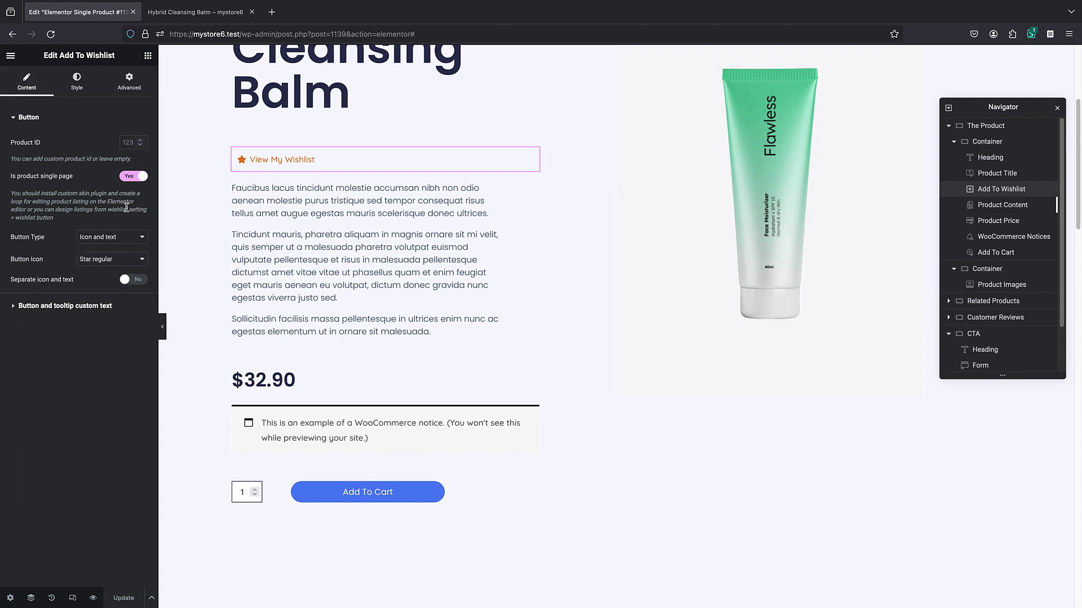
left_click(129, 242)
left_click(107, 235)
left_click(68, 306)
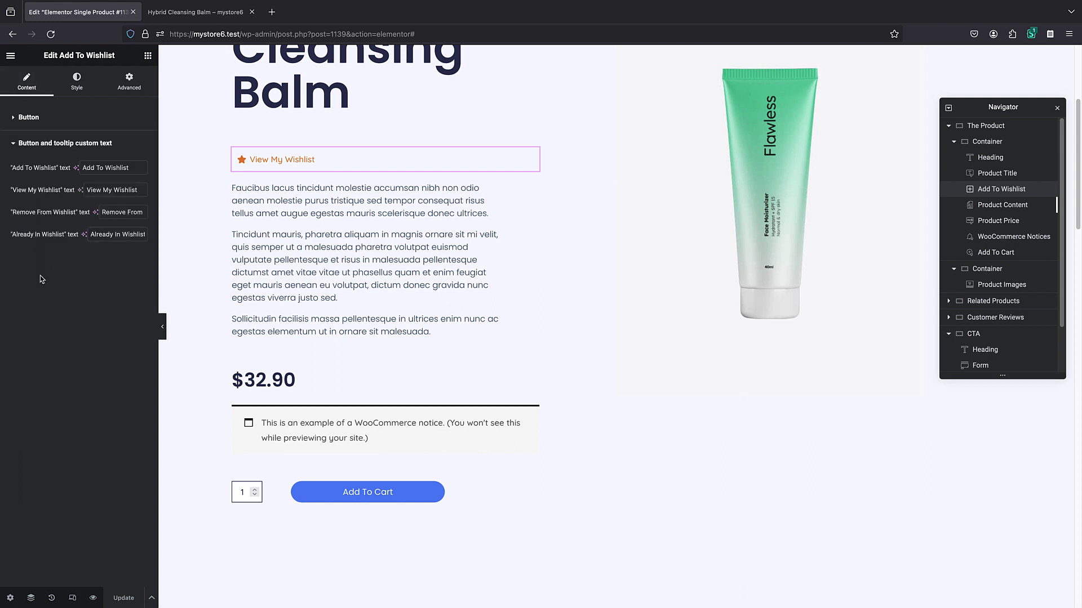
left_click(12, 144)
left_click(24, 117)
left_click(65, 77)
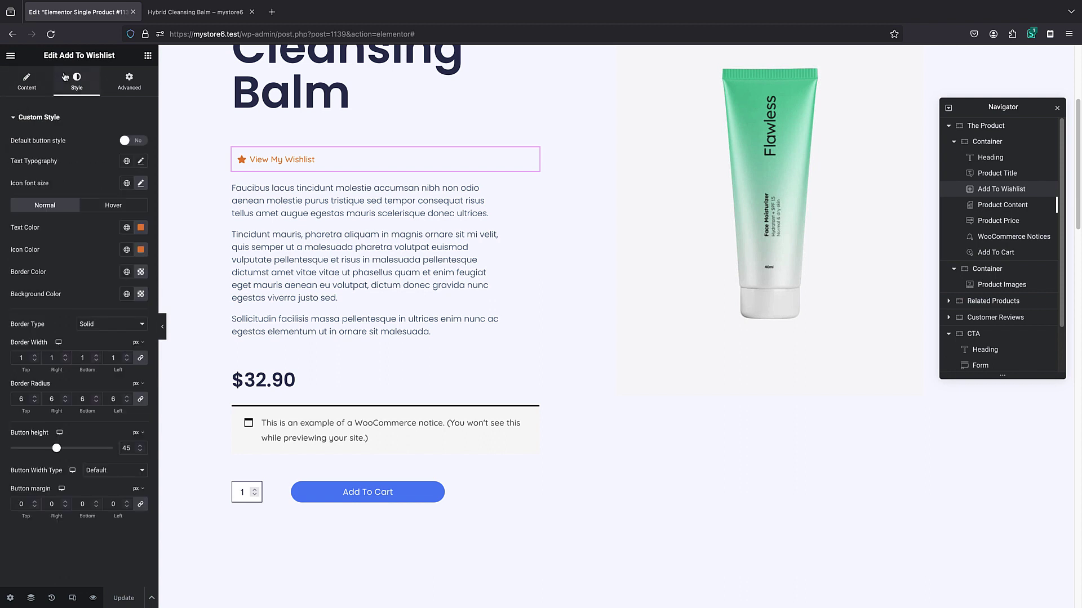
Add a Shortcode widget directly below the Add To Wishlist widget and paste in the shortcode [wlfmc_add_to_wishlist]
left_click(148, 55)
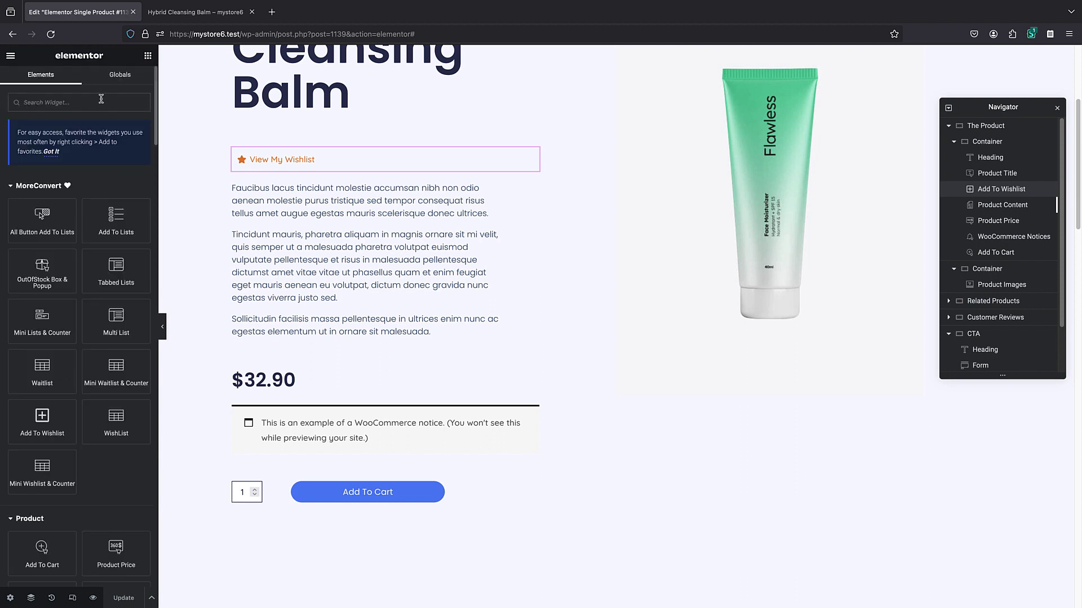
left_click(42, 100)
type("w")
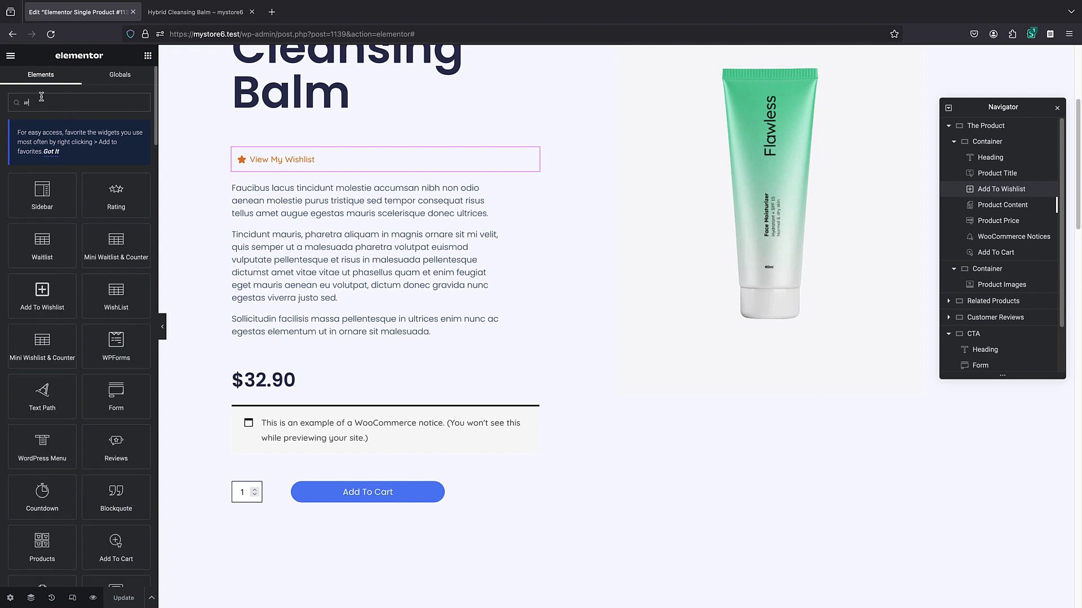
key("BackSpace")
type("short")
left_click_drag(51, 209, 276, 186)
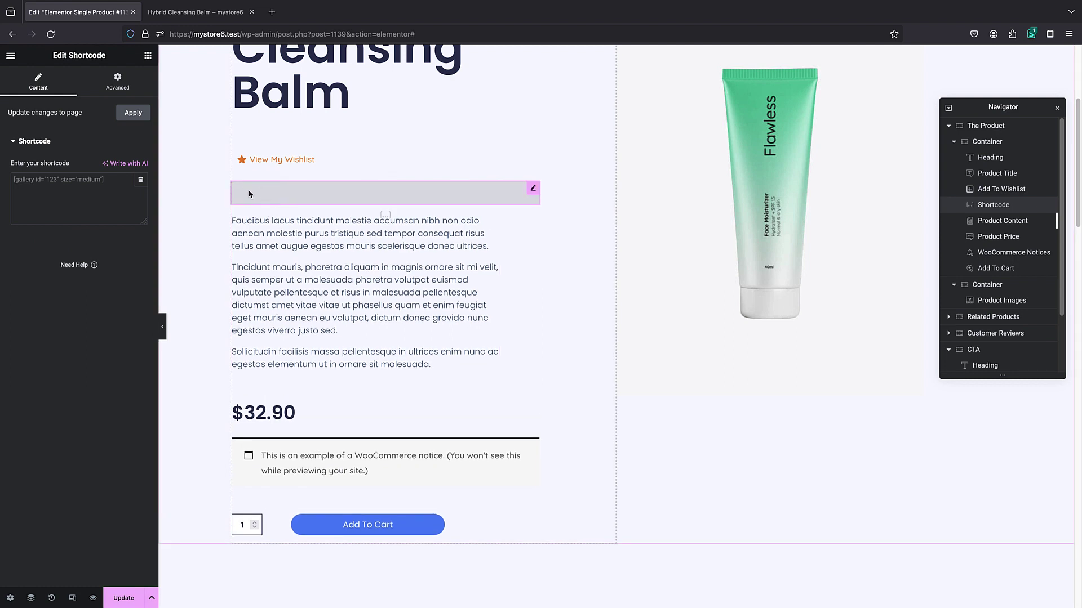
right_click(73, 186)
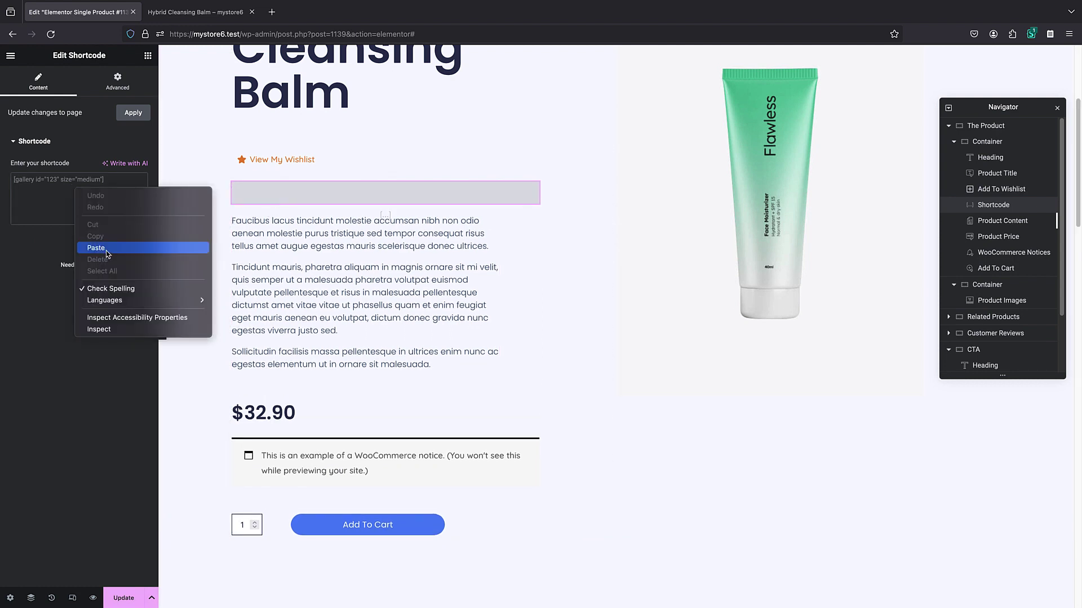
left_click(88, 248)
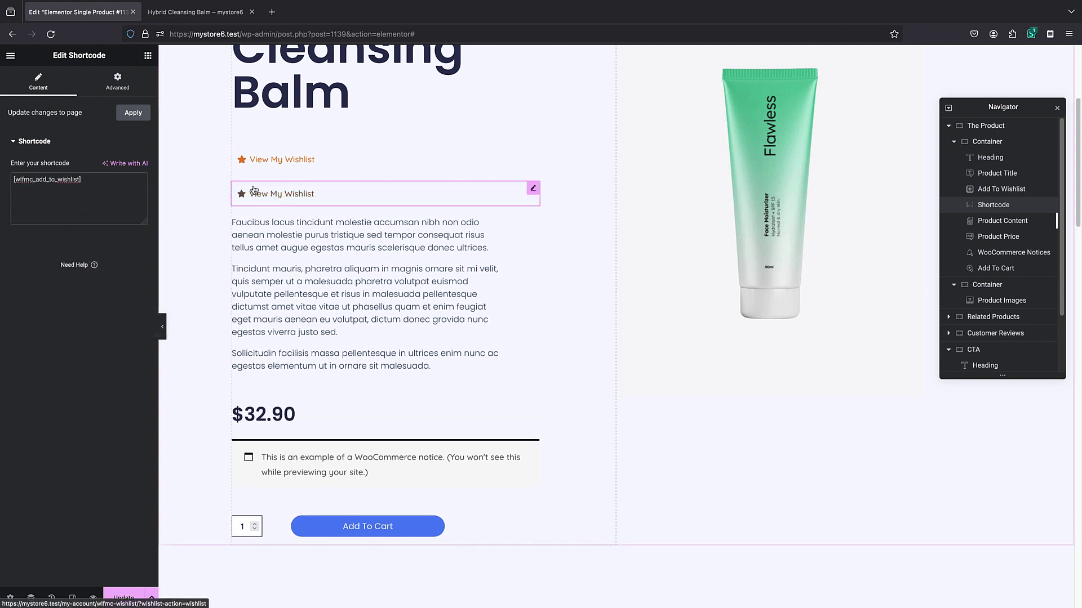
Look over the Shortcode widget's advanced settings, clear its shortcode text, and update the template
left_click(97, 92)
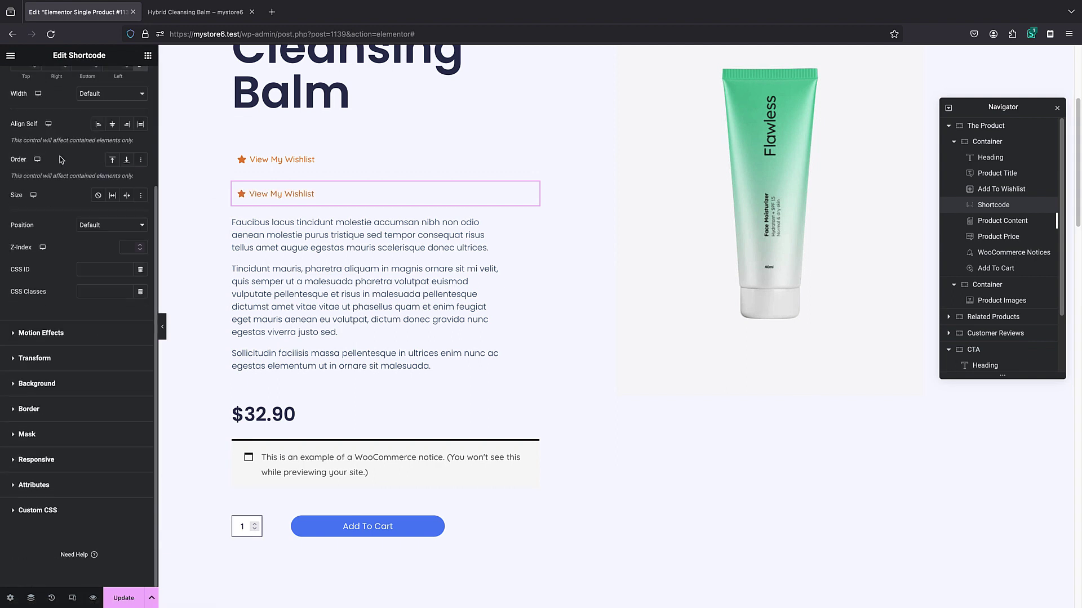
left_click(43, 86)
triple_click(79, 192)
key("BackSpace")
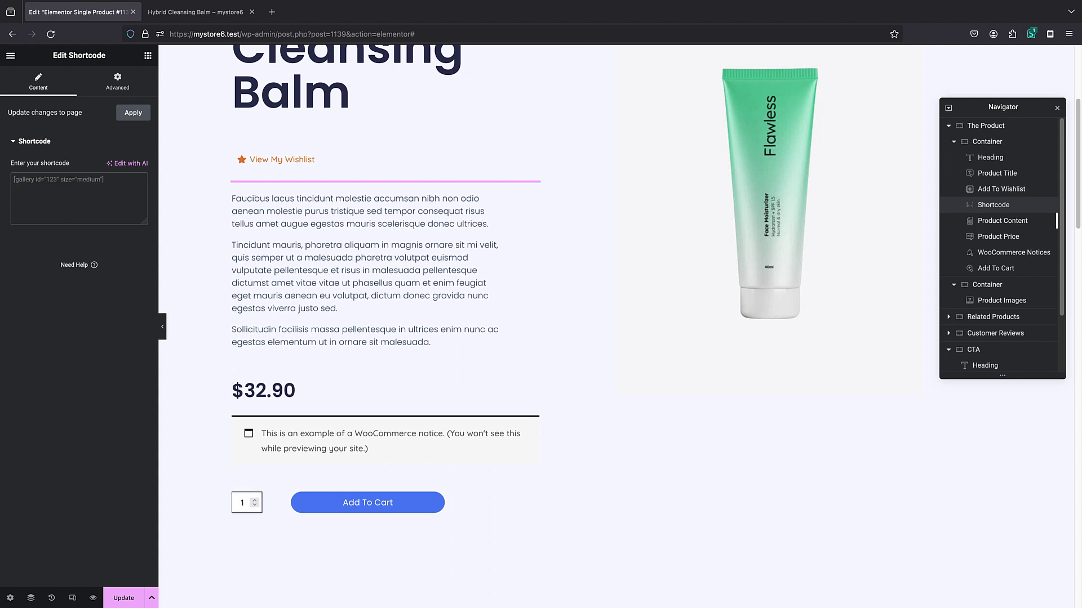
left_click(124, 598)
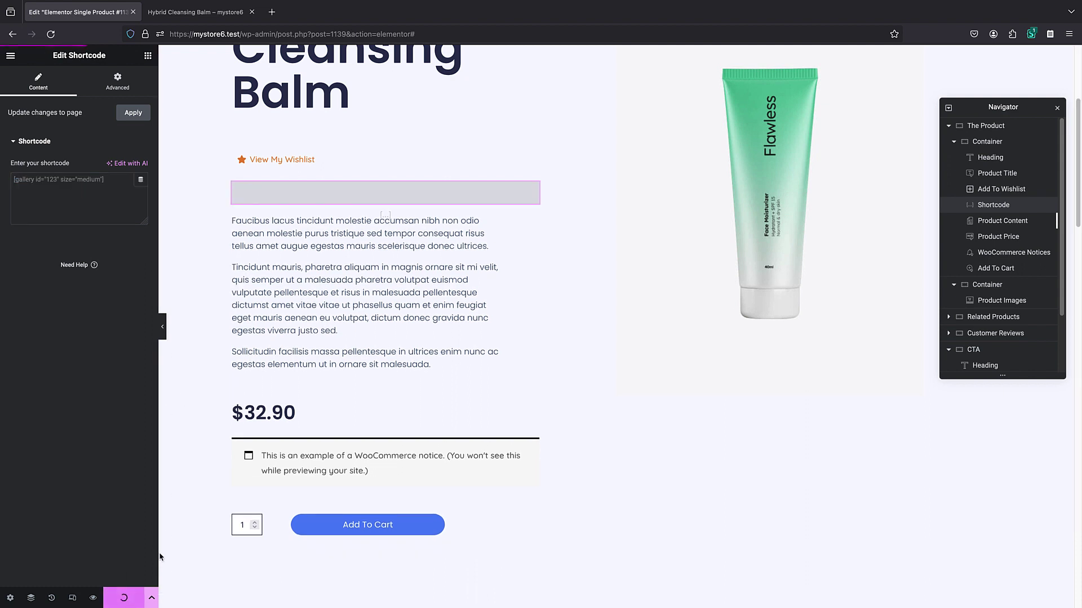
Open the mystore6.test home page and look over its header and the New Arrivals products
left_click(244, 35)
left_click_drag(244, 41, 363, 35)
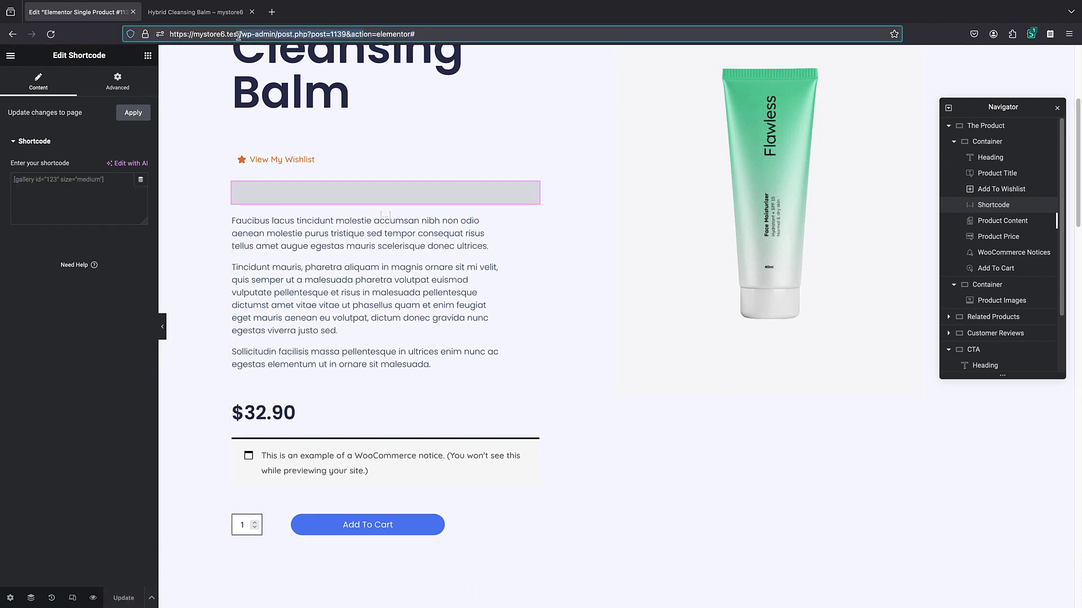
key("BackSpace")
key("shift+End")
key("Delete")
key("Return")
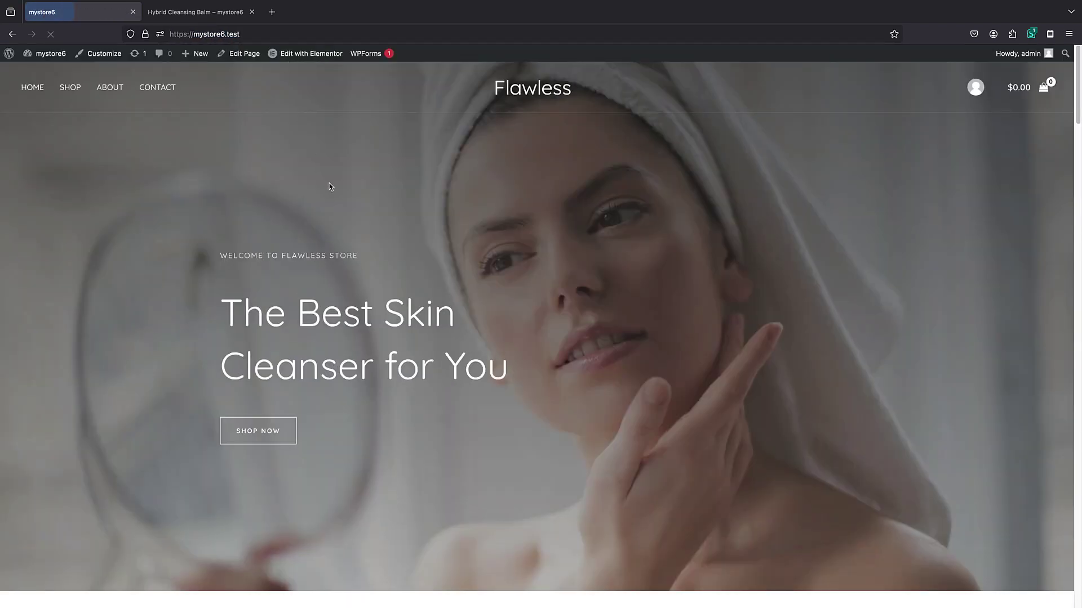
scroll(324, 186, "down", 5)
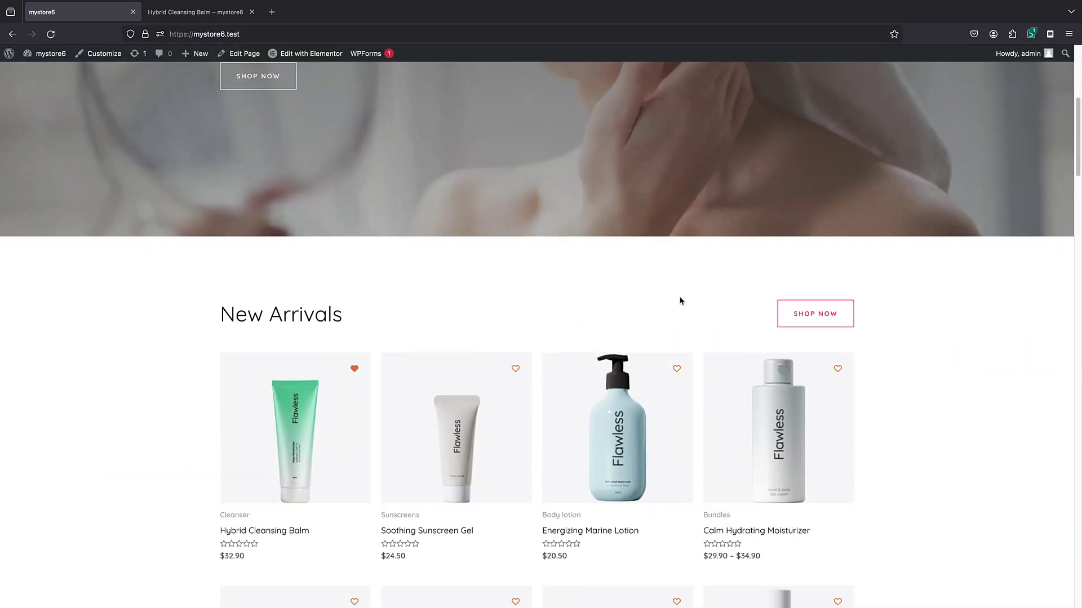
scroll(382, 301, "up", 5)
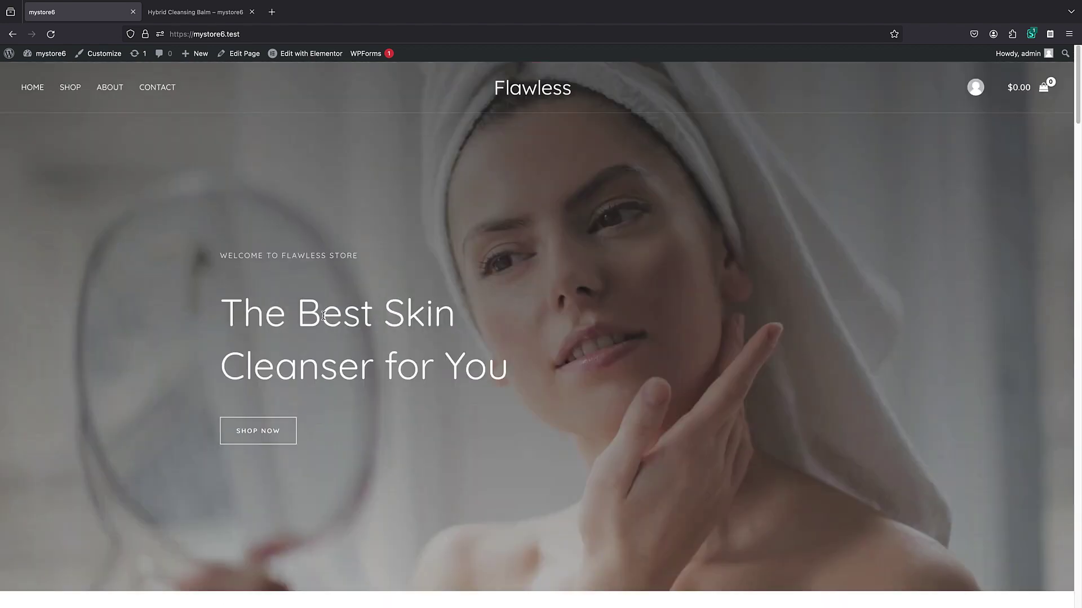
Add a Wishlist Counter to the main header row in the Customizer, directly before Account, and open its settings
left_click(113, 55)
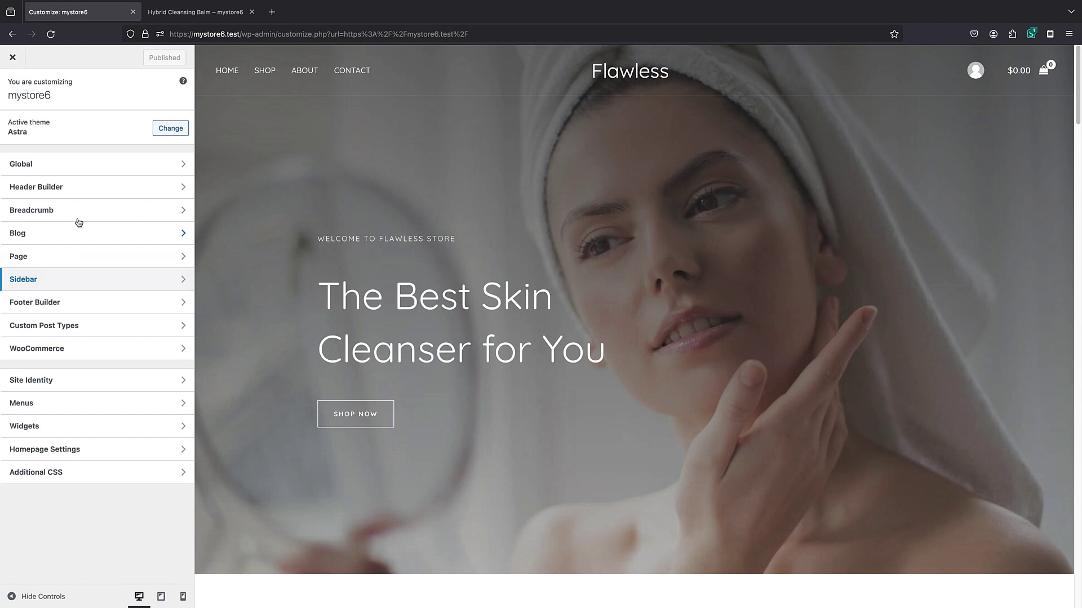
left_click(71, 192)
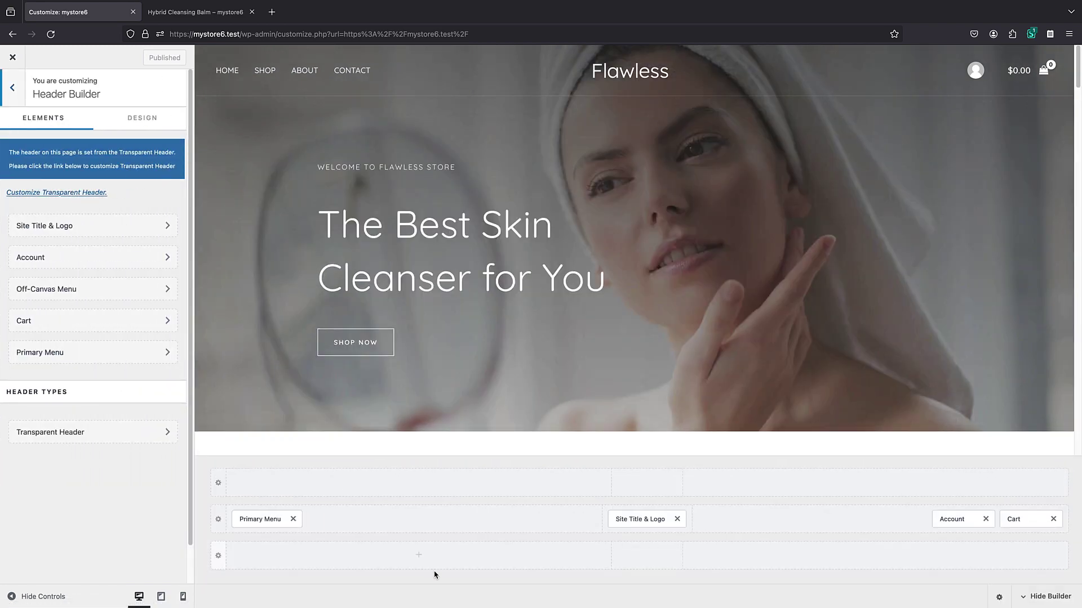
left_click(787, 519)
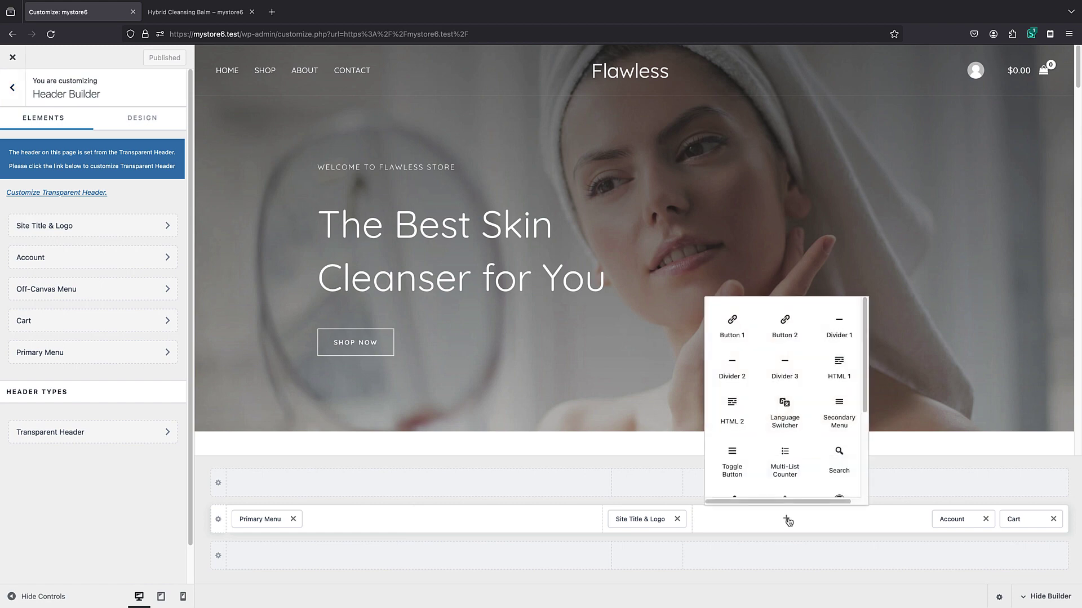
scroll(769, 435, "down", 3)
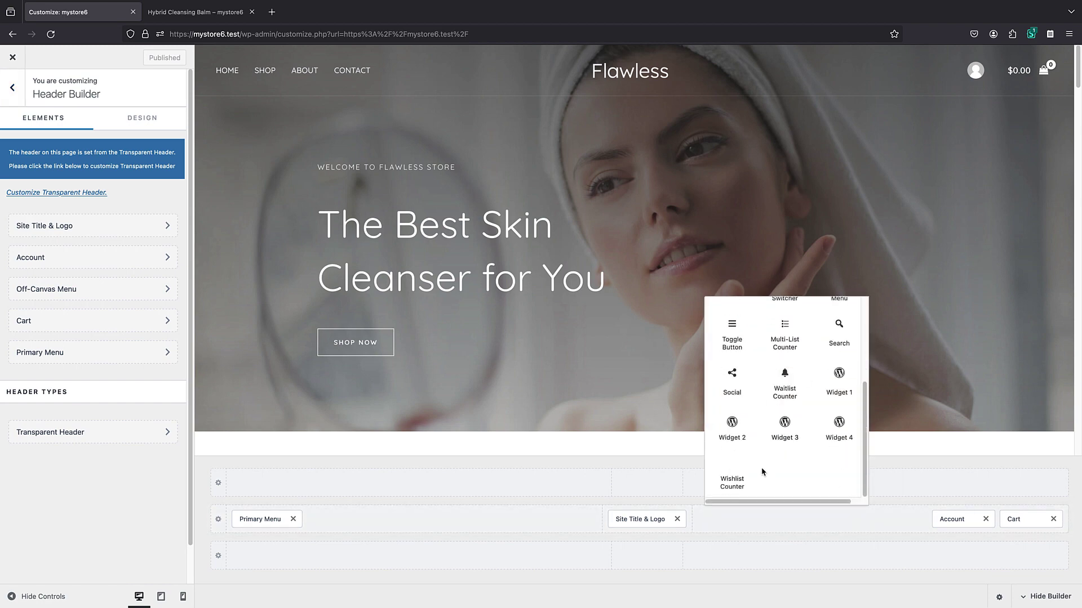
left_click(726, 473)
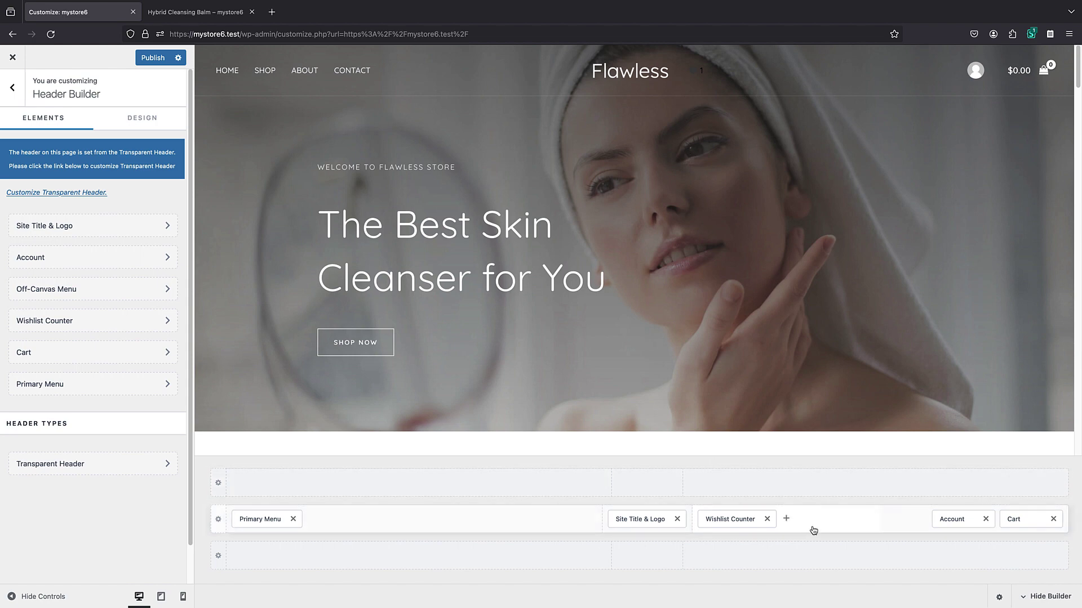
left_click_drag(732, 515, 900, 528)
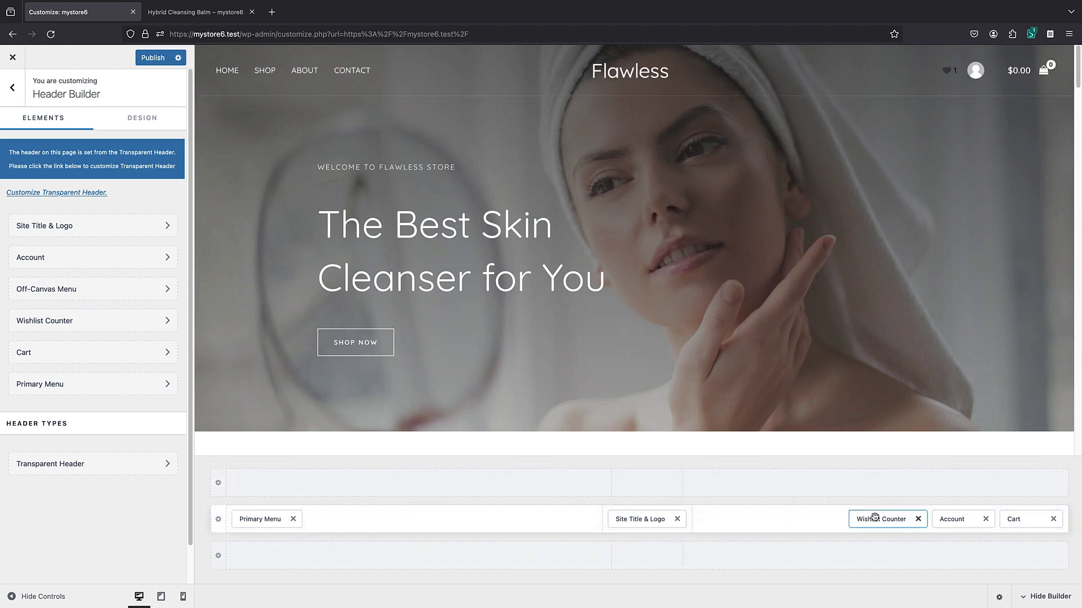
left_click(876, 520)
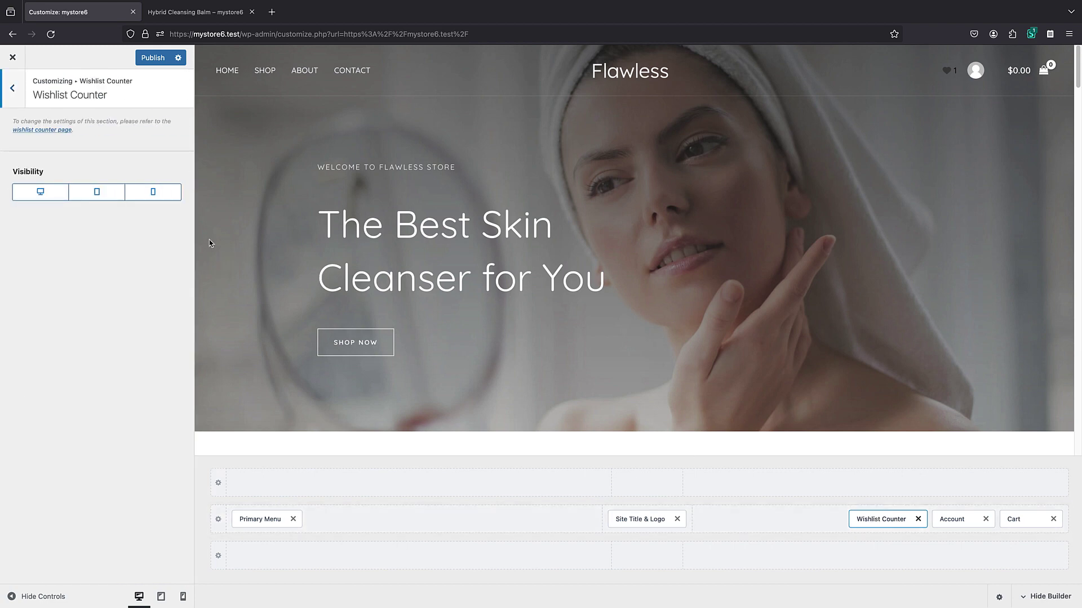
Publish the header change with the Wishlist Counter and leave the Customizer
left_click(156, 61)
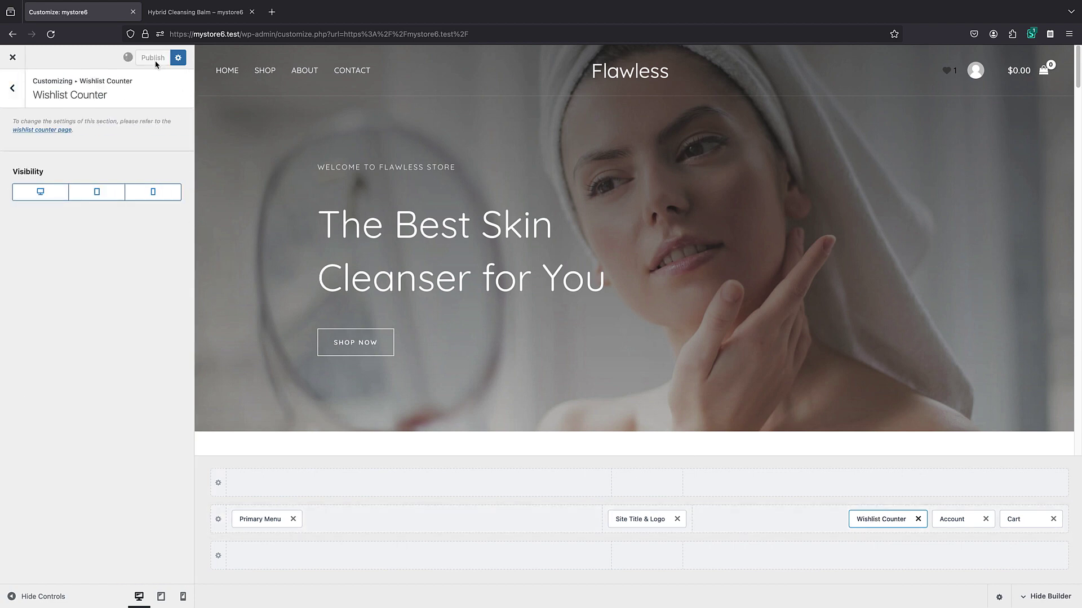
left_click(11, 59)
Open the Soothing Sunscreen Gel product from New Arrivals on the home page and add it to the wishlist
scroll(342, 194, "down", 10)
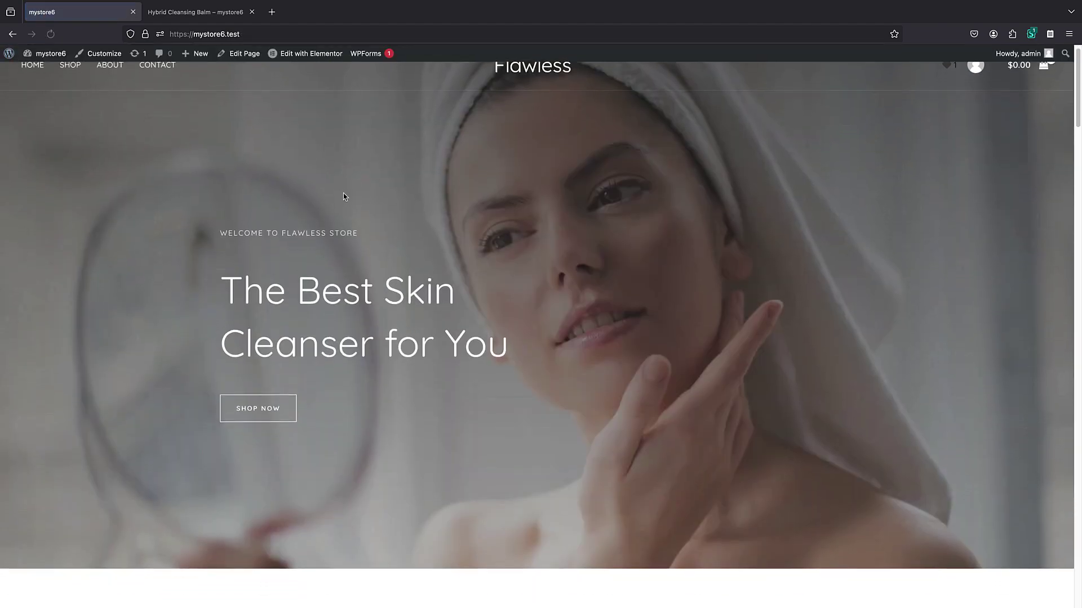
scroll(454, 220, "down", 3)
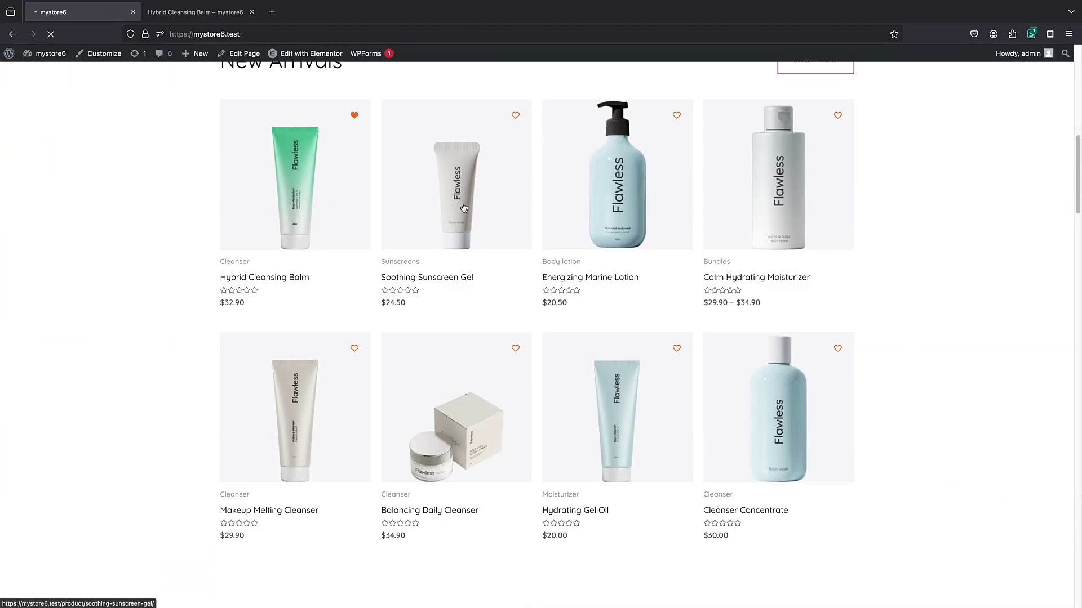
left_click(464, 208)
scroll(227, 272, "down", 5)
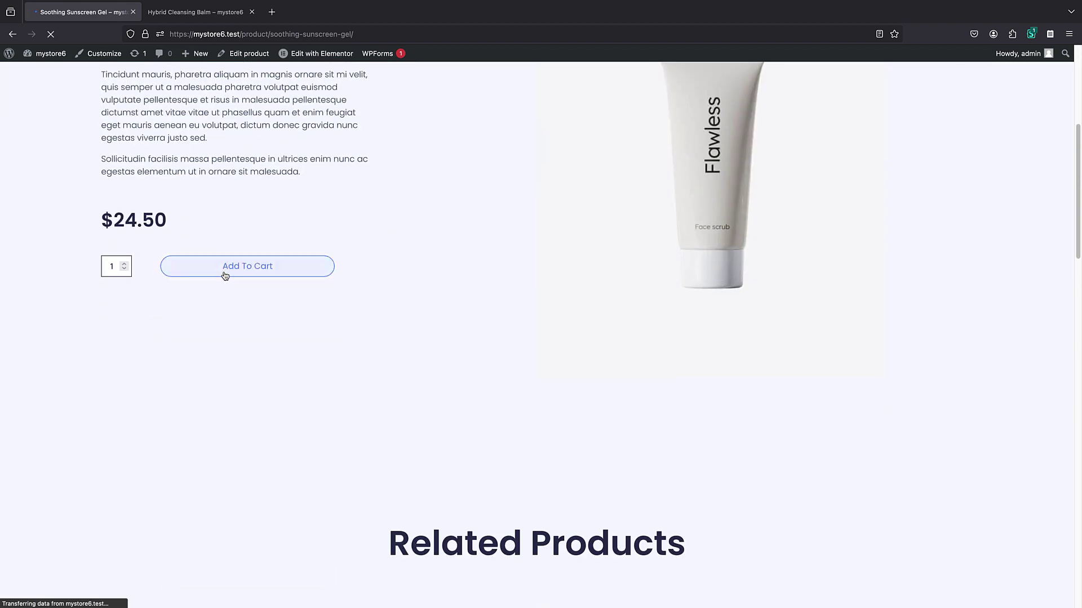
scroll(400, 260, "up", 5)
left_click(156, 286)
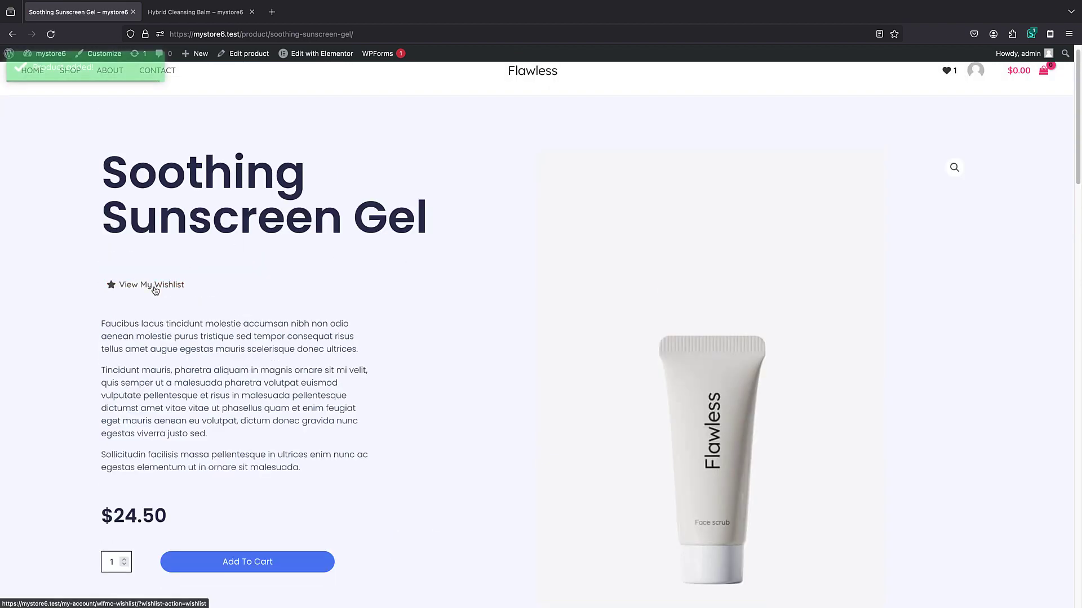
Check the products listed under the header's wishlist counter and open the full wishlist page
scroll(802, 116, "up", 1)
left_click(948, 89)
mouse_move(948, 90)
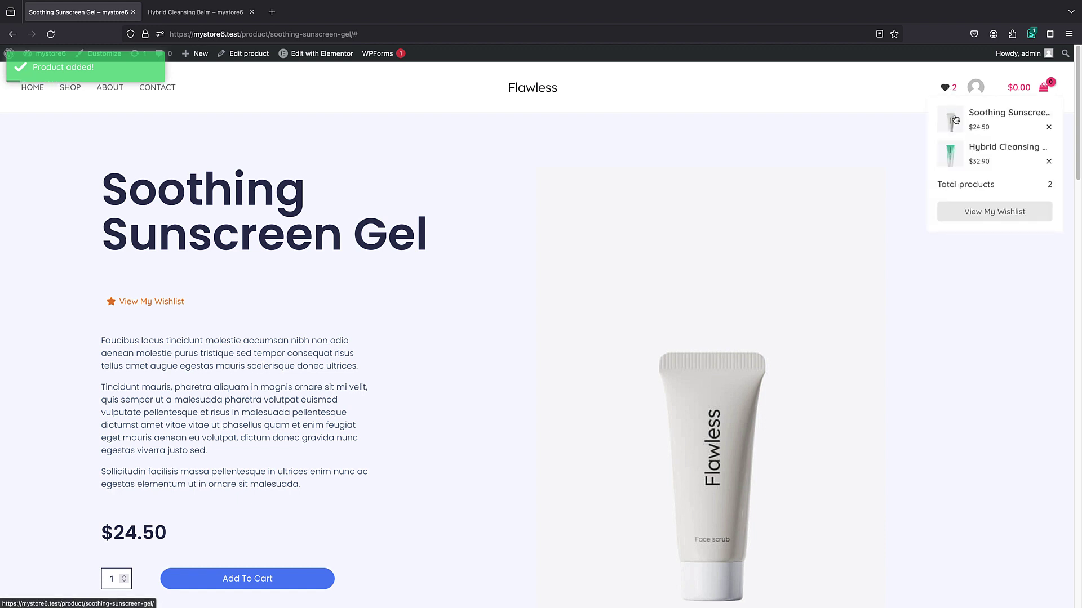
left_click(973, 214)
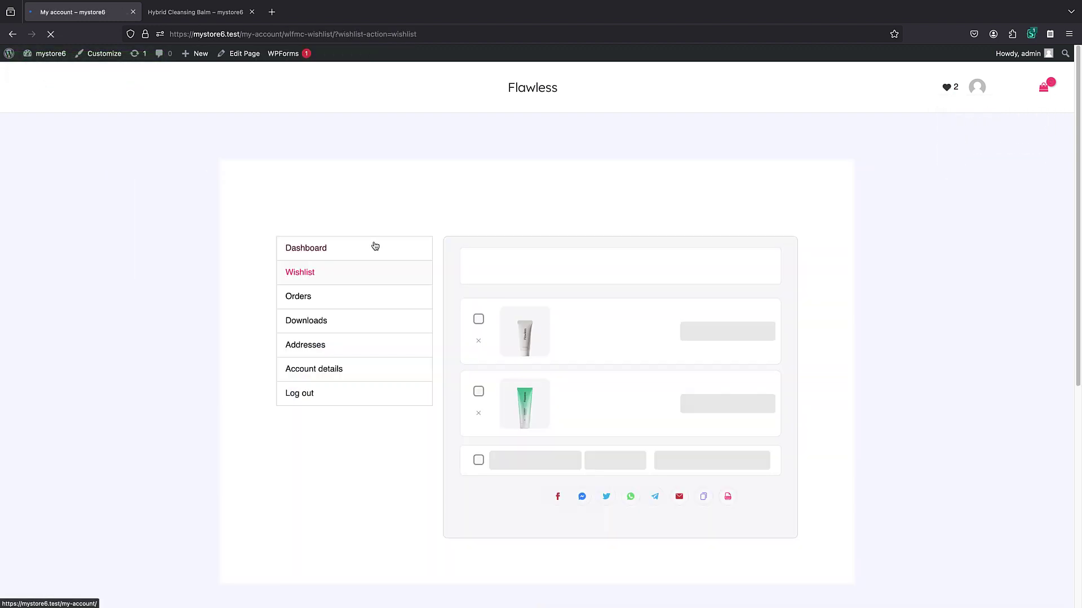
Return to the site's Customizer and look over the home page preview from header to footer
left_click(9, 54)
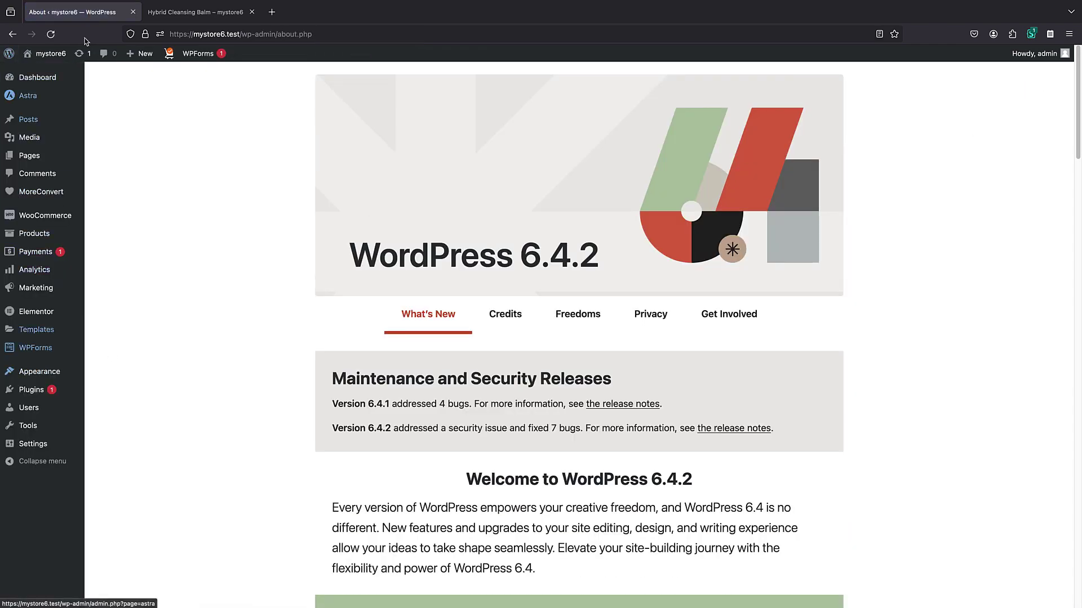
left_click(153, 17)
left_click(121, 12)
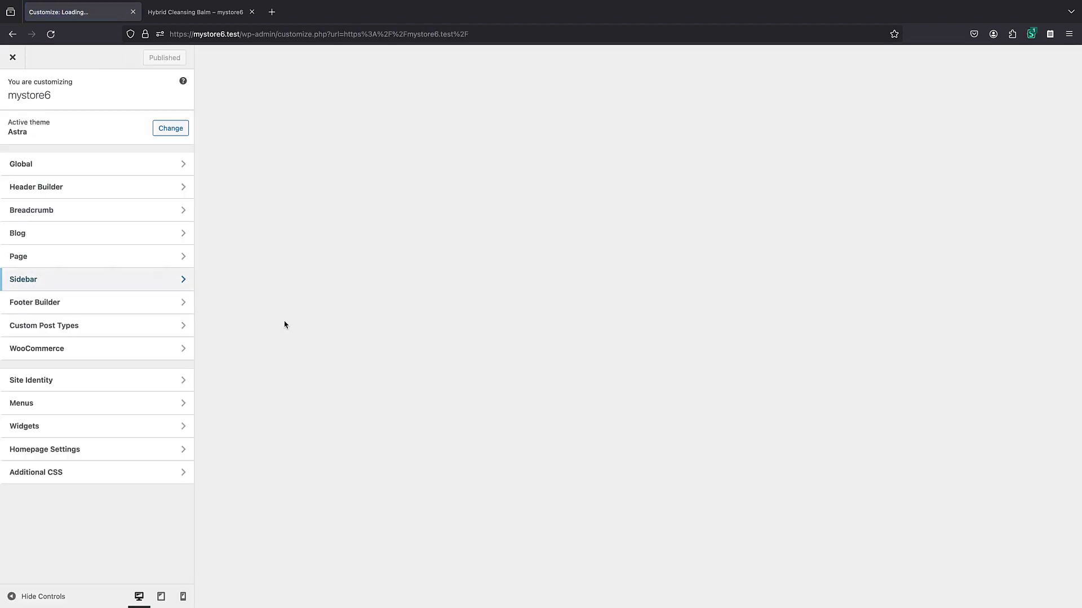
scroll(350, 320, "down", 20)
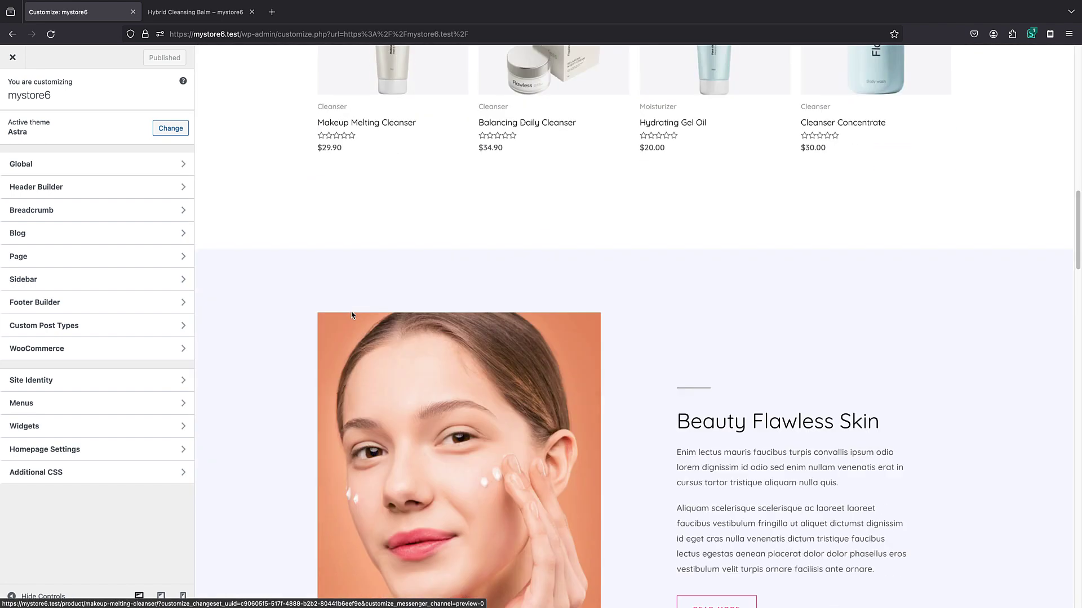
scroll(300, 336, "up", 20)
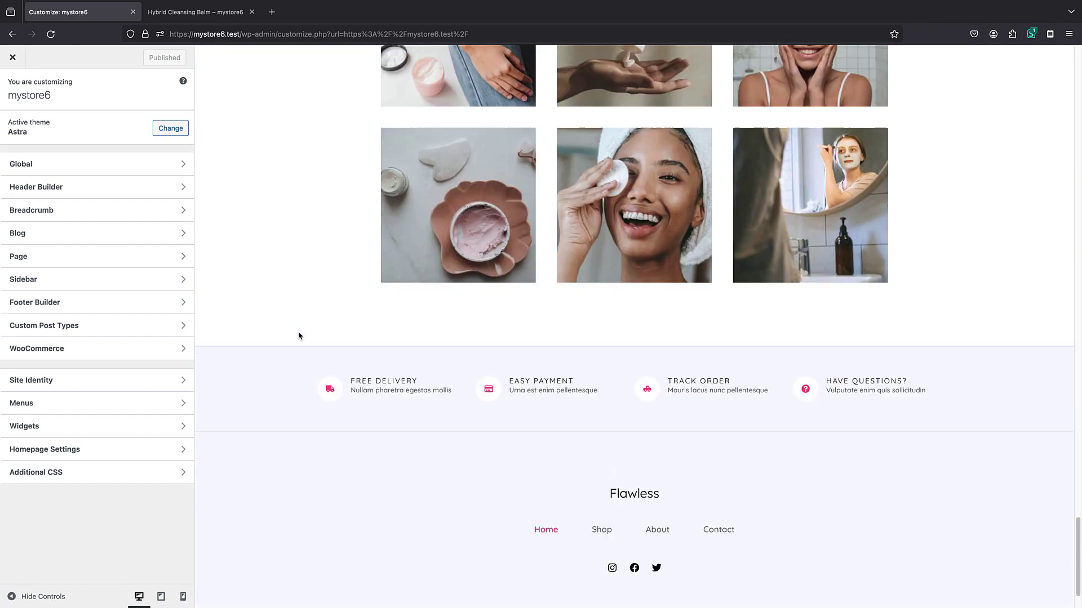
scroll(304, 337, "up", 15)
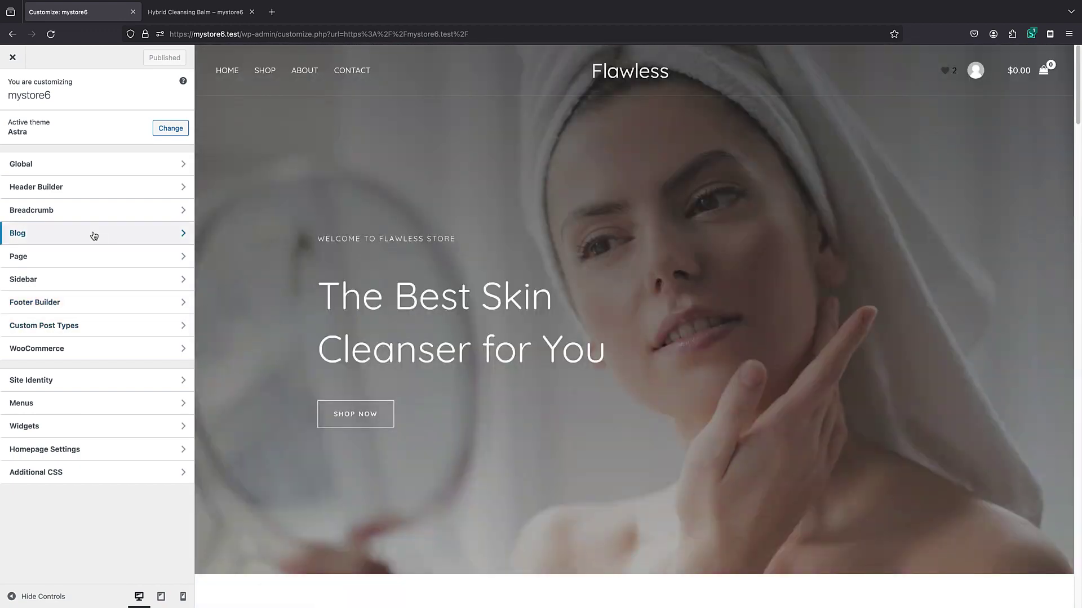
Add an HTML element to the main header row, directly before Site Title & Logo
left_click(75, 188)
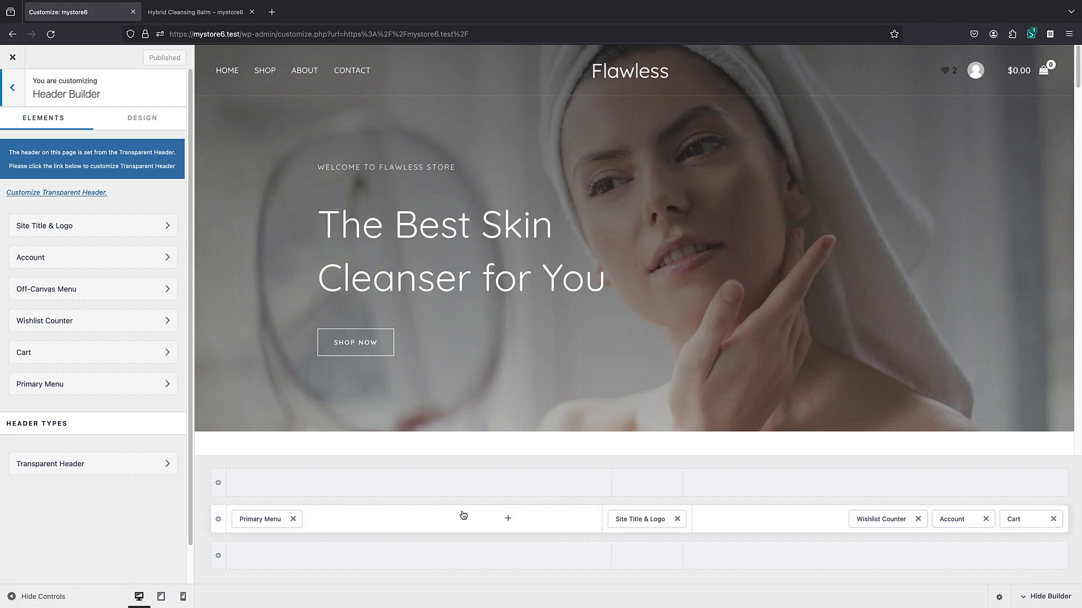
left_click(463, 514)
left_click(558, 366)
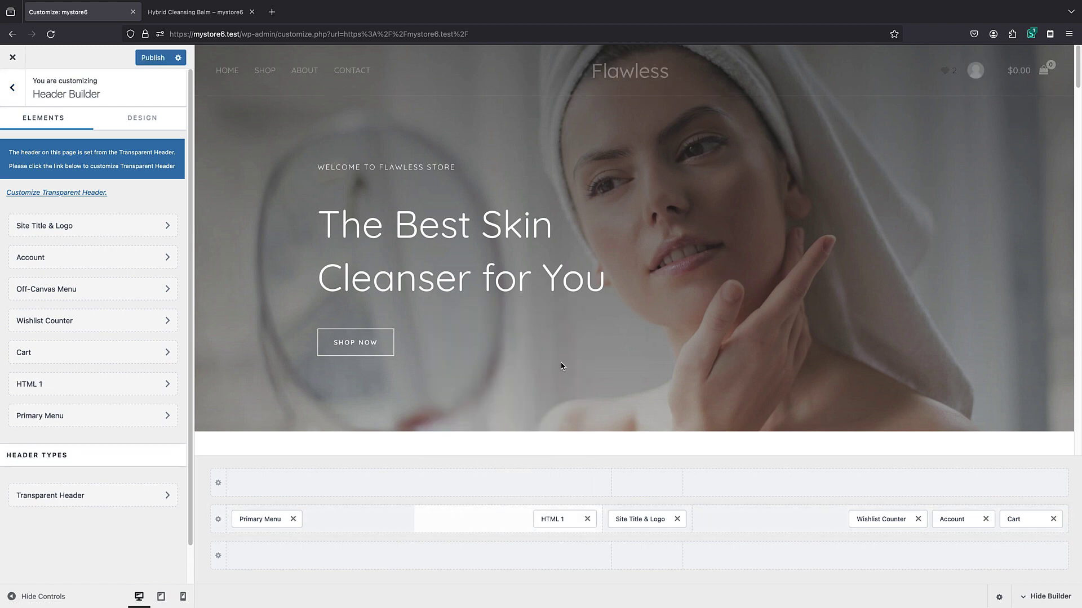
Paste the shortcode [wlfmc_wishlist_counter] into the header's HTML 1 element and publish
left_click(547, 521)
right_click(57, 258)
left_click(74, 315)
left_click(155, 62)
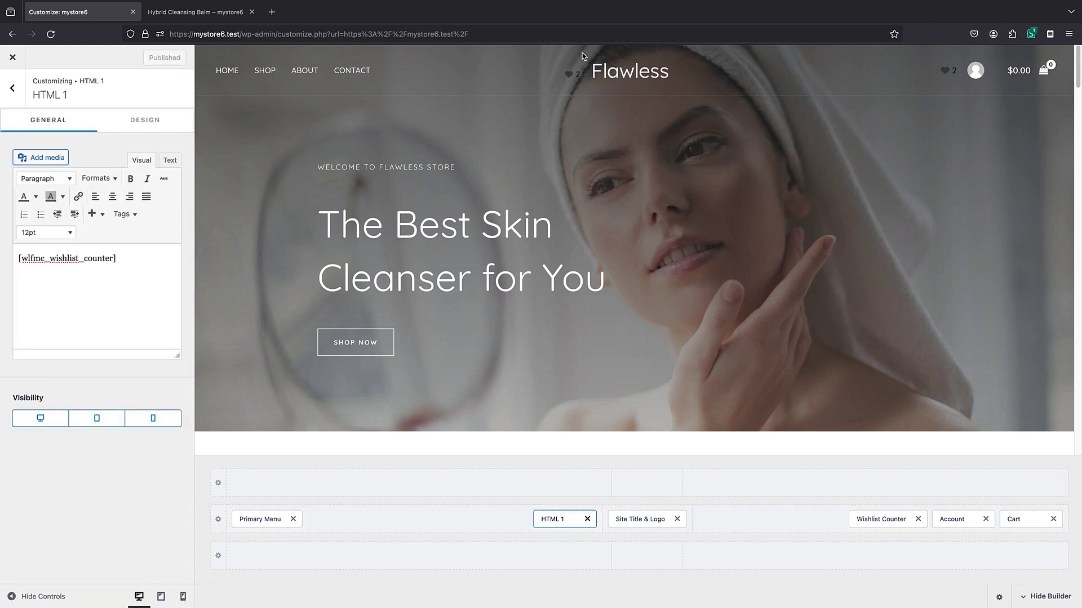
Remove the HTML 1 element from the header row, clear its shortcode, and publish the header
left_click(587, 519)
triple_click(108, 265)
key("BackSpace")
left_click(152, 58)
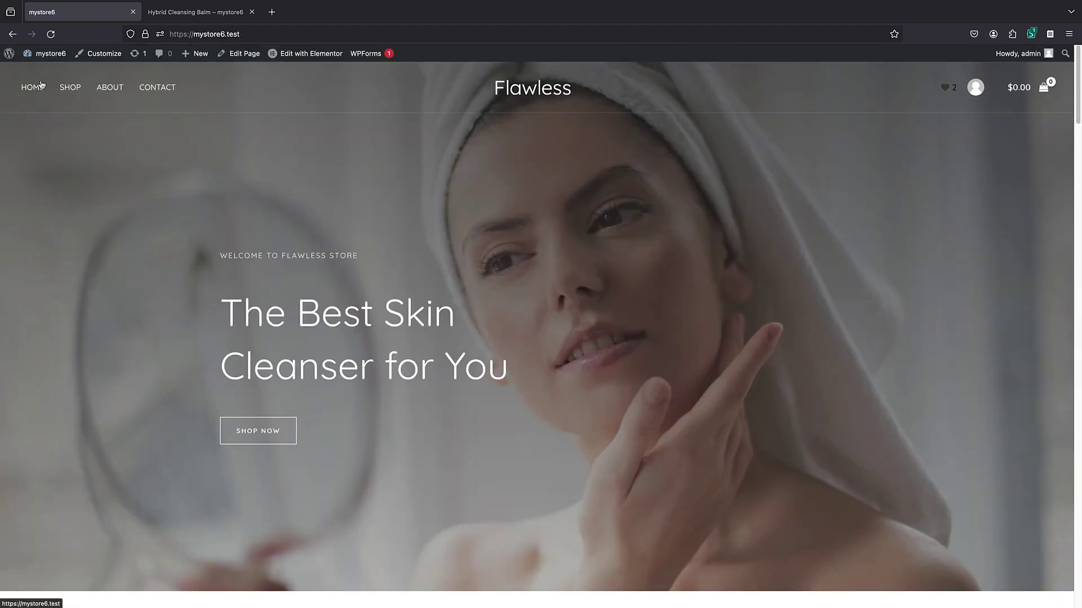
Enable Multi-List in MoreConvert's general Multi-list settings and save
left_click(8, 53)
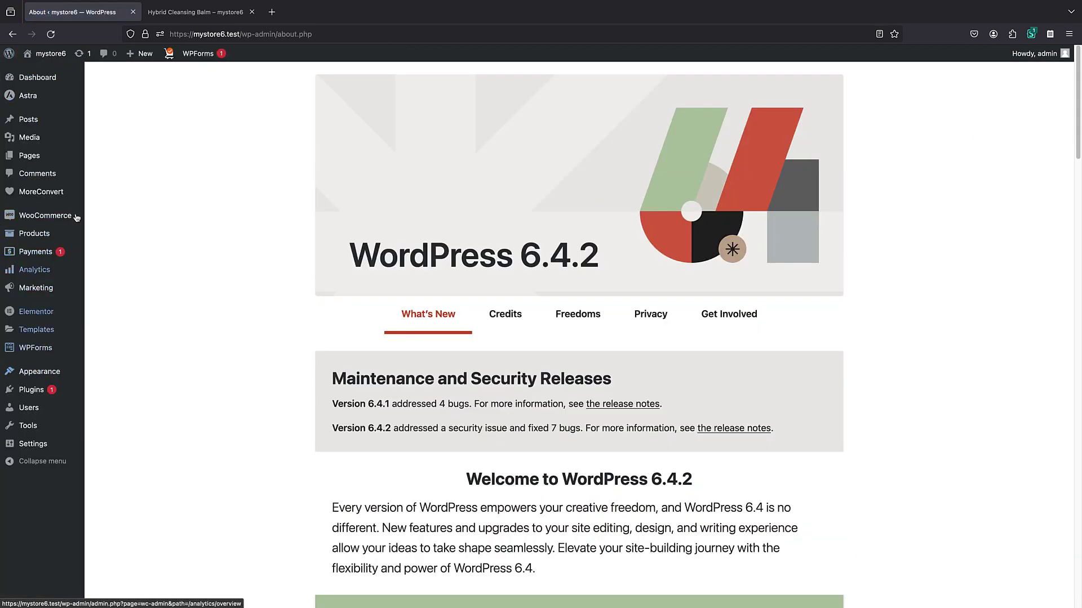
mouse_move(72, 190)
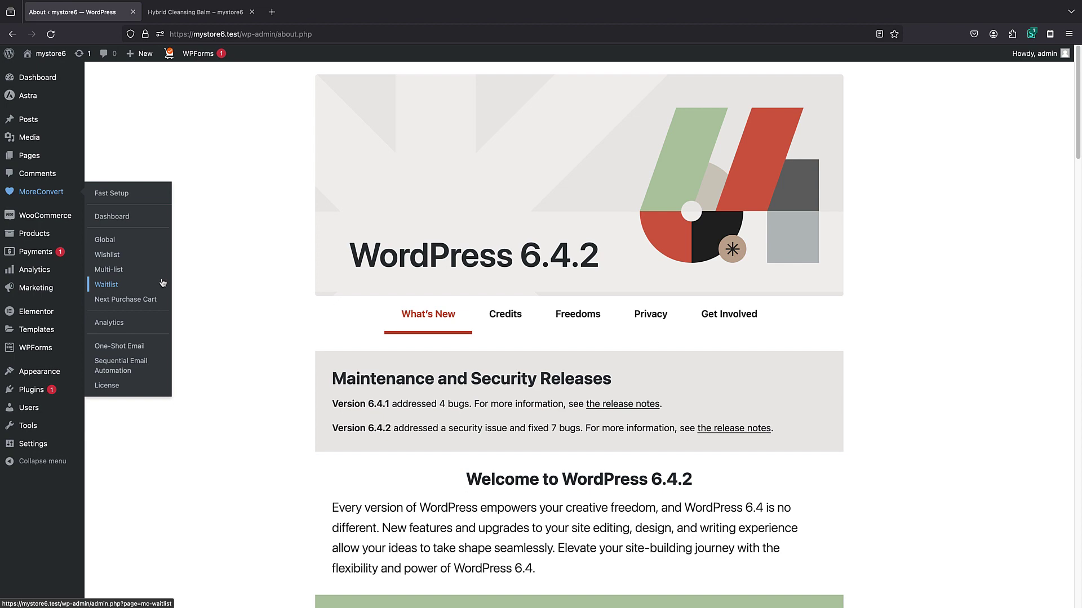
left_click(119, 273)
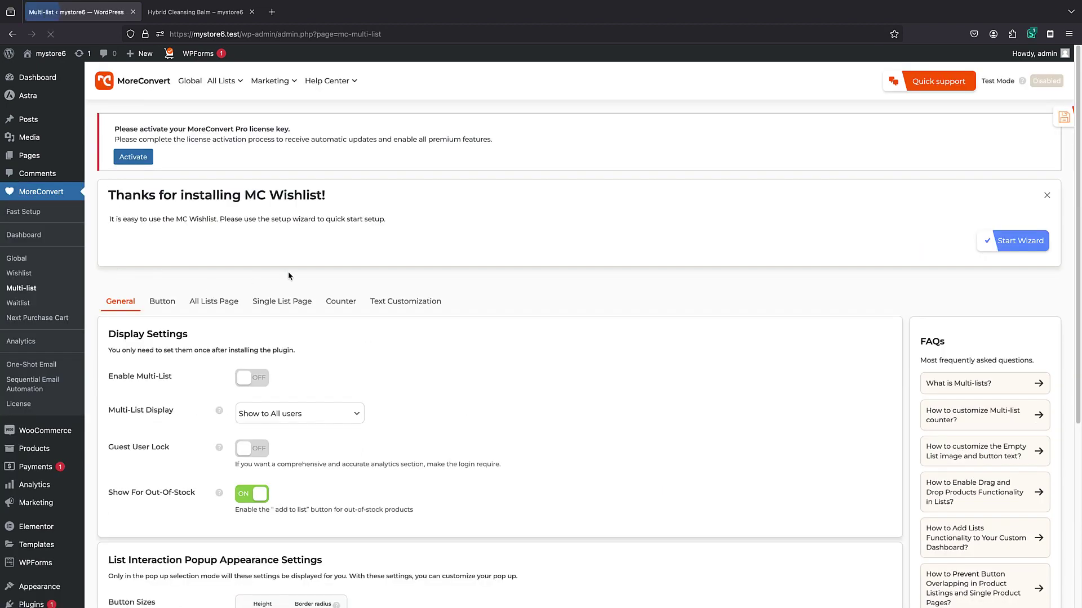
left_click(251, 377)
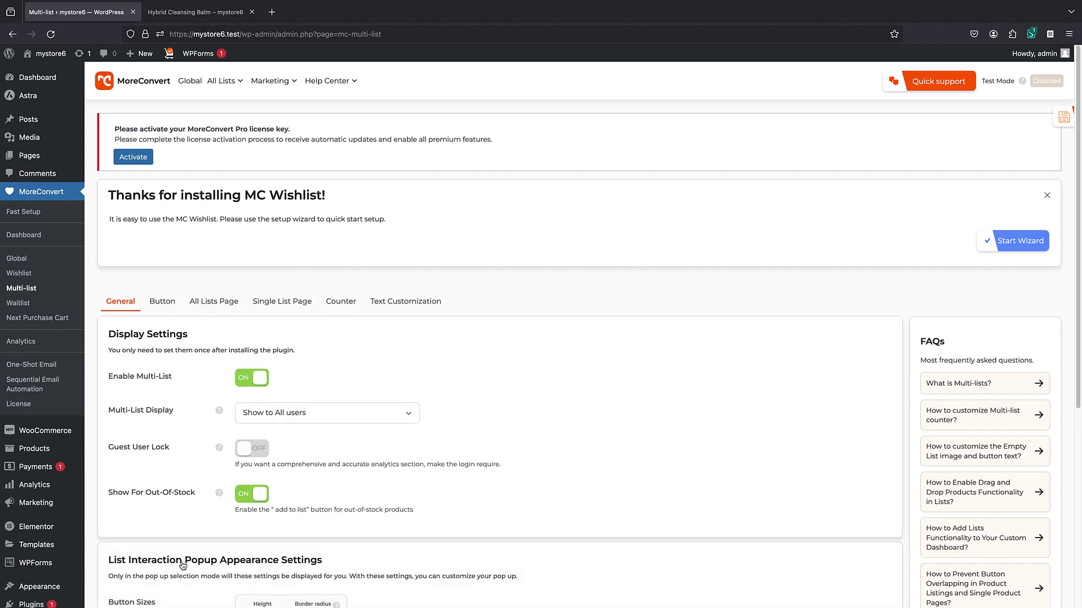
scroll(265, 394, "down", 5)
left_click(157, 579)
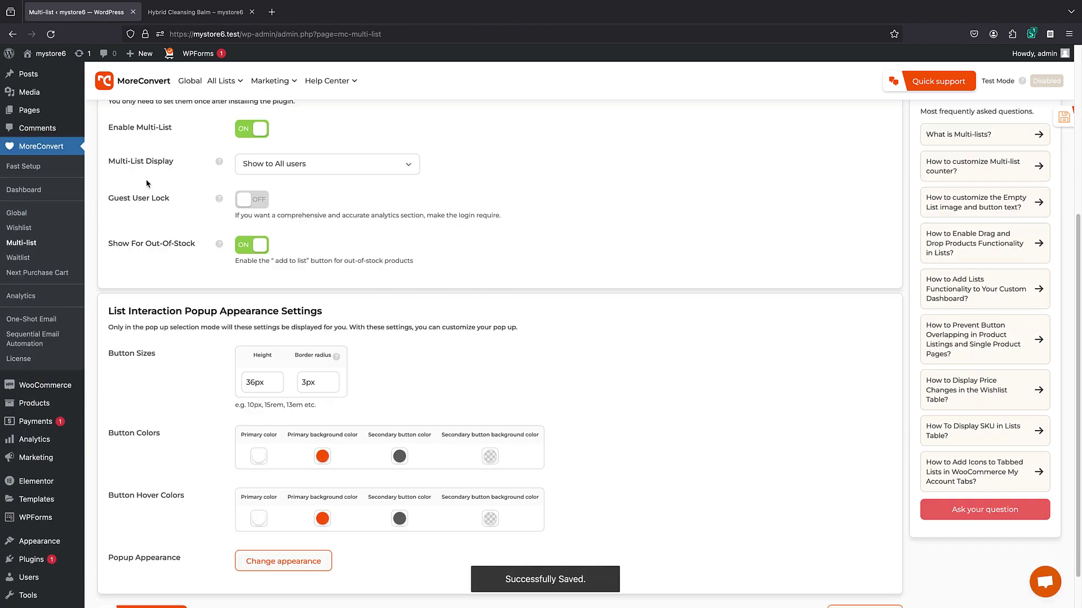
Open the store home page in a new tab and check the list buttons on New Arrivals and the Soothing Sunscreen Gel page
right_click(40, 53)
left_click(158, 17)
left_click(157, 12)
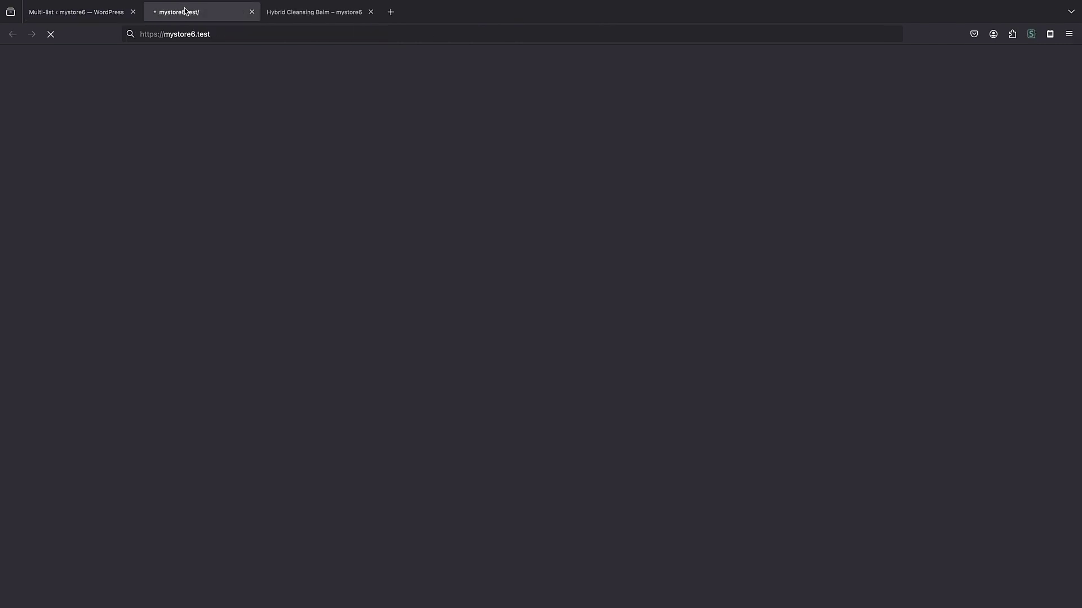
scroll(254, 204, "down", 5)
scroll(254, 203, "down", 3)
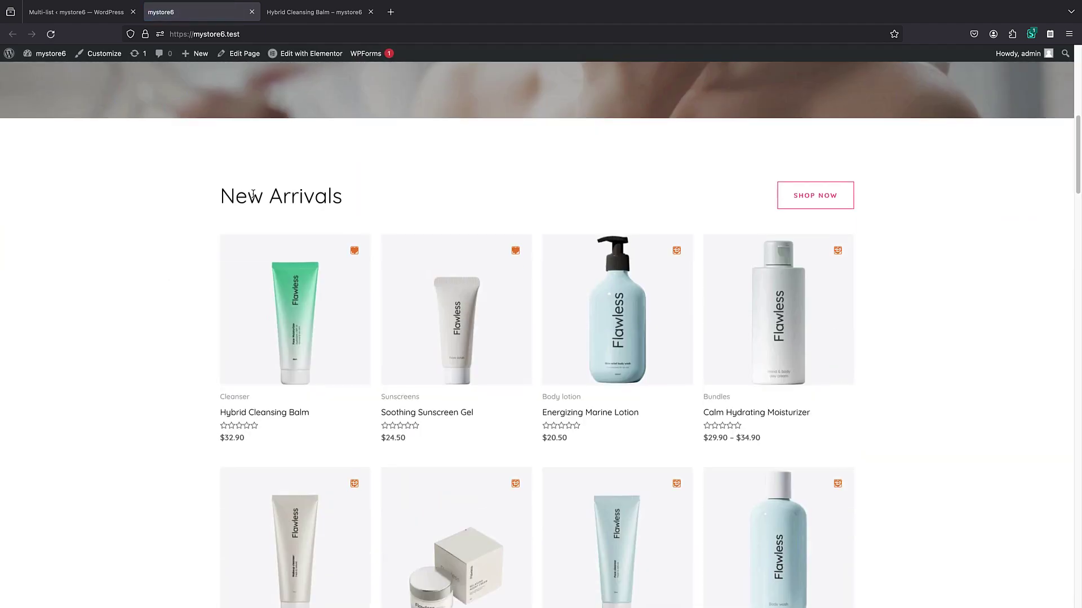
left_click(517, 253)
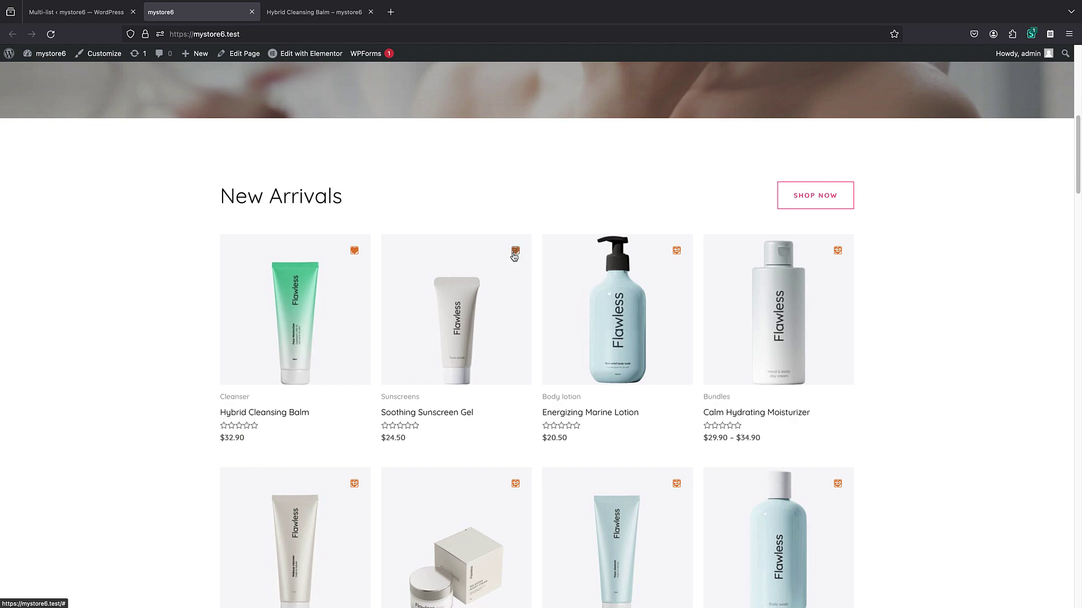
left_click(471, 277)
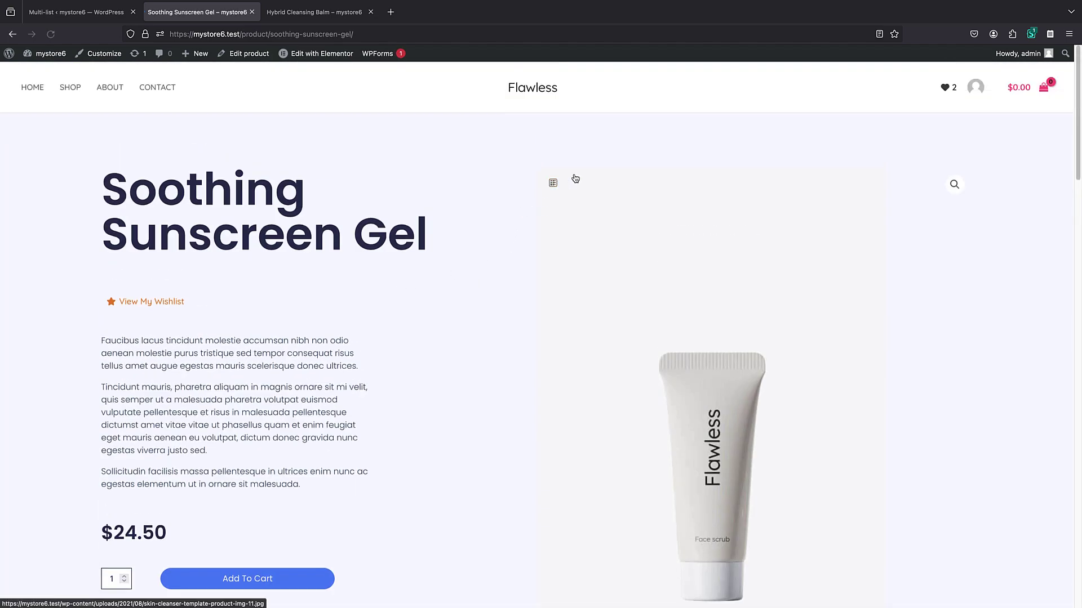
left_click(13, 35)
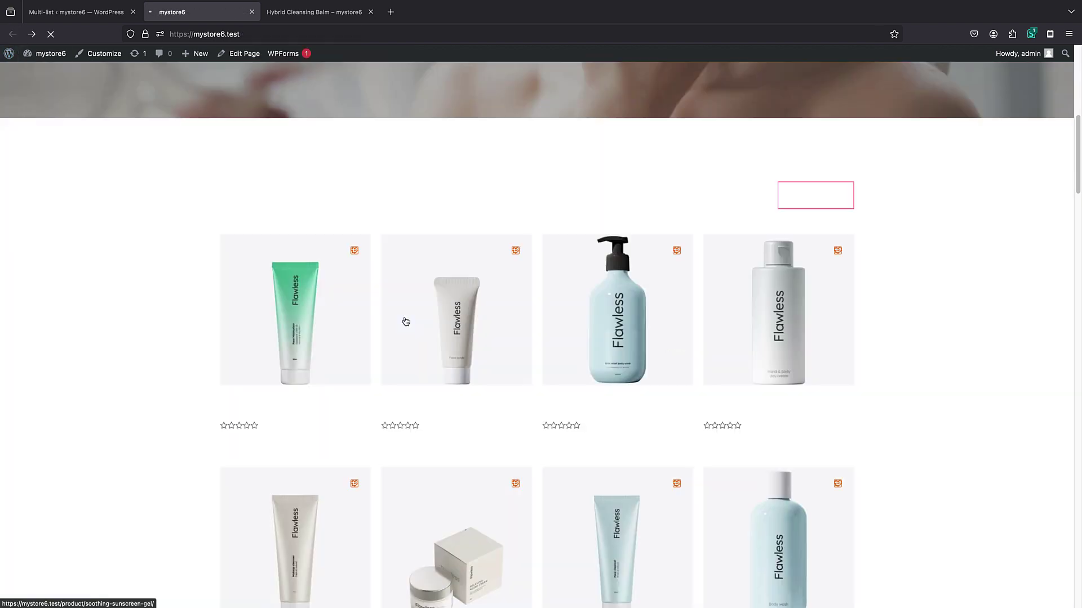
Set the Multi-list button position in product listings to "On image - top left (FlexBox)" and save the settings
left_click(85, 10)
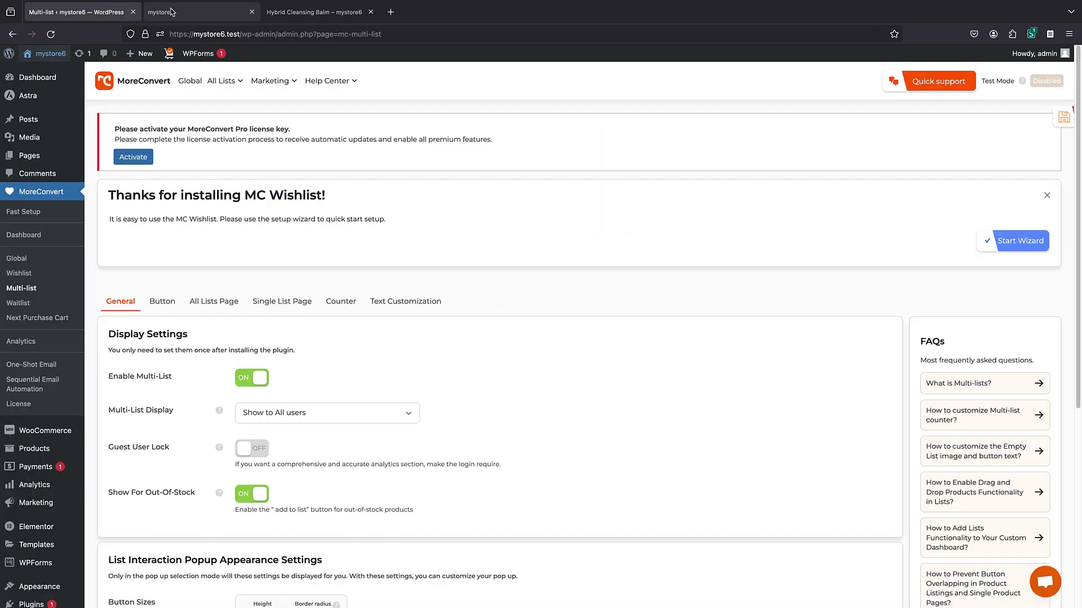
left_click(162, 301)
scroll(305, 243, "down", 10)
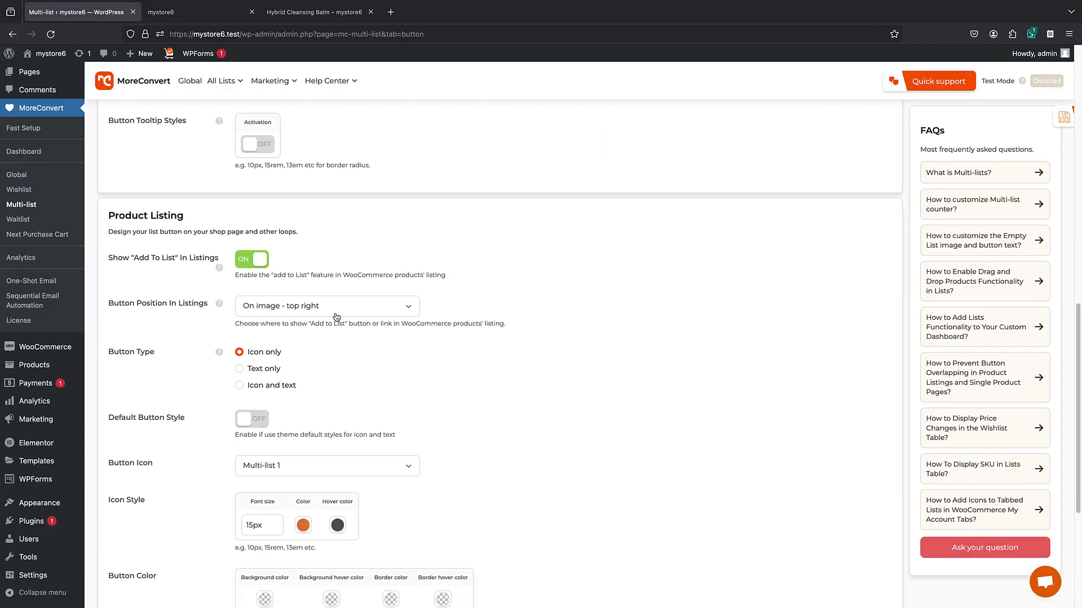
left_click(305, 307)
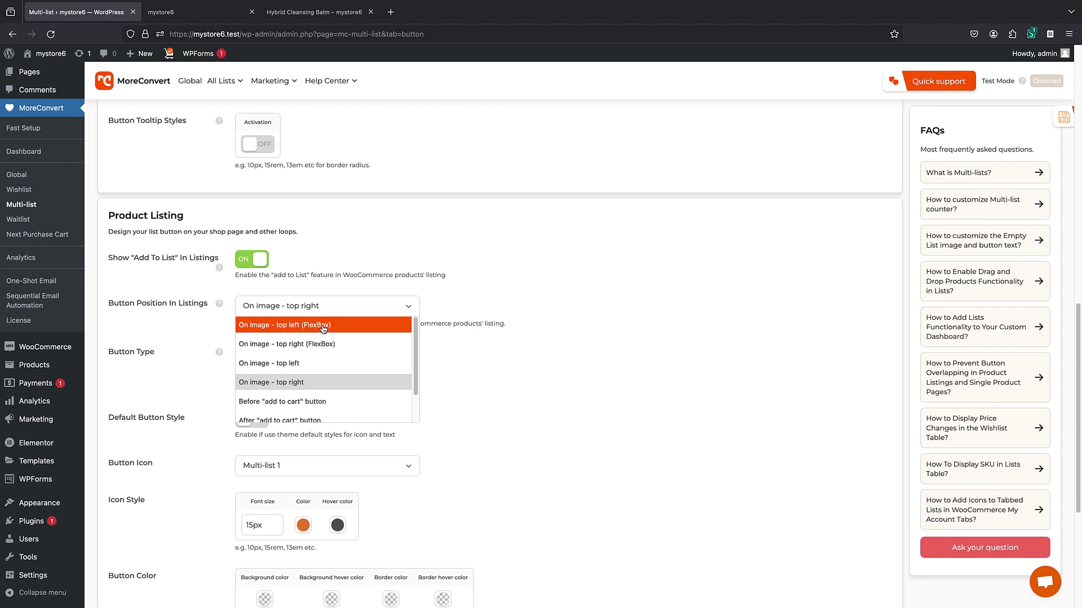
left_click(283, 334)
scroll(352, 395, "down", 4)
left_click(171, 569)
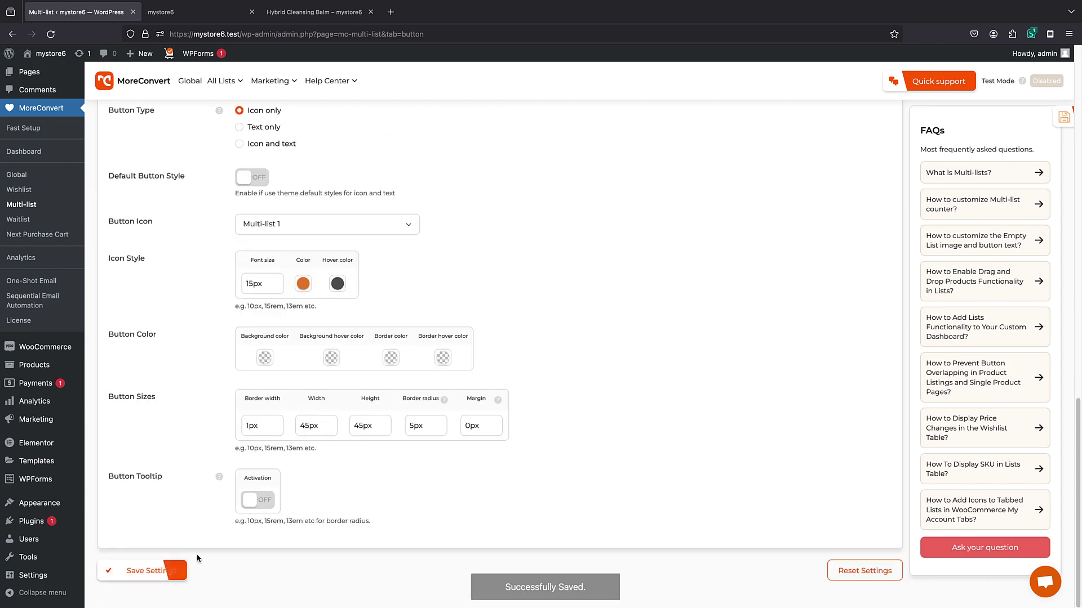
Reload the home page to check the Multi-list button placement on the New Arrivals products, and return to the settings
left_click(175, 12)
left_click(50, 34)
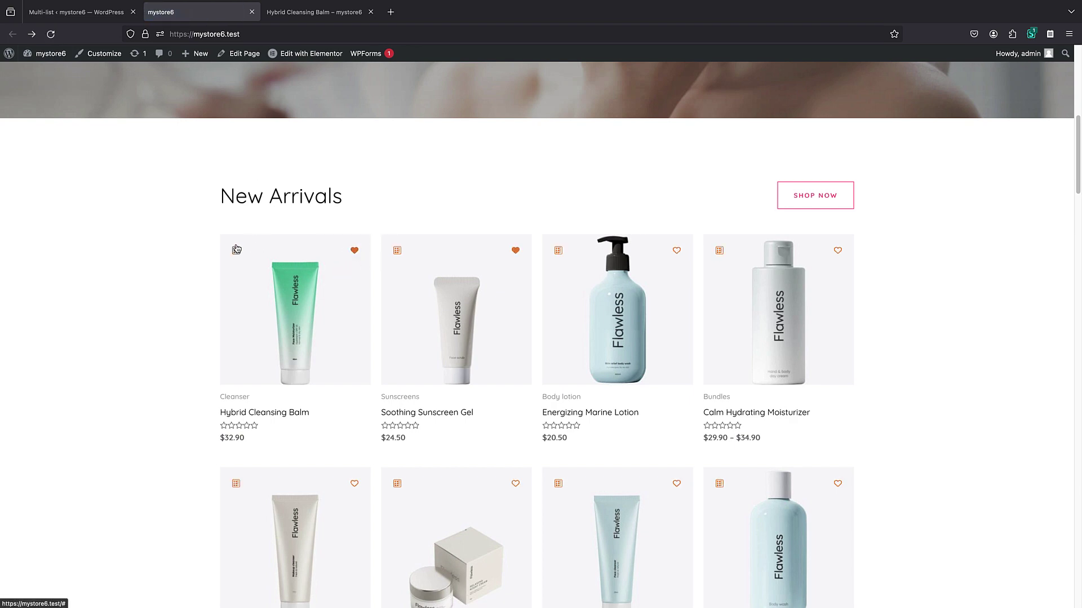
key("ctrl+Page_Up")
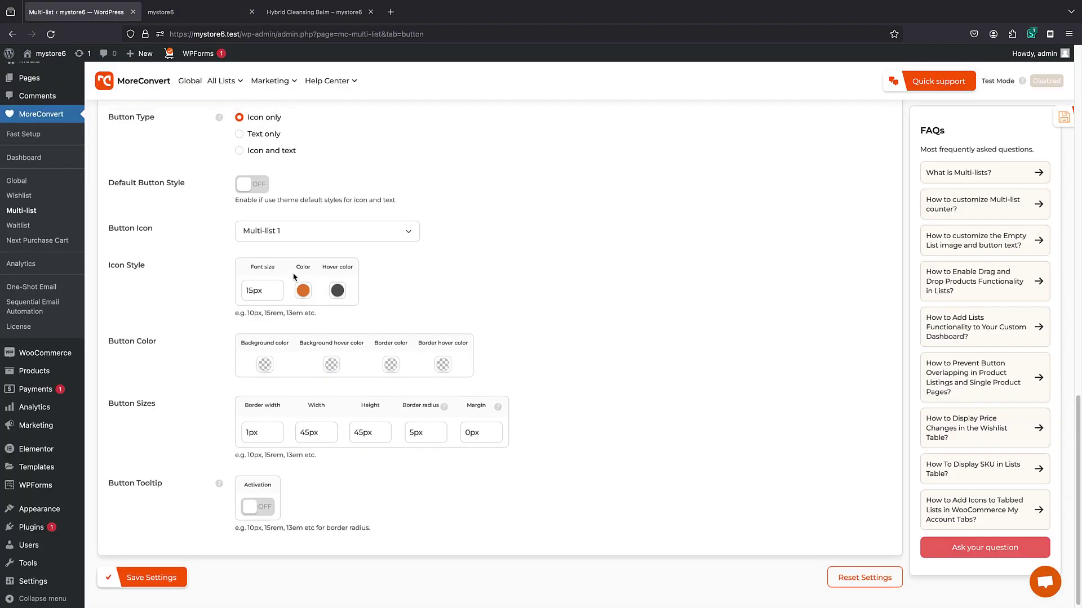
Review the listing button position options, save the Multi-list settings again, and open the Waitlist settings
left_click(301, 225)
scroll(298, 255, "down", 2)
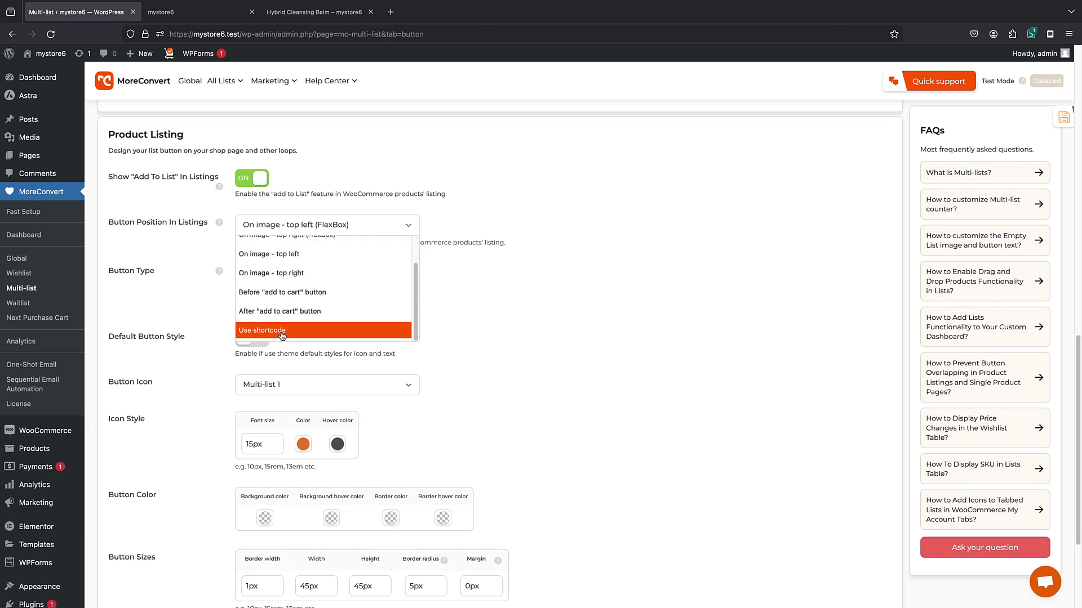
scroll(299, 282, "up", 2)
scroll(17, 190, "down", 3)
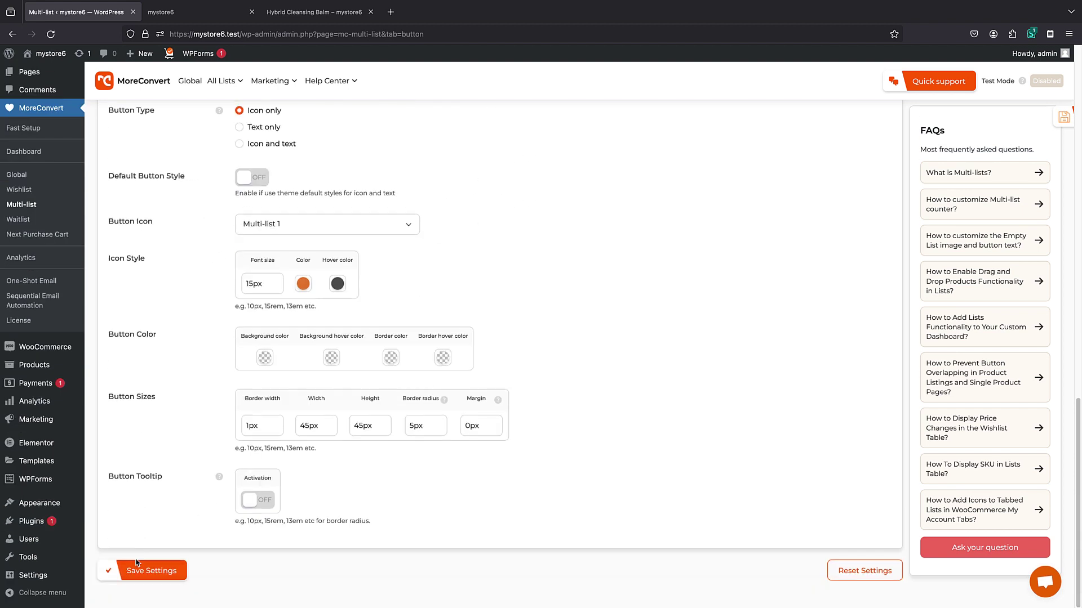
left_click(18, 219)
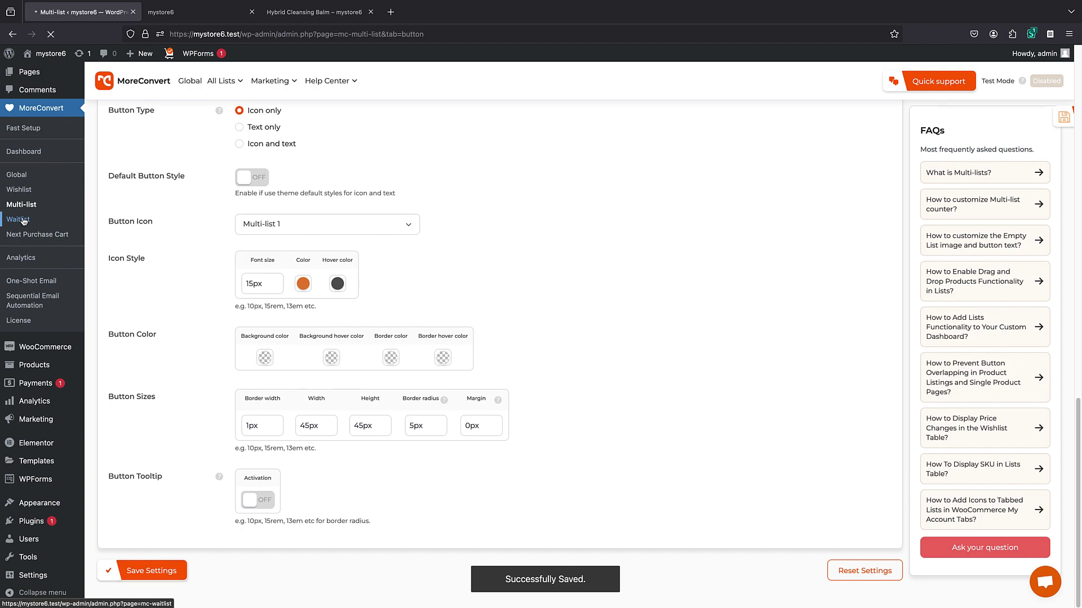
Enable the Waitlist and review its general display and exclusion settings
scroll(307, 248, "down", 3)
left_click(251, 234)
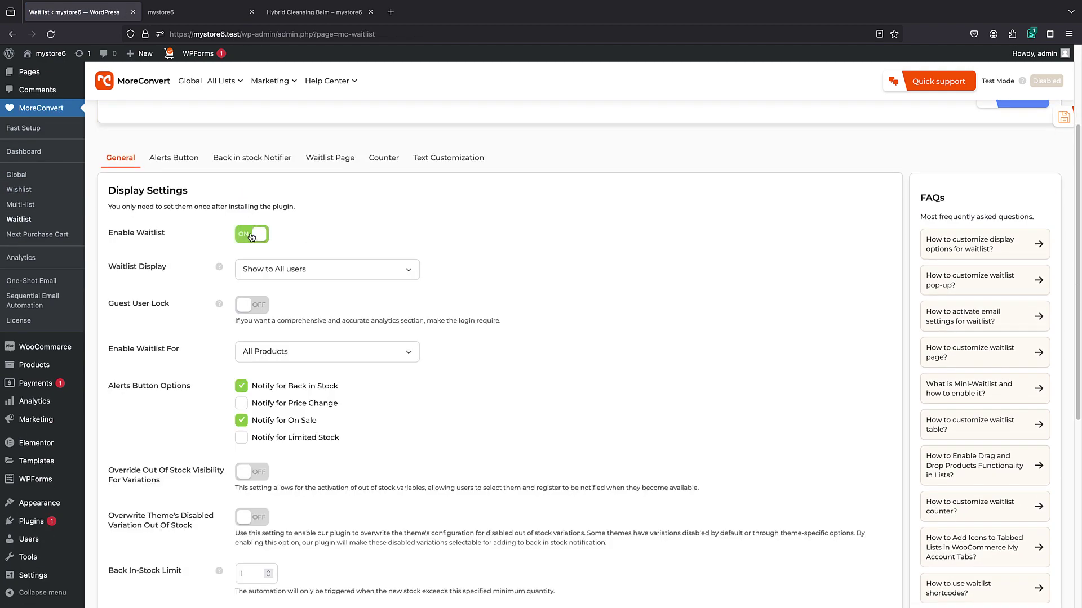
scroll(287, 296, "down", 7)
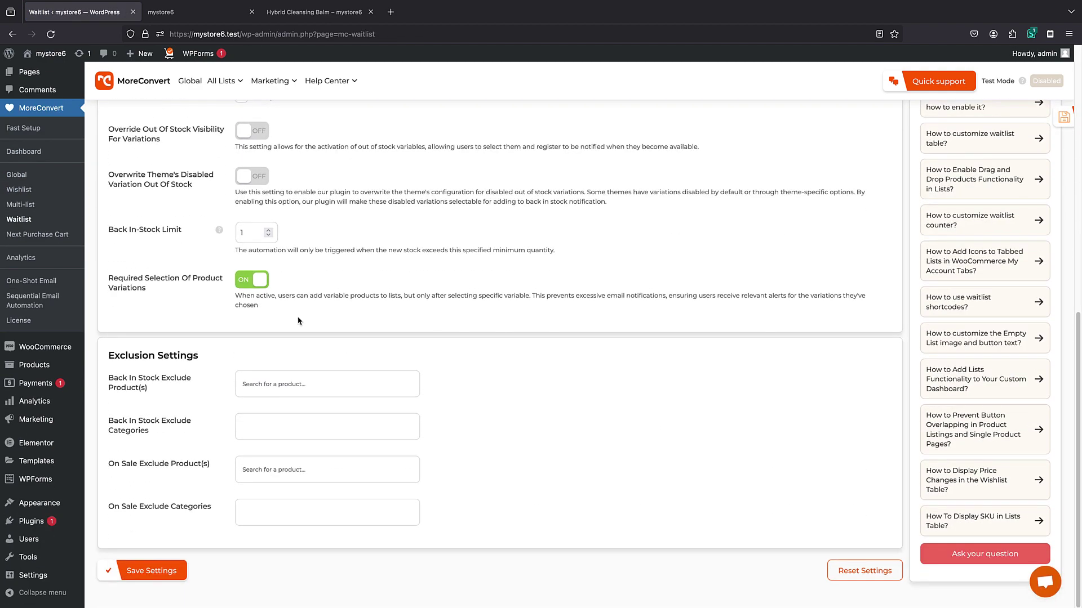
scroll(287, 282, "up", 7)
scroll(192, 150, "up", 2)
Set the Waitlist alerts button position on the single product page to "On image - bottom left (FlexBox)"
left_click(190, 299)
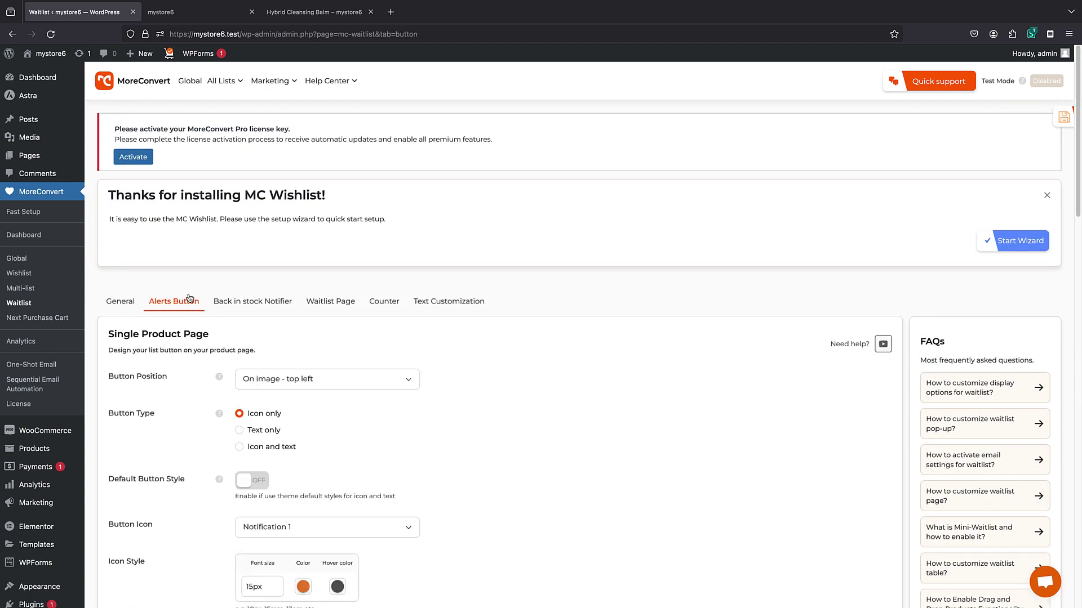
scroll(297, 307, "down", 1)
left_click(321, 311)
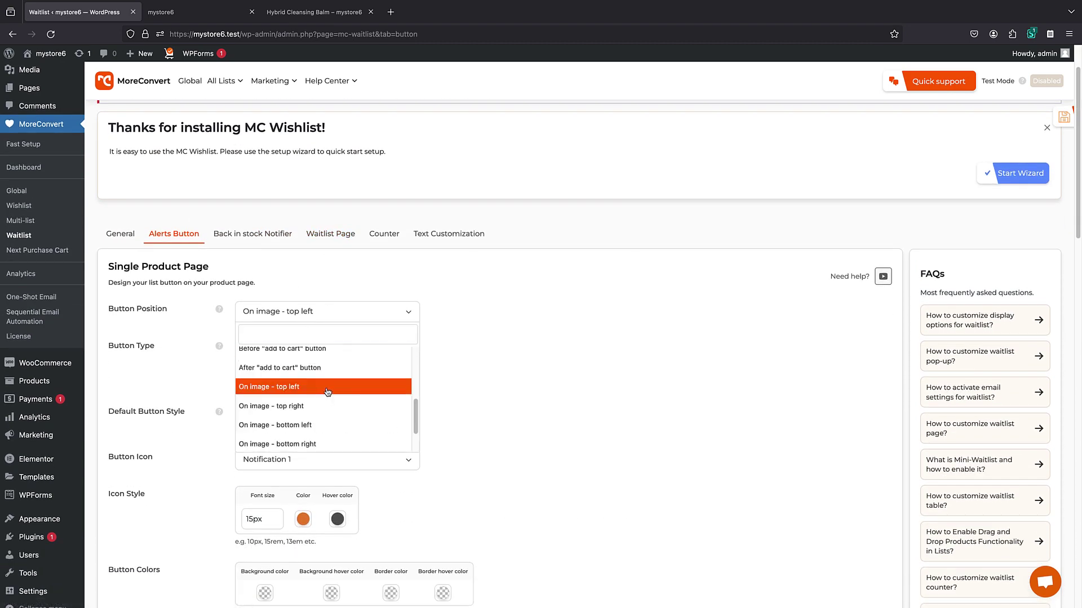
scroll(319, 400, "up", 5)
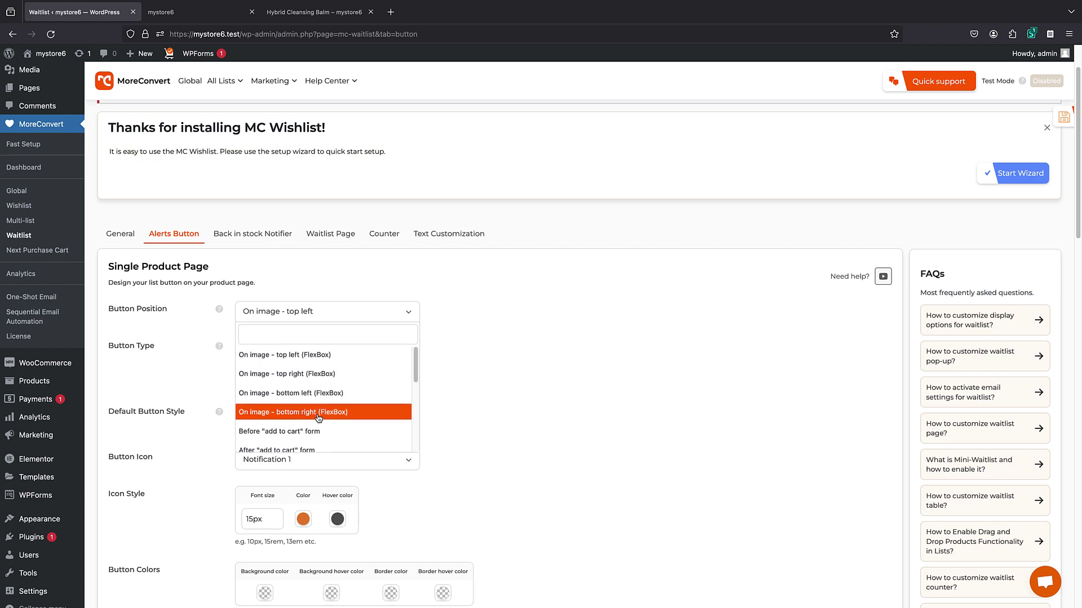
scroll(316, 413, "down", 2)
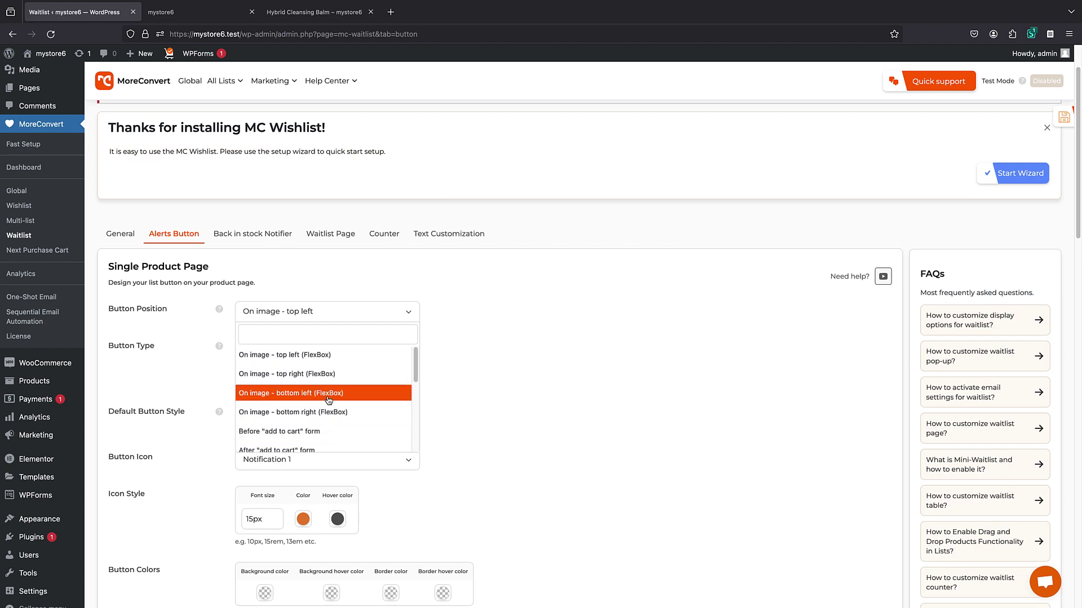
left_click(313, 394)
Set the alerts button position in product listings to "On image - top left (FlexBox)" and save the Waitlist settings
scroll(307, 399, "down", 5)
scroll(307, 398, "down", 12)
scroll(310, 338, "up", 17)
left_click(312, 272)
scroll(318, 321, "down", 1)
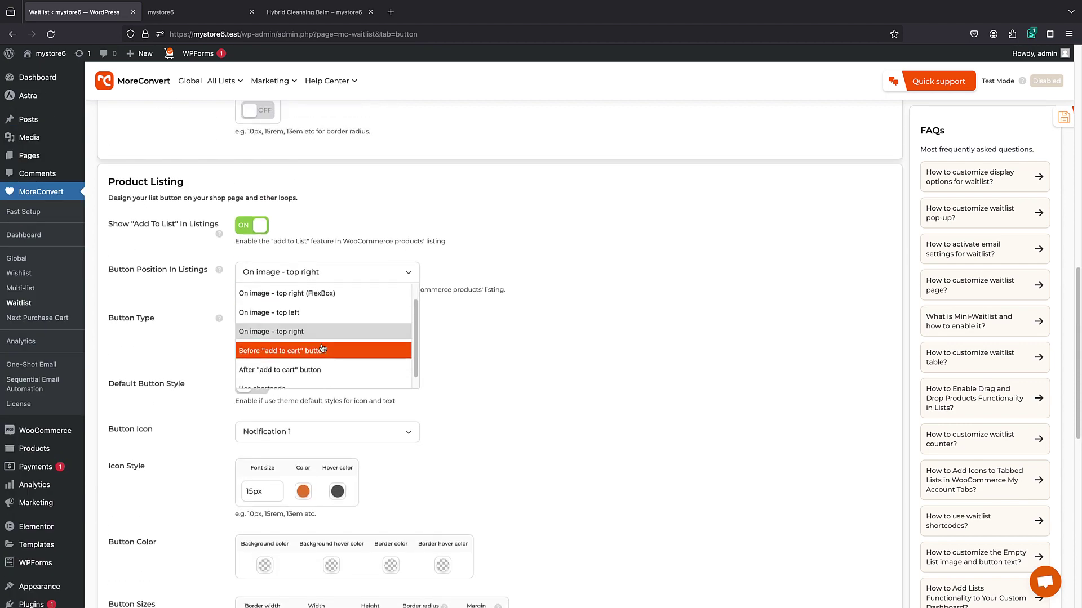
scroll(320, 345, "down", 1)
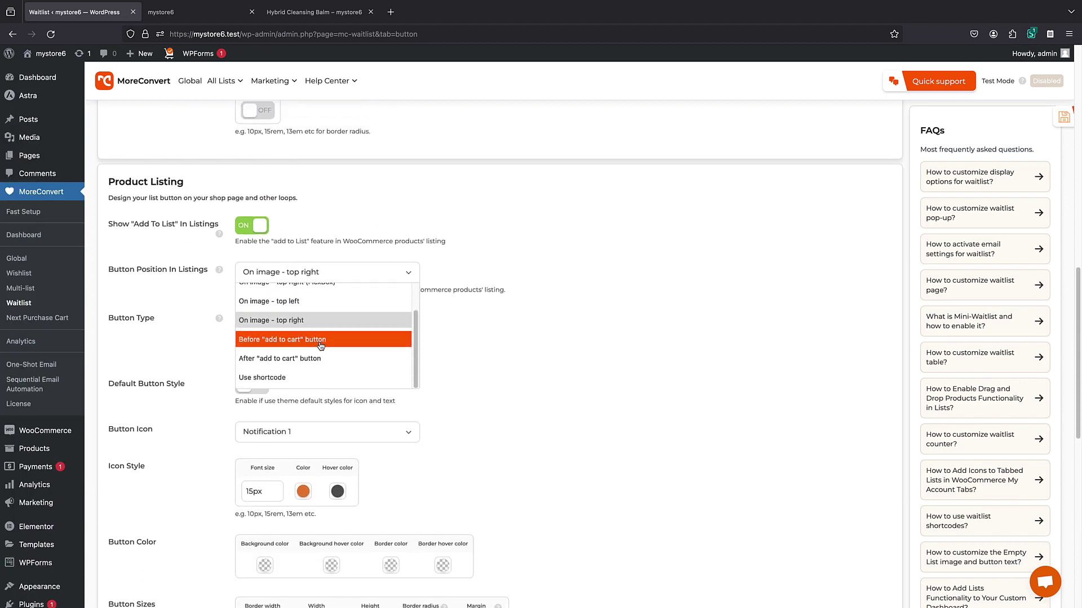
scroll(320, 344, "up", 1)
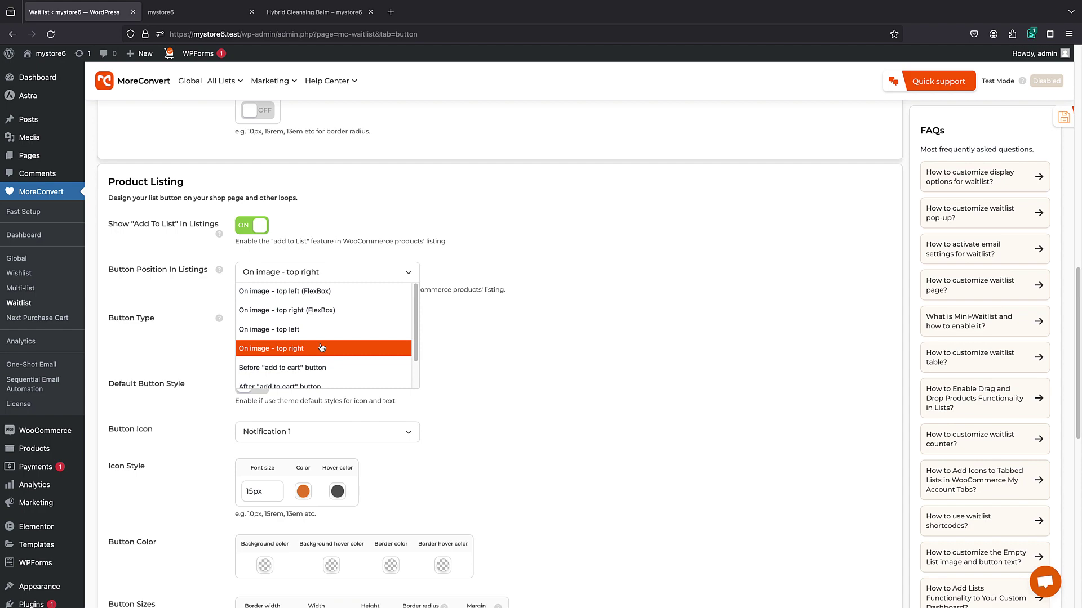
left_click(400, 288)
scroll(394, 338, "down", 10)
left_click(152, 565)
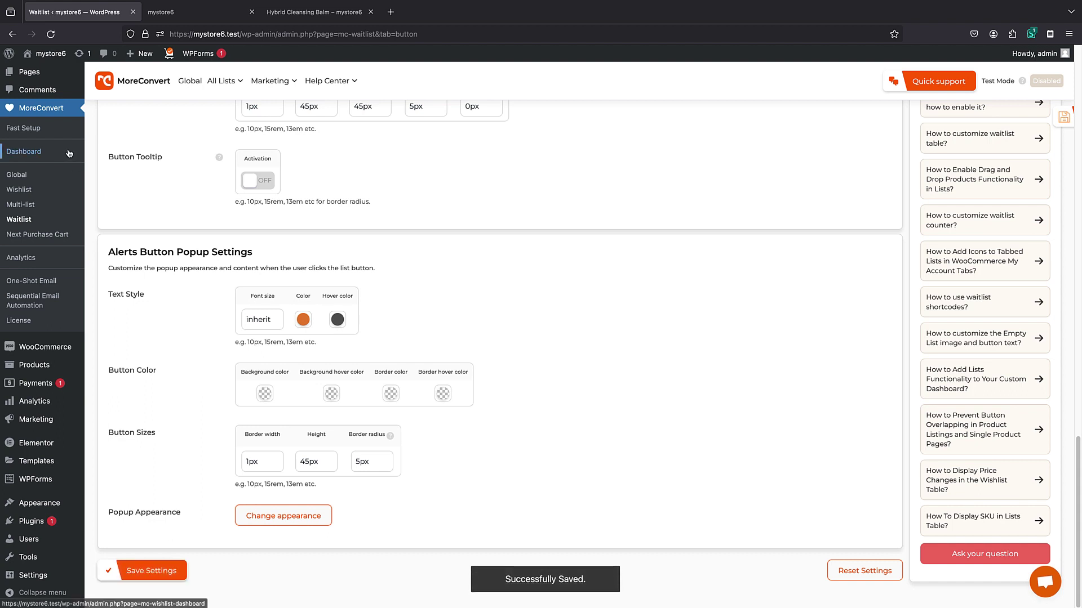
Reload the store home page and check the notification and Multi-list popups of the Hybrid Cleansing Balm in New Arrivals
left_click(160, 9)
left_click(51, 34)
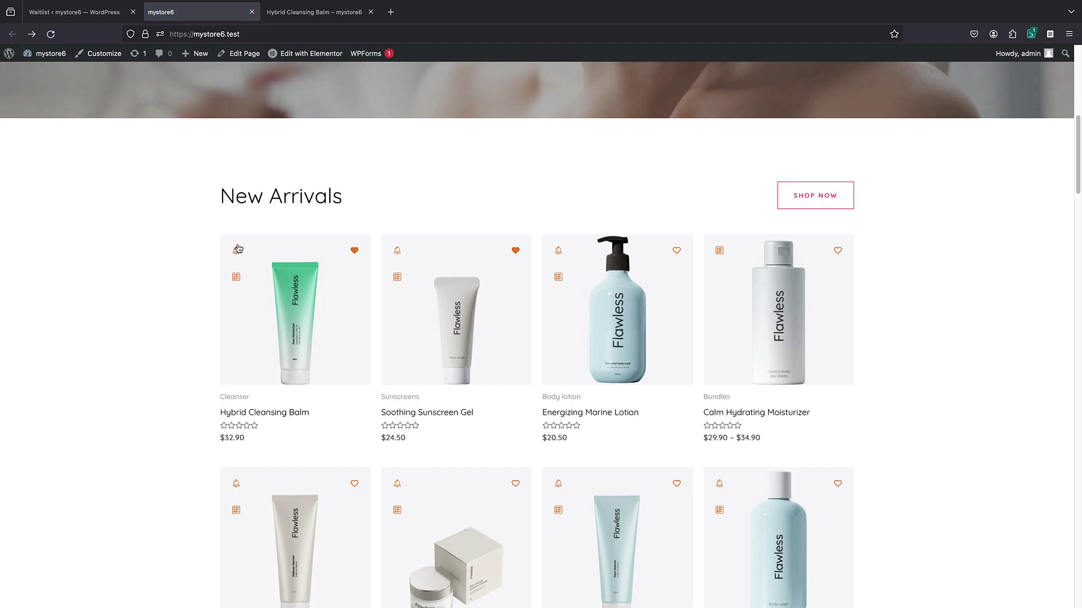
left_click(236, 252)
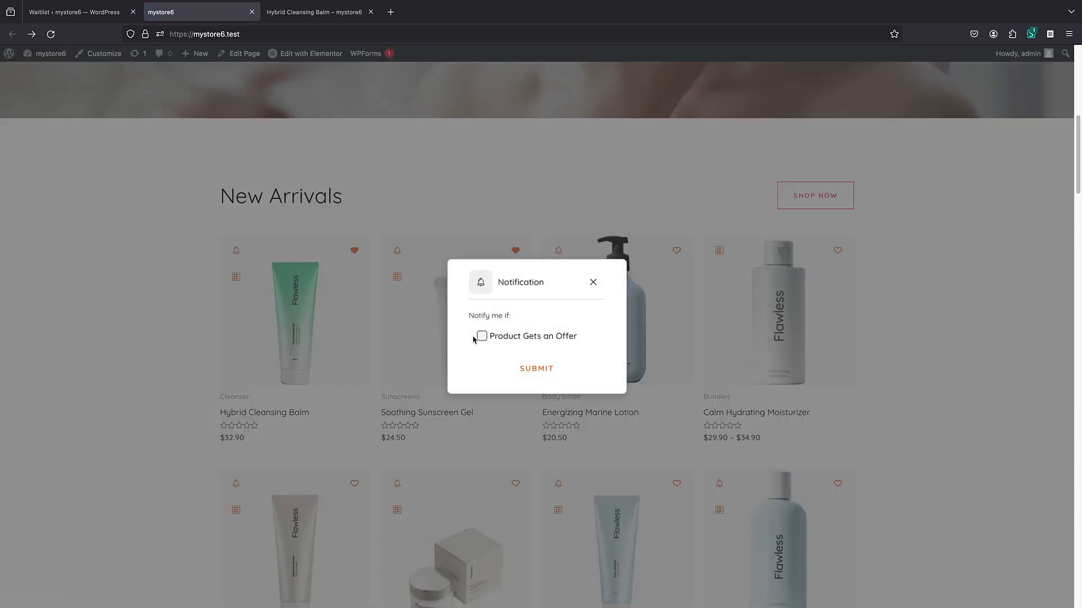
left_click(592, 282)
left_click(236, 277)
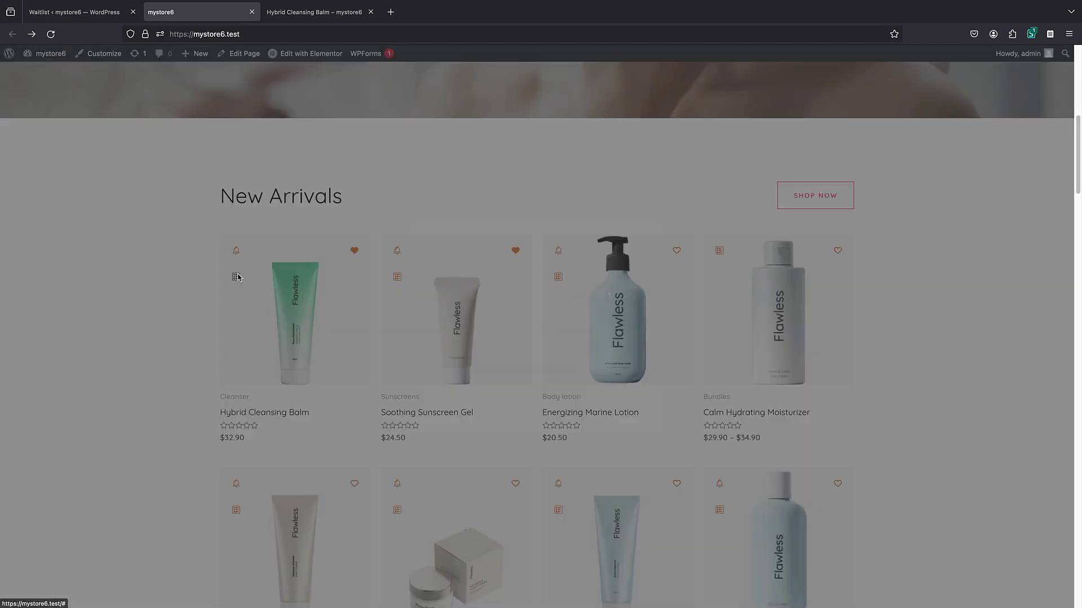
left_click(631, 257)
Check the list button placement on the Hybrid Cleansing Balm product page and return to the home page
left_click(329, 323)
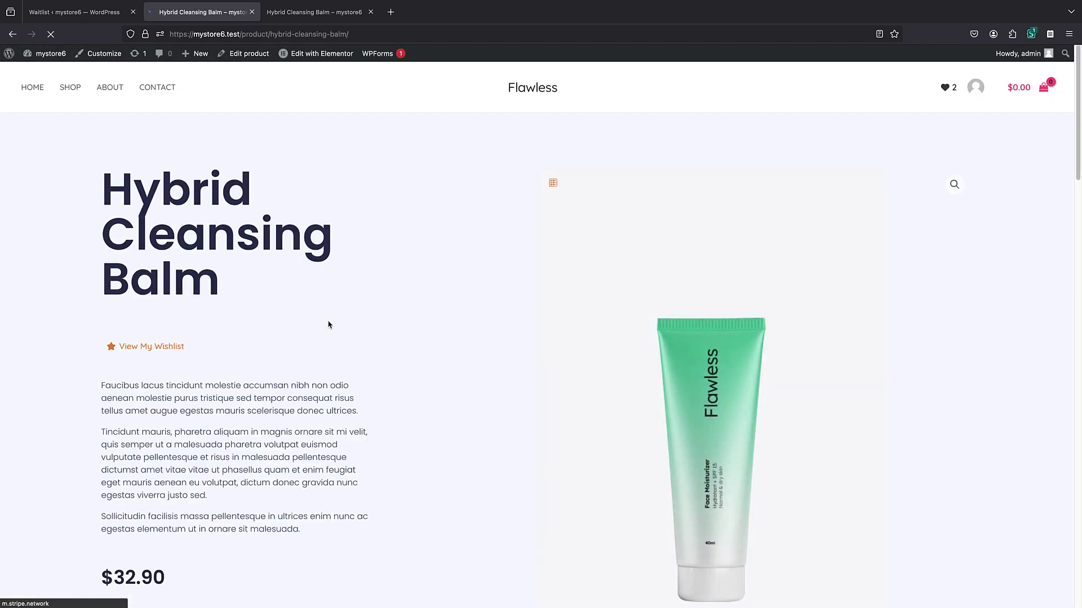
scroll(444, 239, "down", 3)
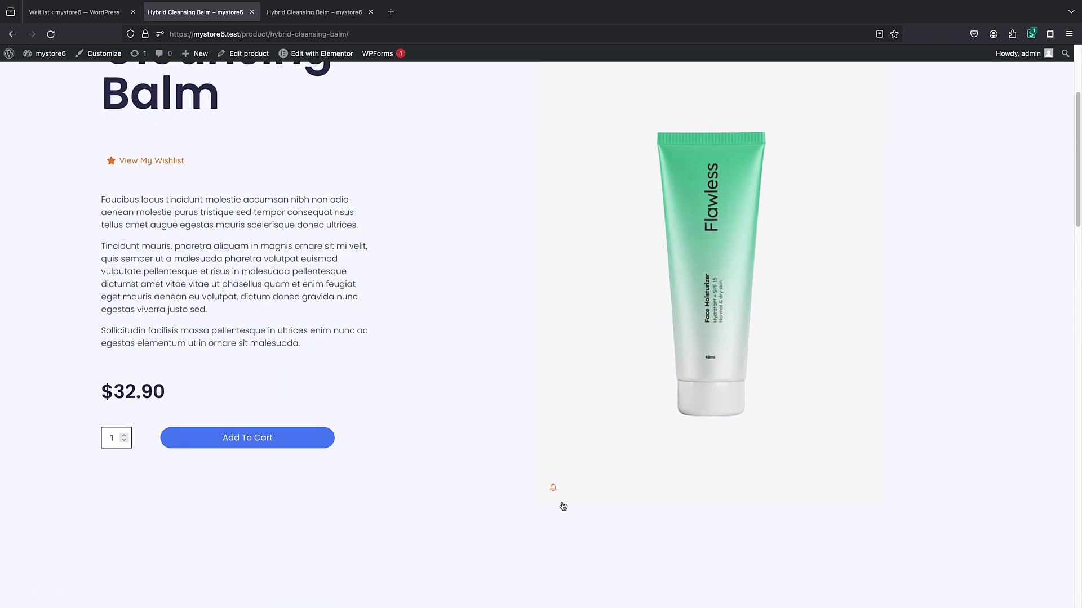
scroll(514, 452, "up", 3)
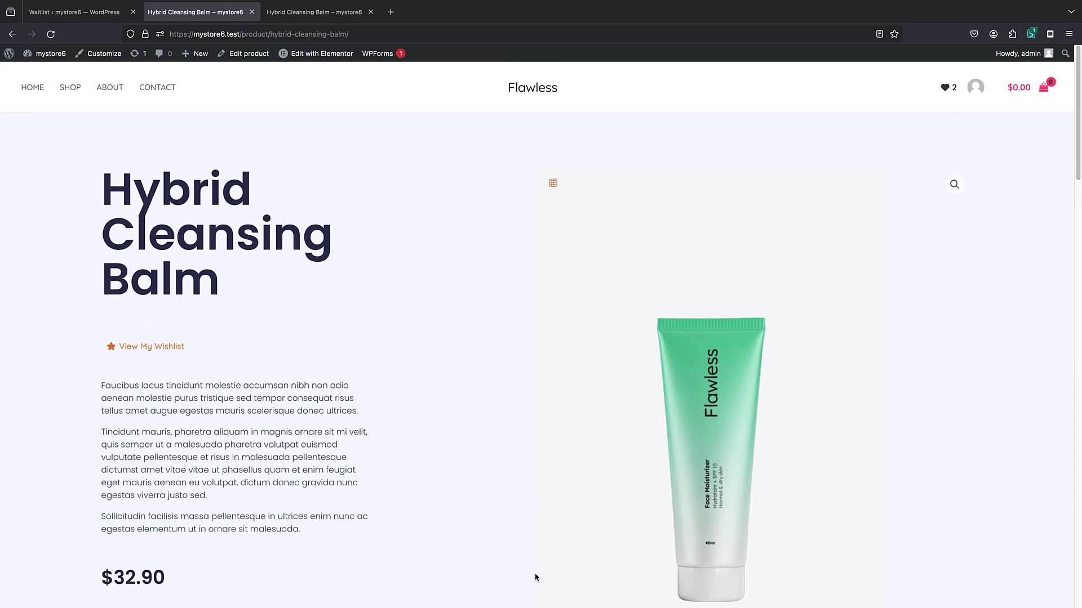
left_click(37, 75)
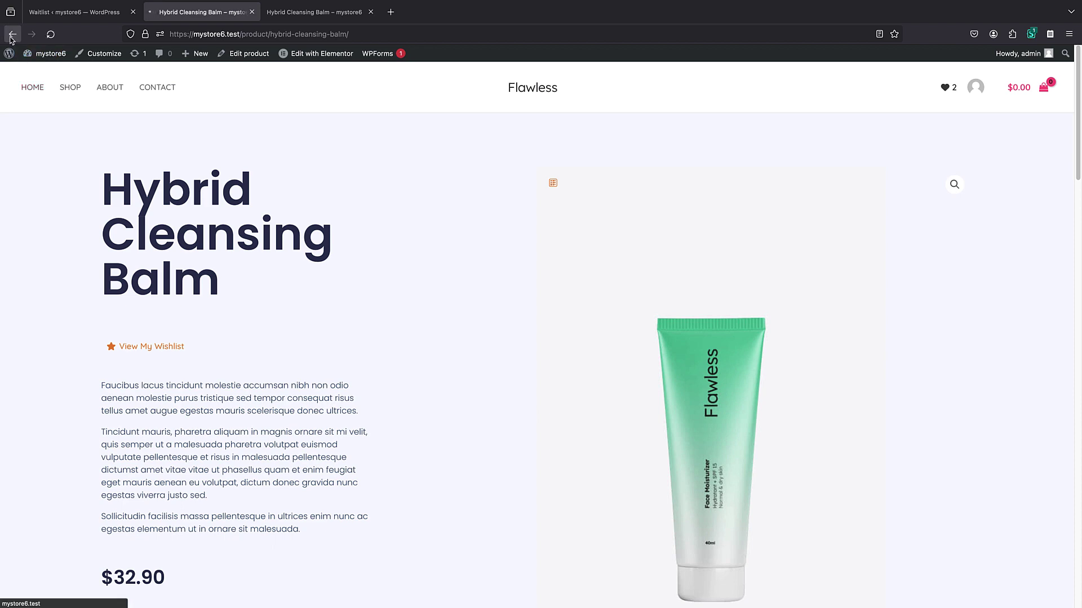
scroll(274, 197, "up", 8)
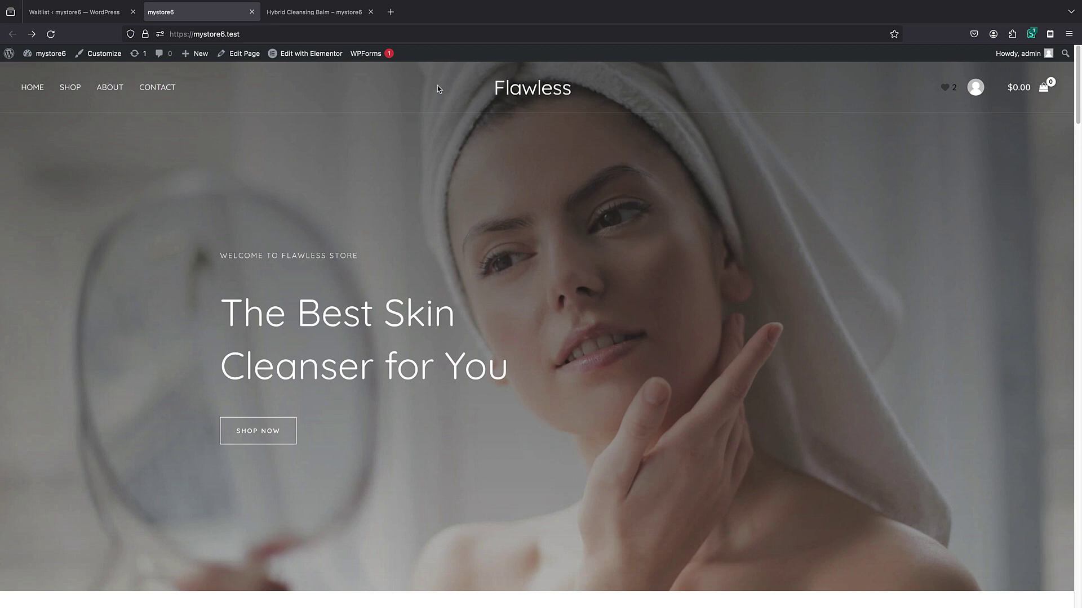
Open the theme's Header Builder and add a Waitlist Counter element to the main header row
left_click(114, 54)
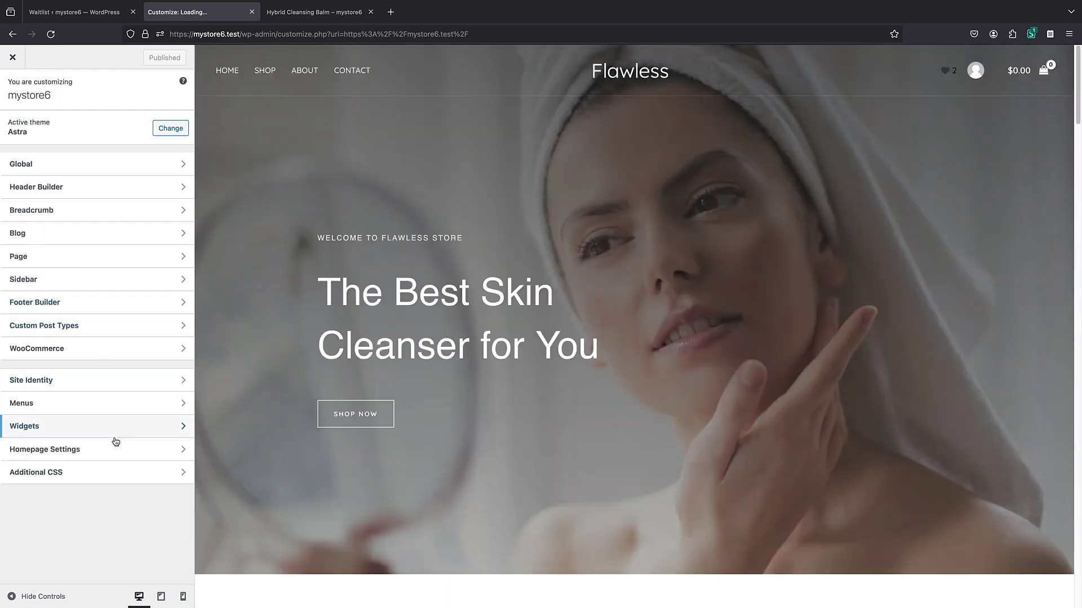
left_click(87, 189)
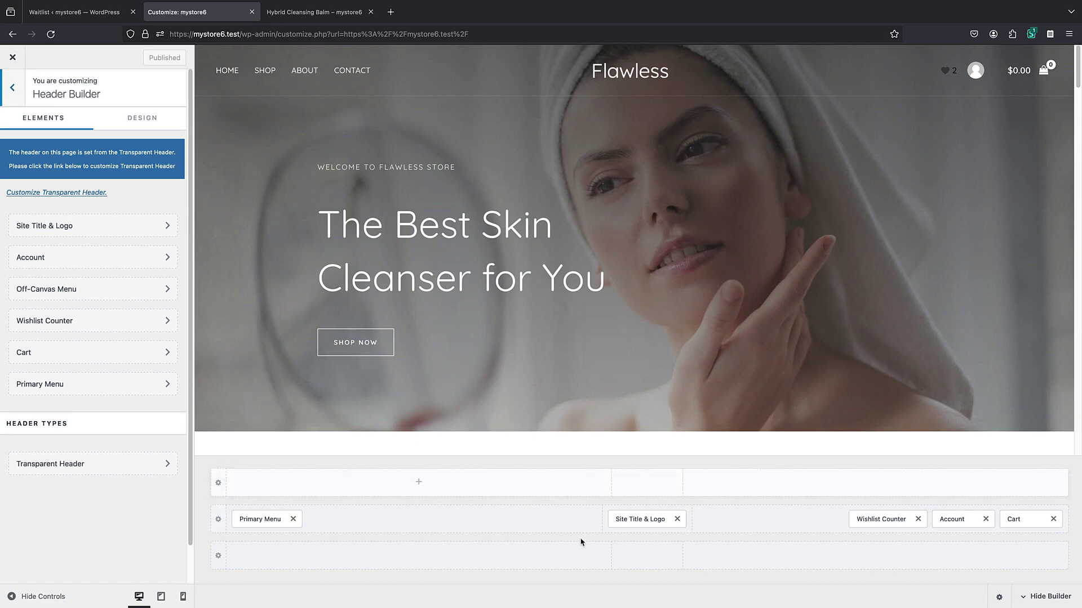
left_click(505, 518)
scroll(509, 459, "down", 2)
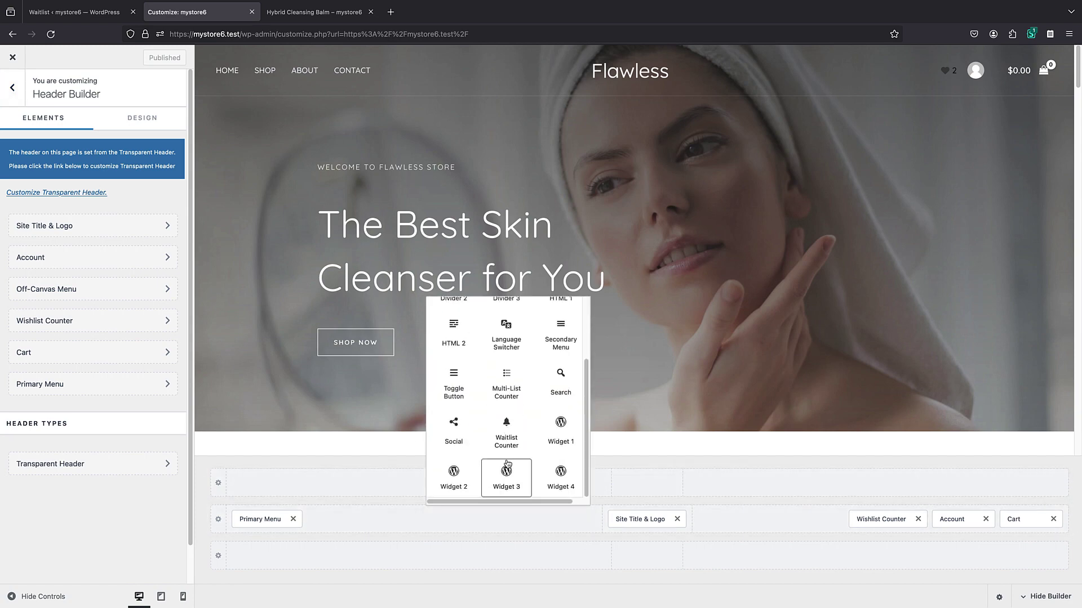
scroll(503, 440, "up", 2)
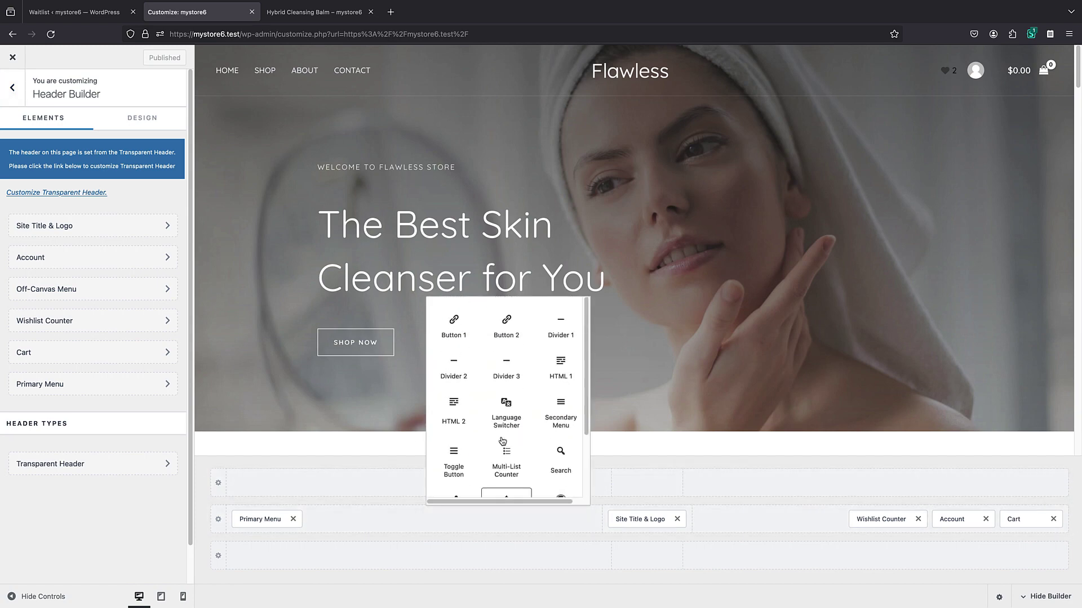
scroll(497, 458, "down", 1)
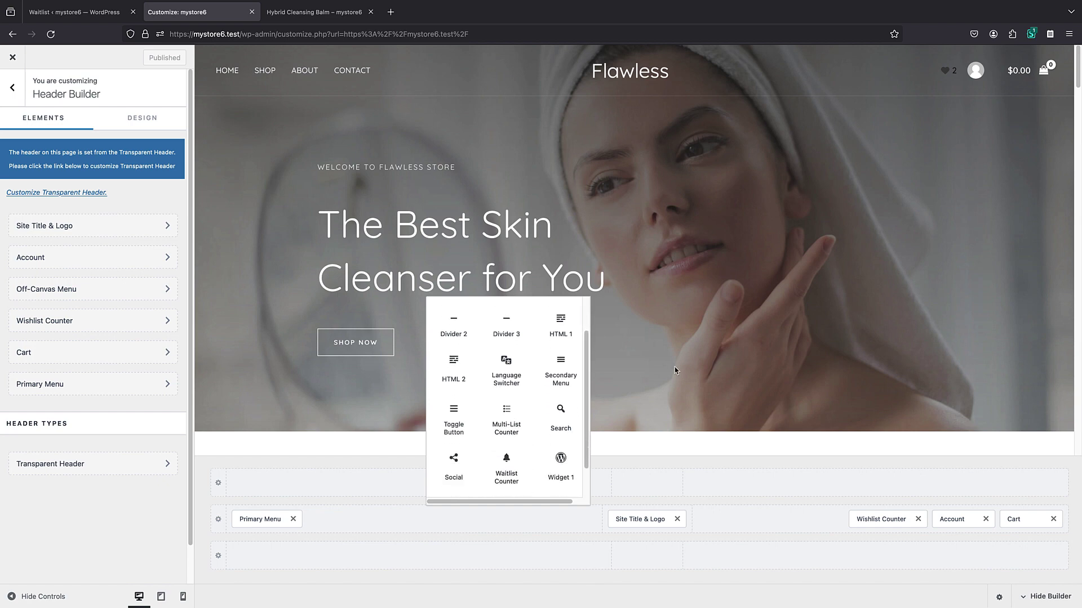
scroll(517, 439, "down", 1)
left_click(505, 434)
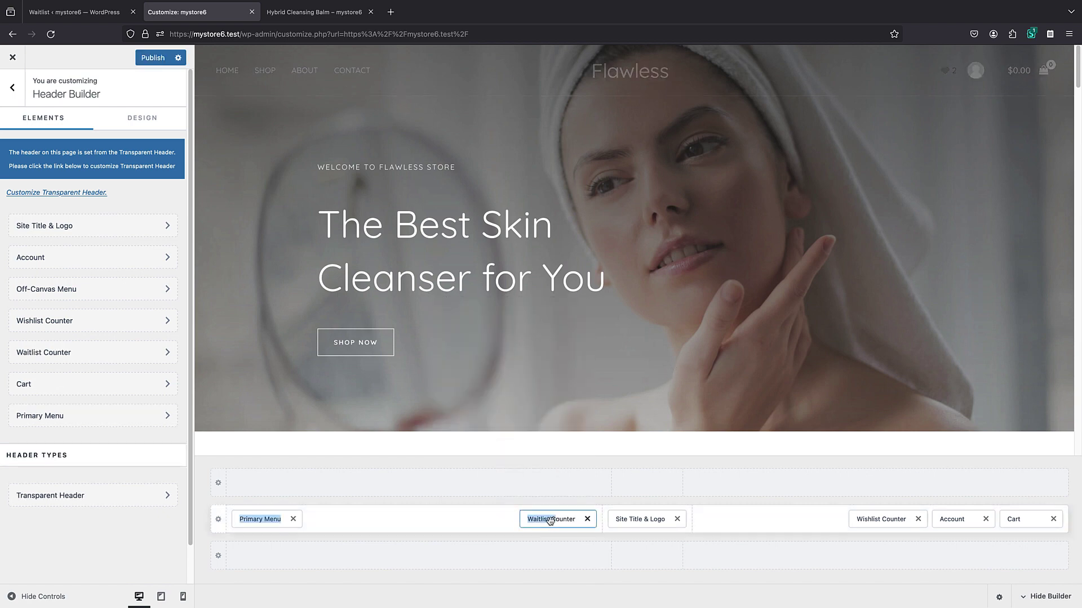
Move the Waitlist Counter between the Wishlist Counter and Account elements, publish the header, and close the customizer
left_click(487, 516)
left_click(611, 127)
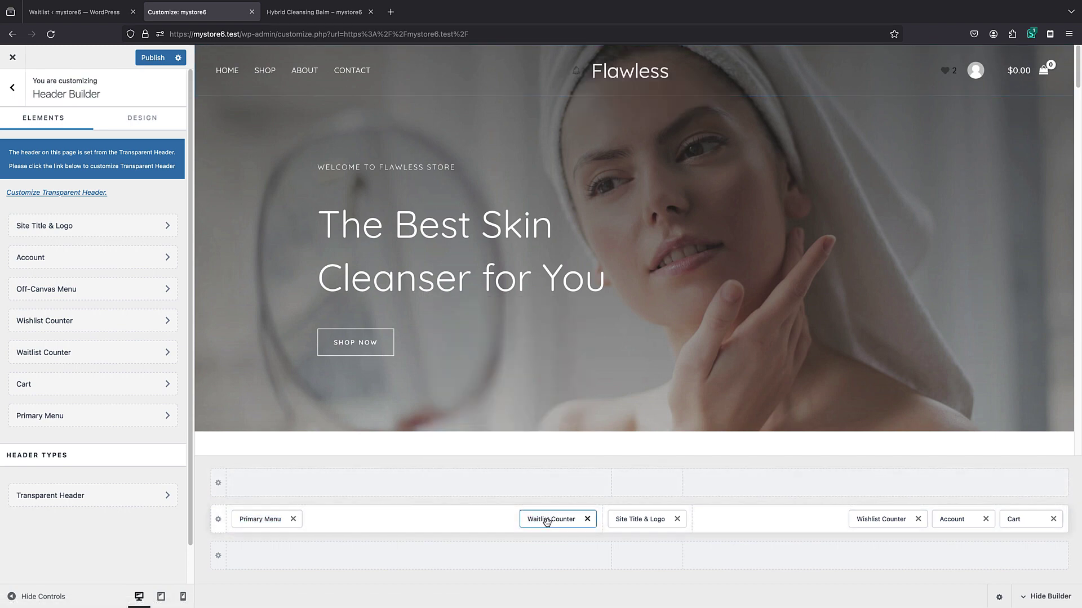
left_click_drag(548, 522, 738, 519)
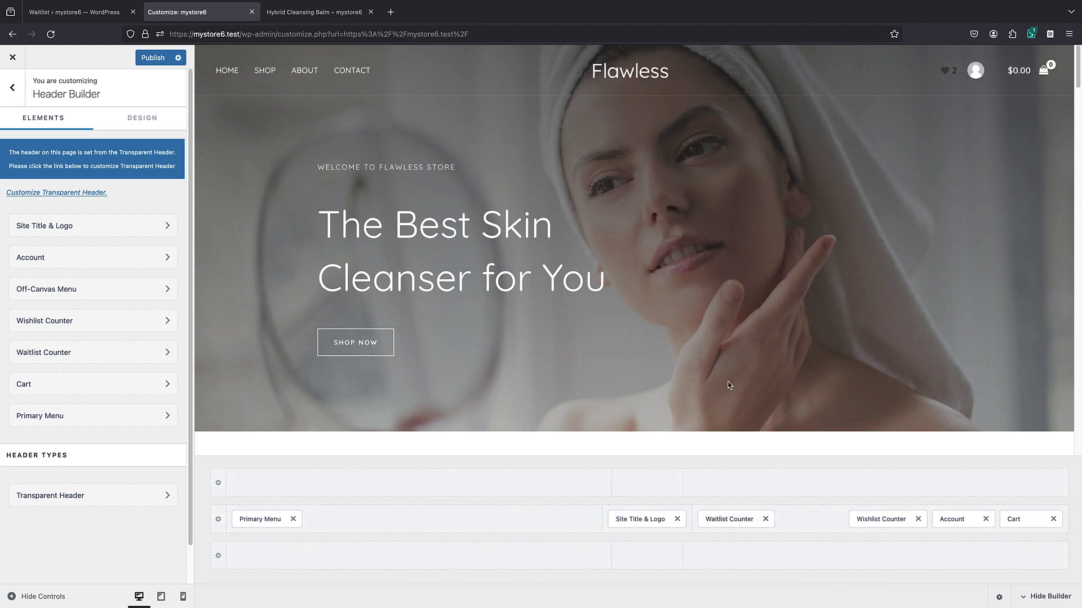
left_click(721, 522)
left_click_drag(721, 521, 890, 520)
mouse_move(935, 77)
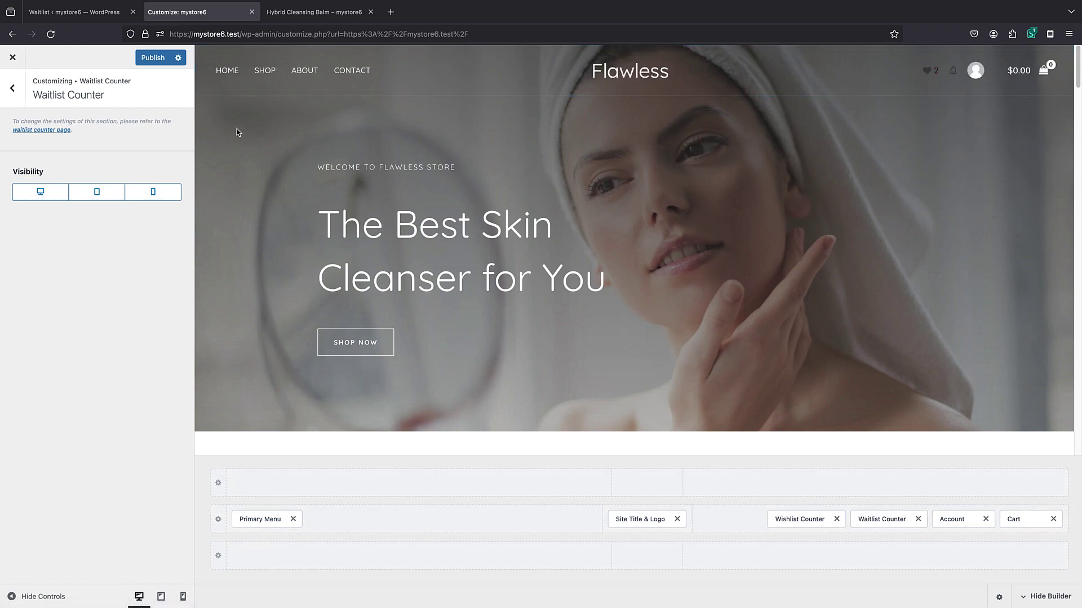
left_click(161, 59)
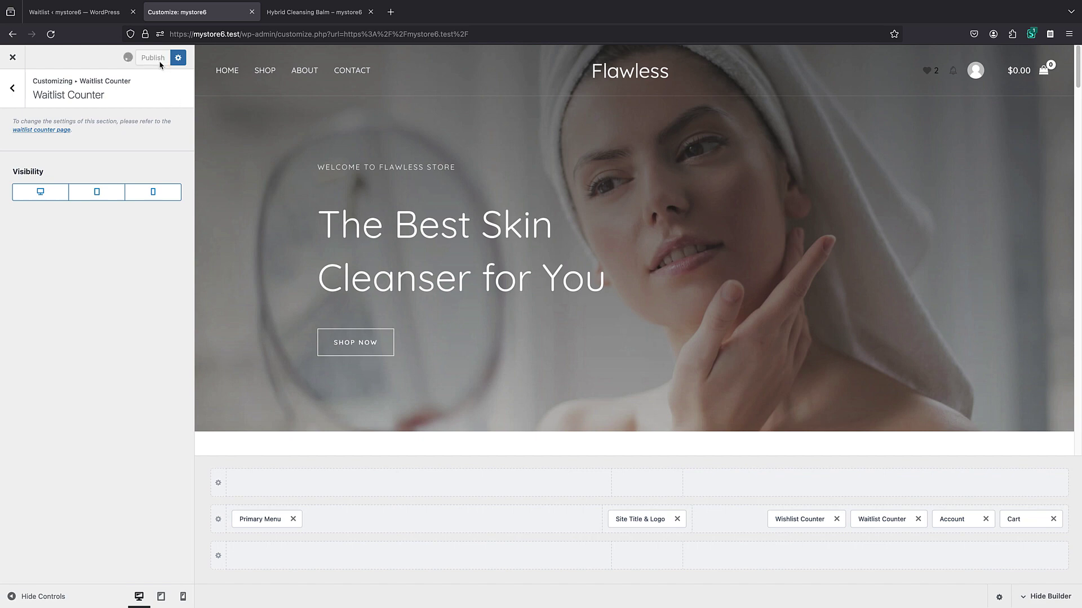
left_click(26, 65)
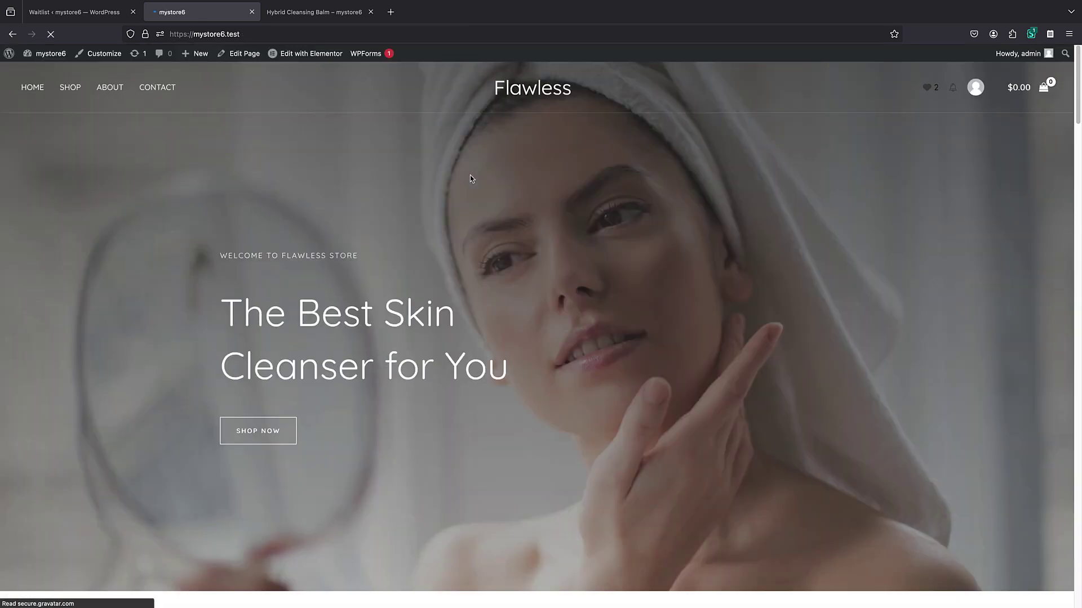